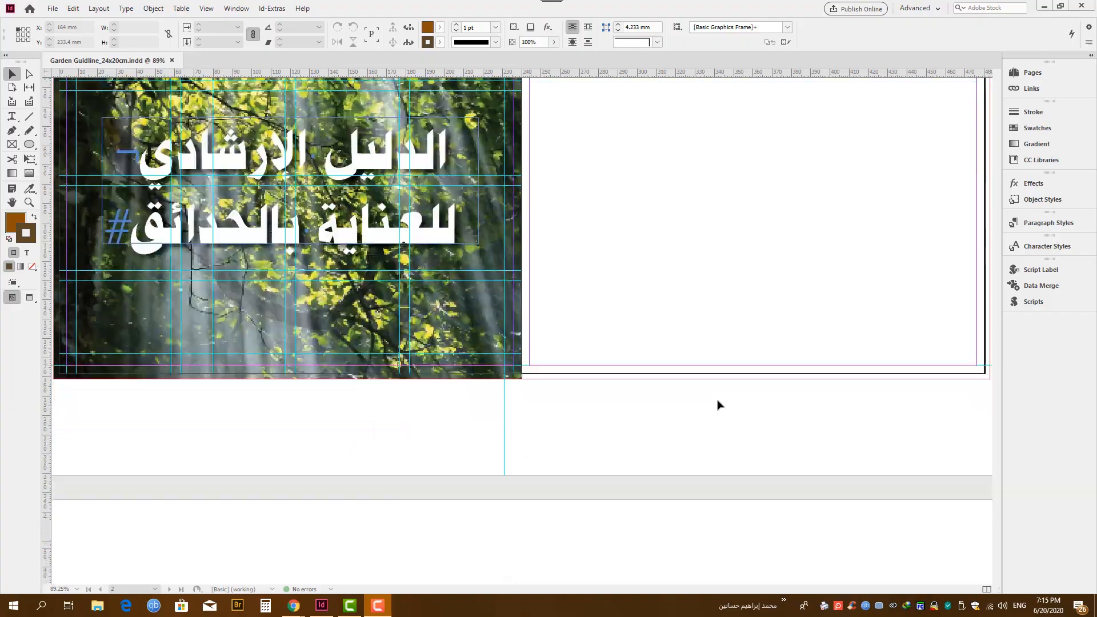
# Look through the garden guide's spreads up to pages 26–27, switching the display to Preview mode on the way.
pyautogui.scroll(-5, 719, 404)
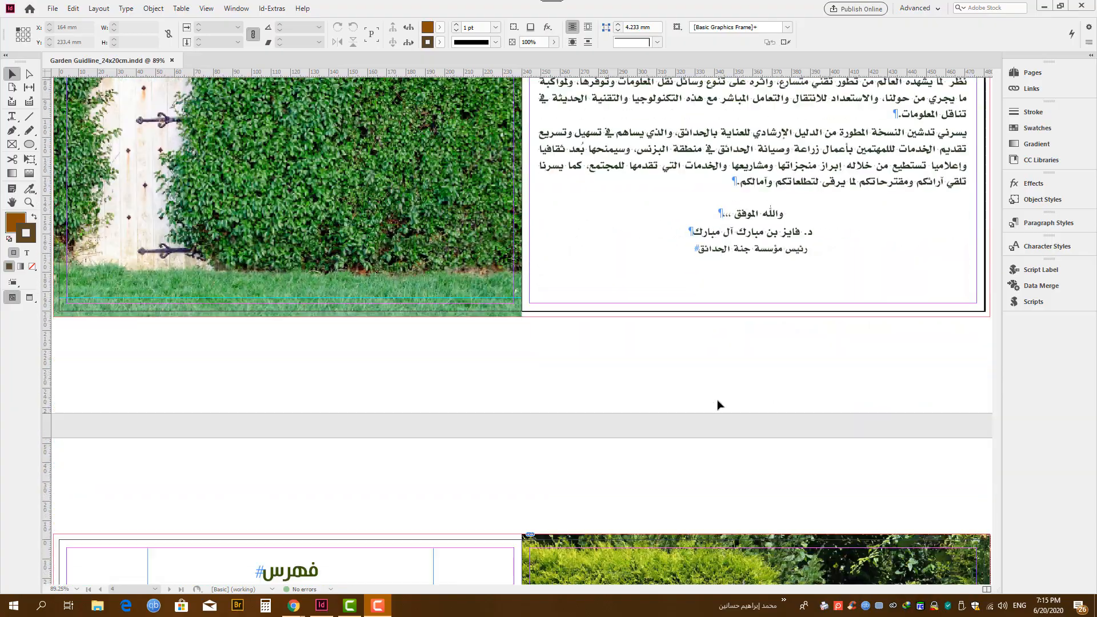
pyautogui.scroll(-12, 719, 404)
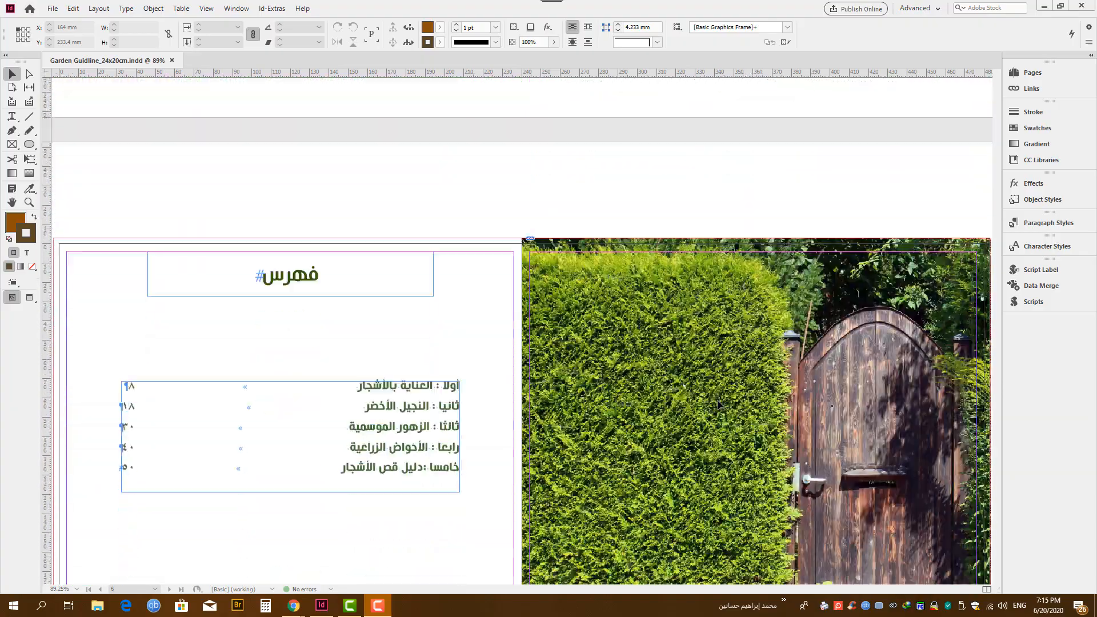
pyautogui.scroll(-18, 719, 405)
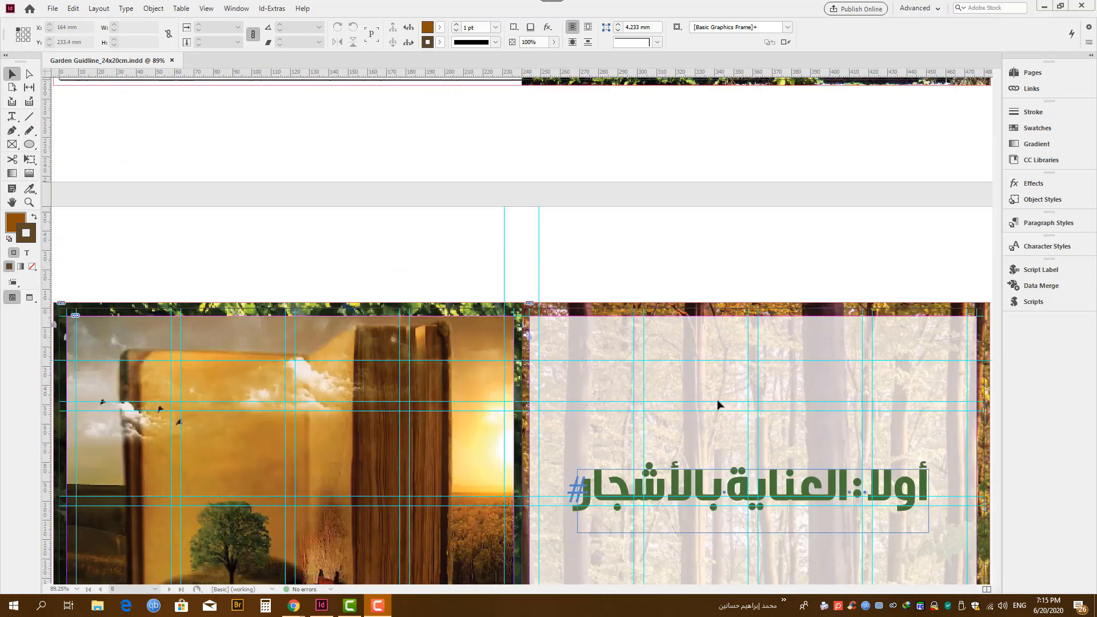
pyautogui.scroll(-13, 717, 405)
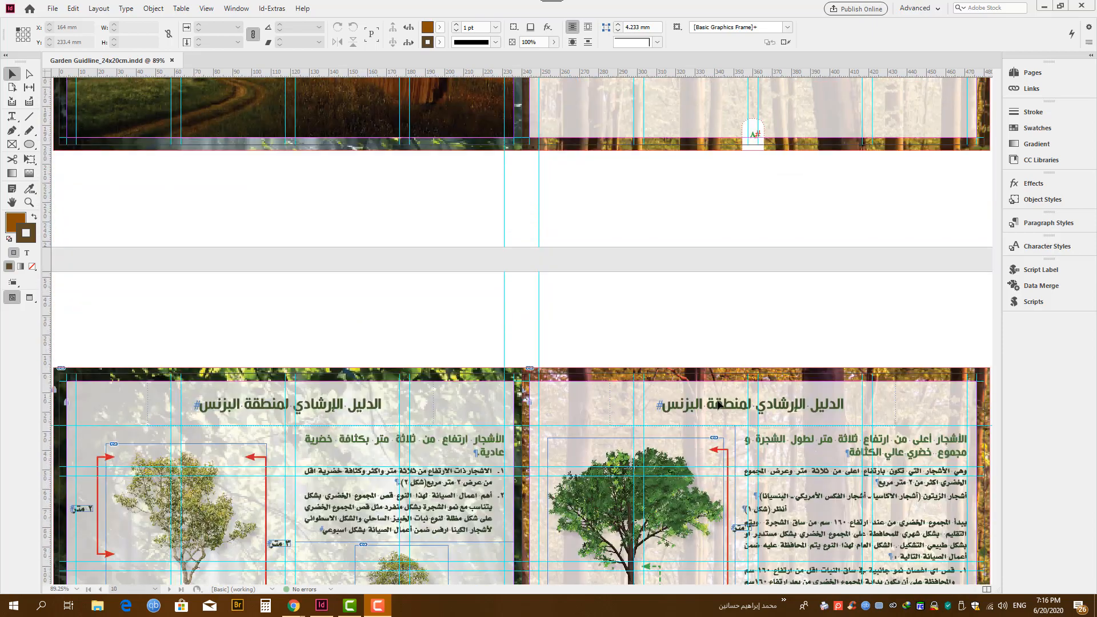
pyautogui.scroll(-2, 719, 404)
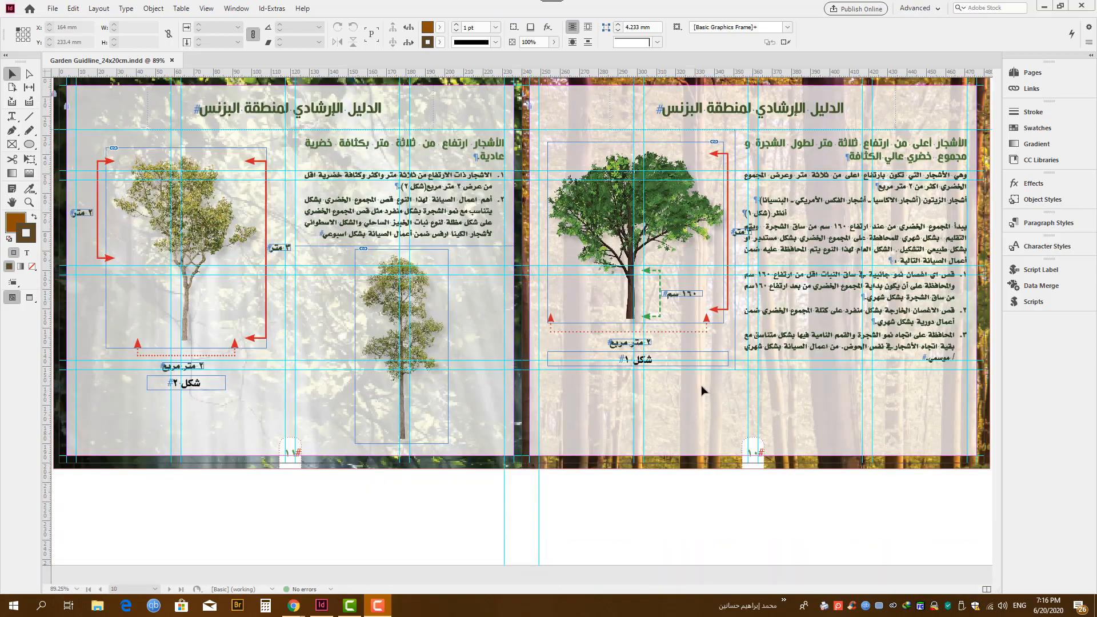
pyautogui.press('w')
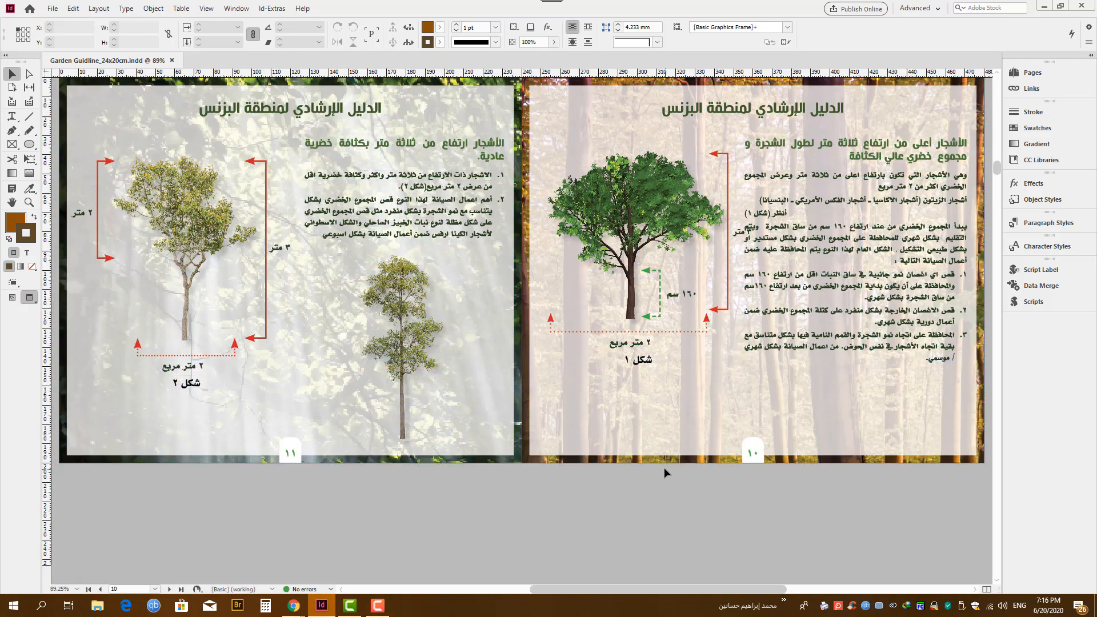
pyautogui.scroll(-17, 663, 468)
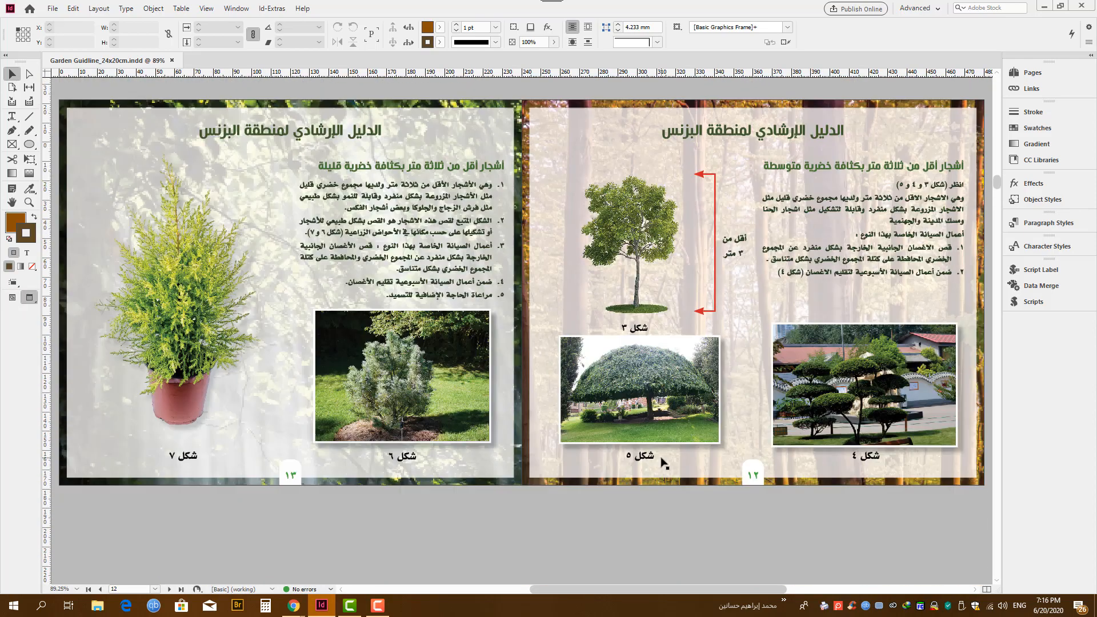
pyautogui.scroll(-15, 659, 457)
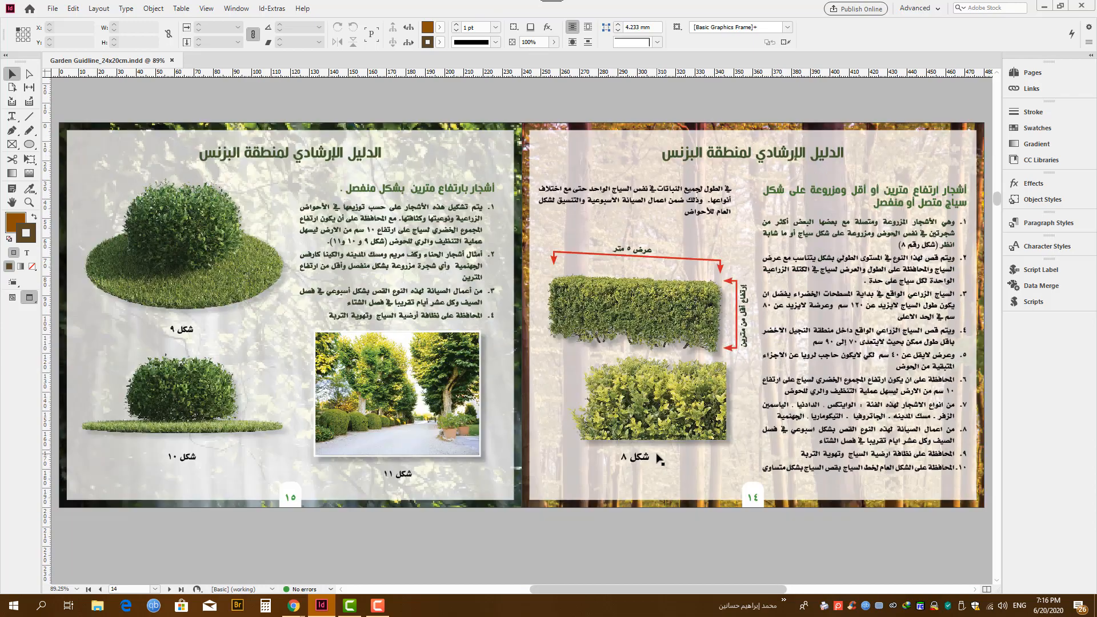
pyautogui.scroll(-15, 659, 459)
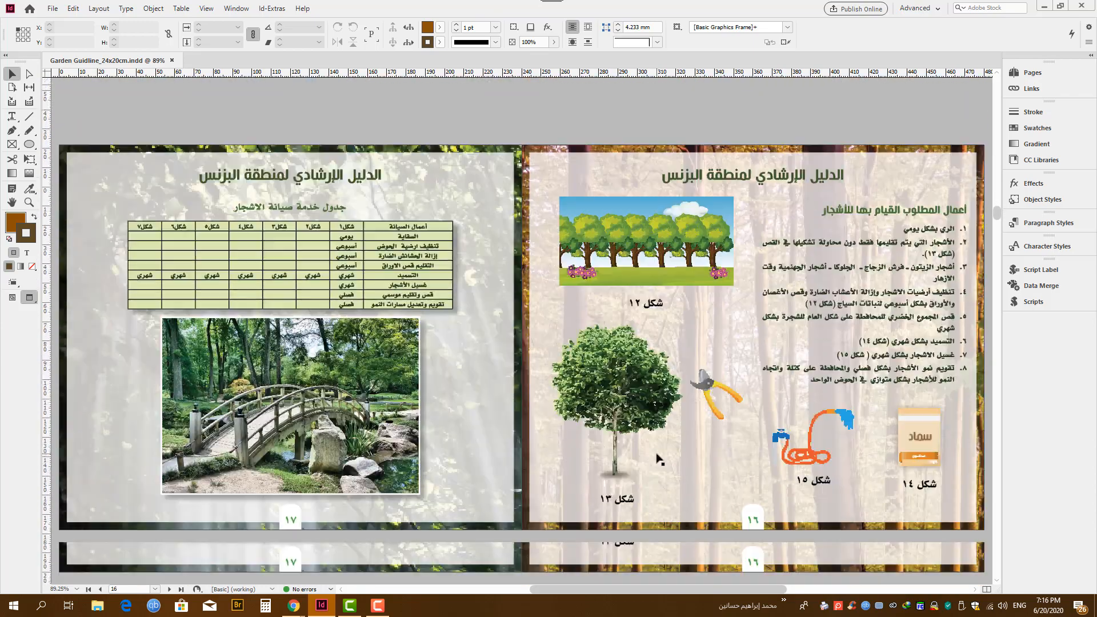
pyautogui.scroll(-15, 659, 459)
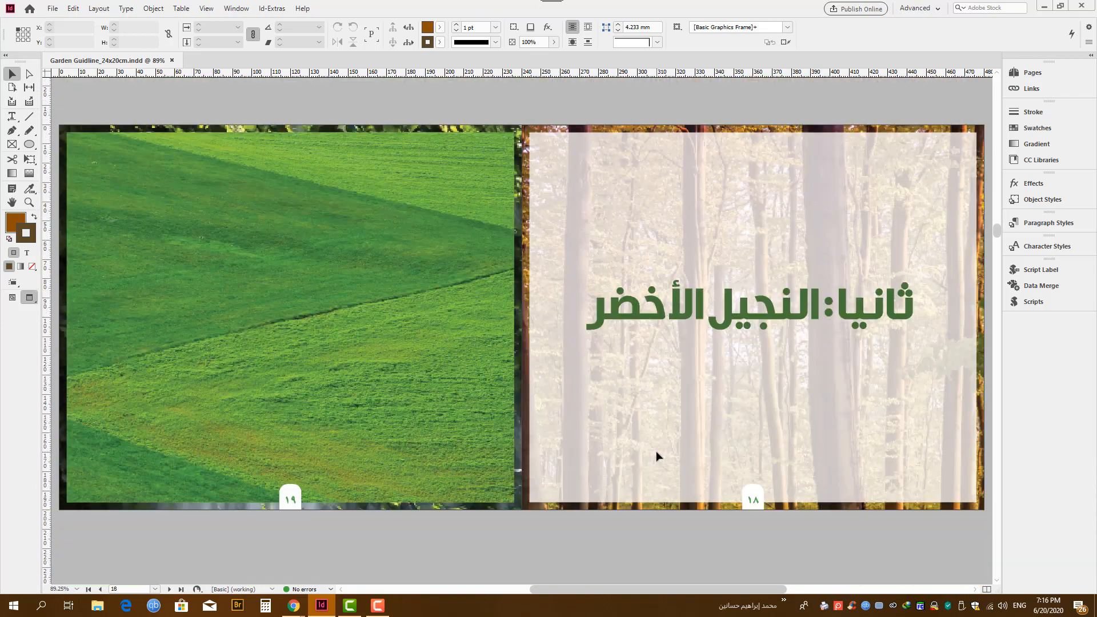
pyautogui.scroll(-15, 657, 456)
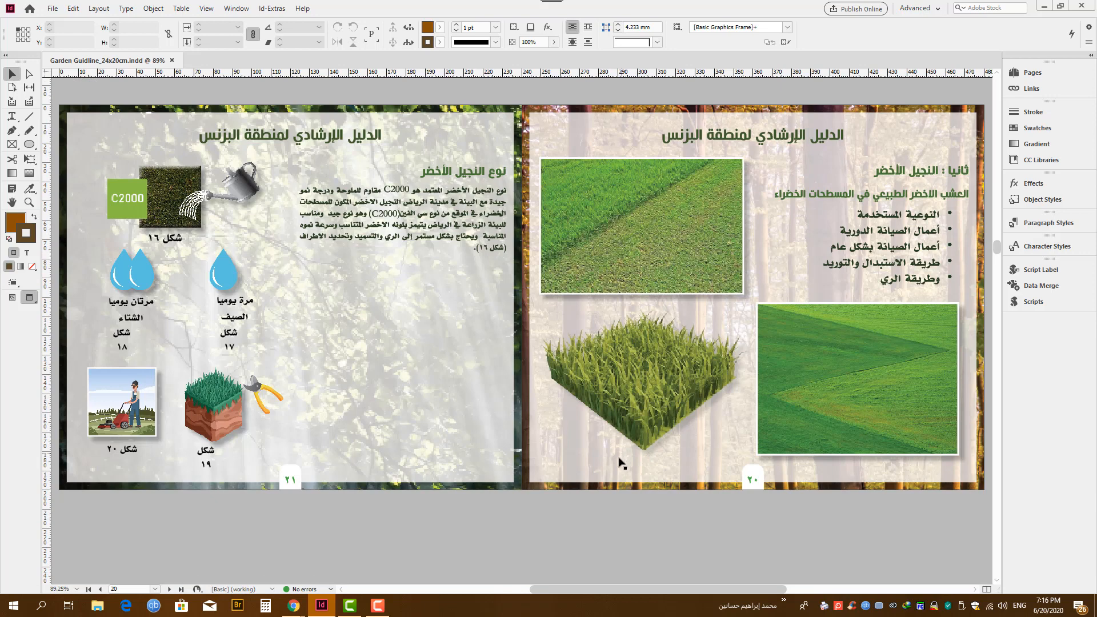
pyautogui.scroll(1, 663, 514)
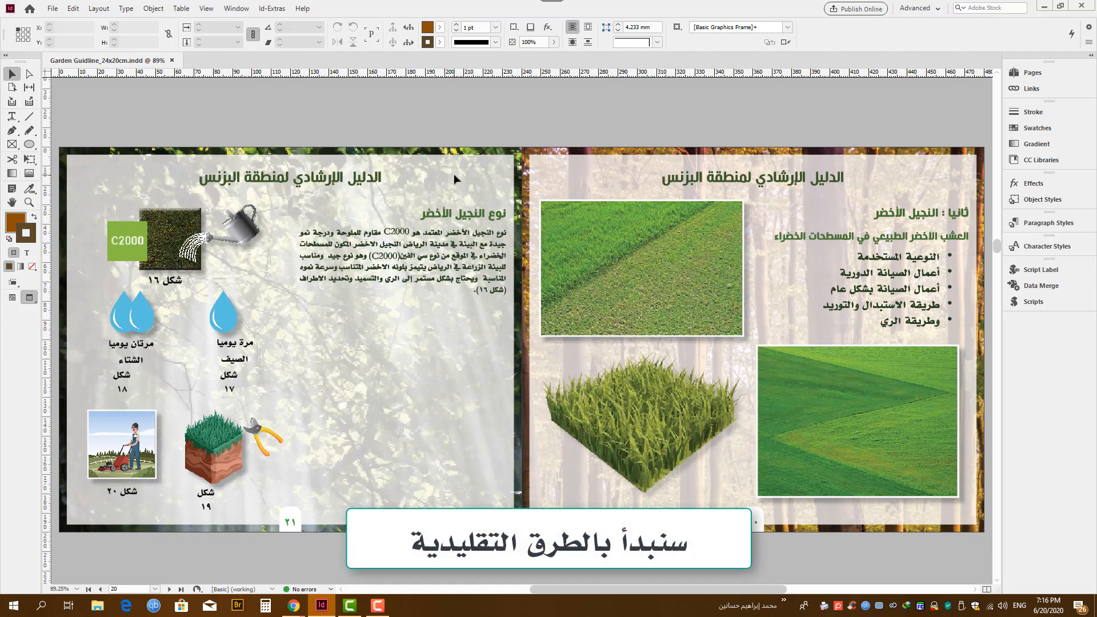
pyautogui.scroll(-5, 455, 187)
pyautogui.scroll(-20, 456, 187)
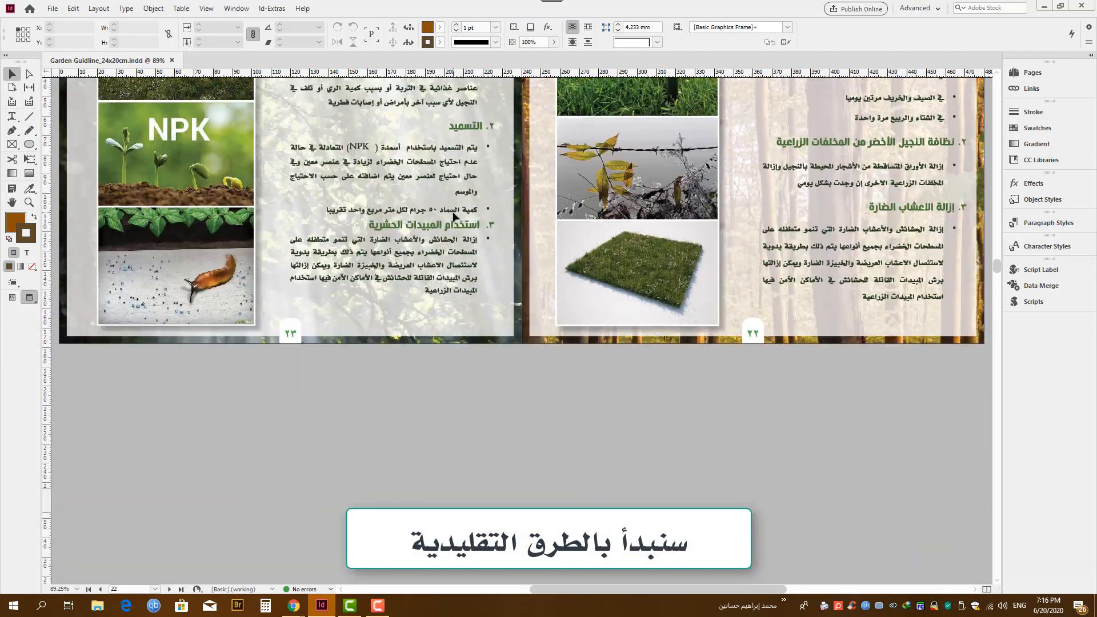
pyautogui.scroll(-15, 455, 220)
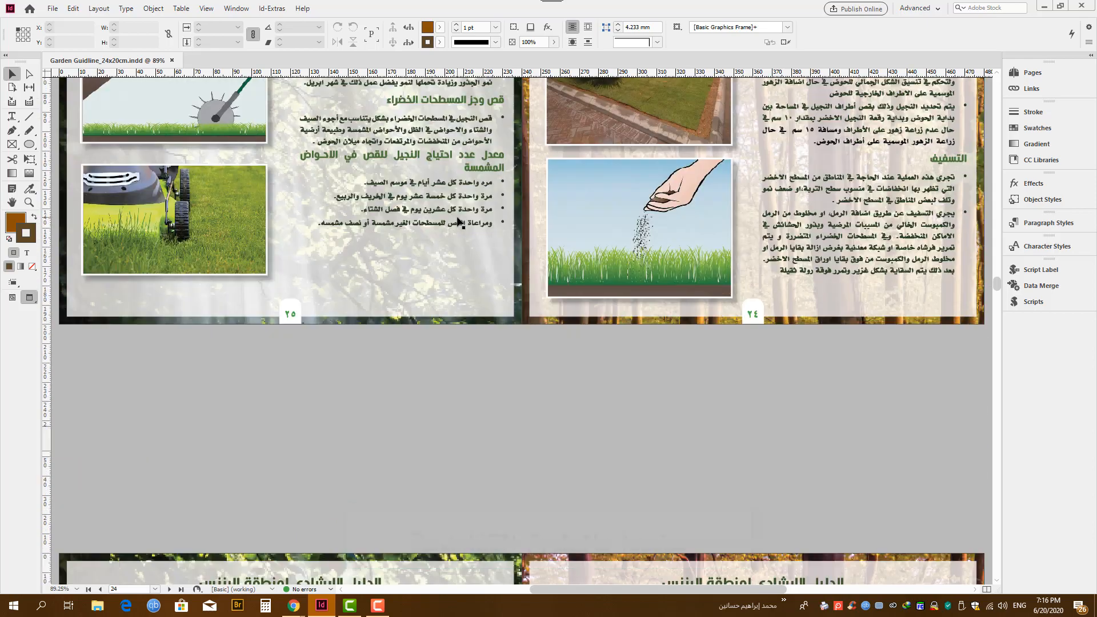
pyautogui.scroll(-5, 460, 222)
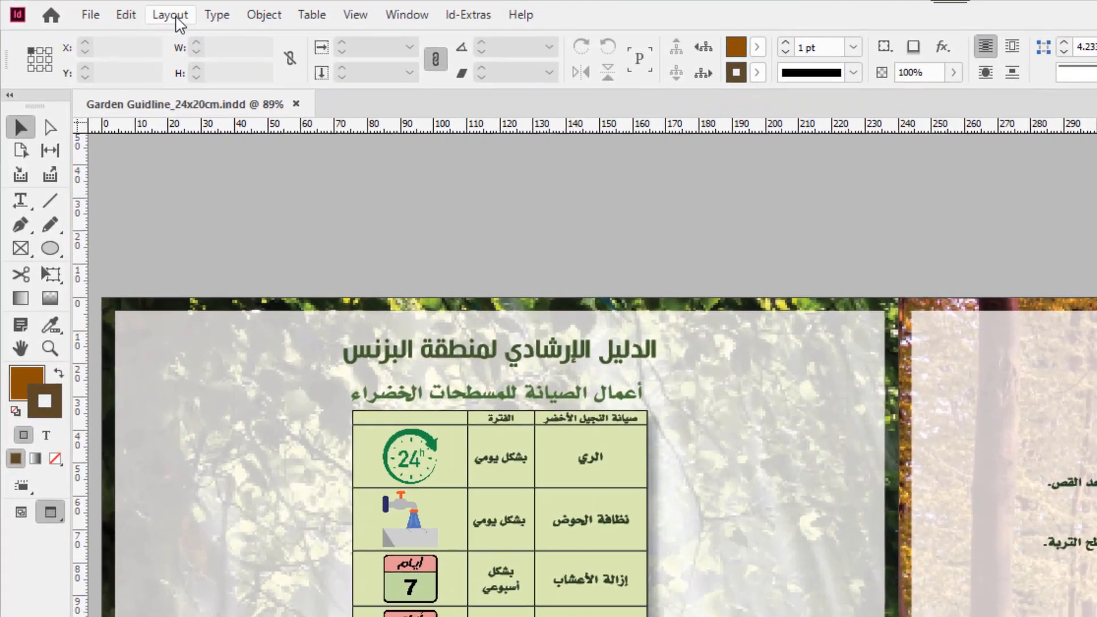
# Start a new alternate layout named 50_Percent that takes All Pages as its source.
pyautogui.click(174, 17)
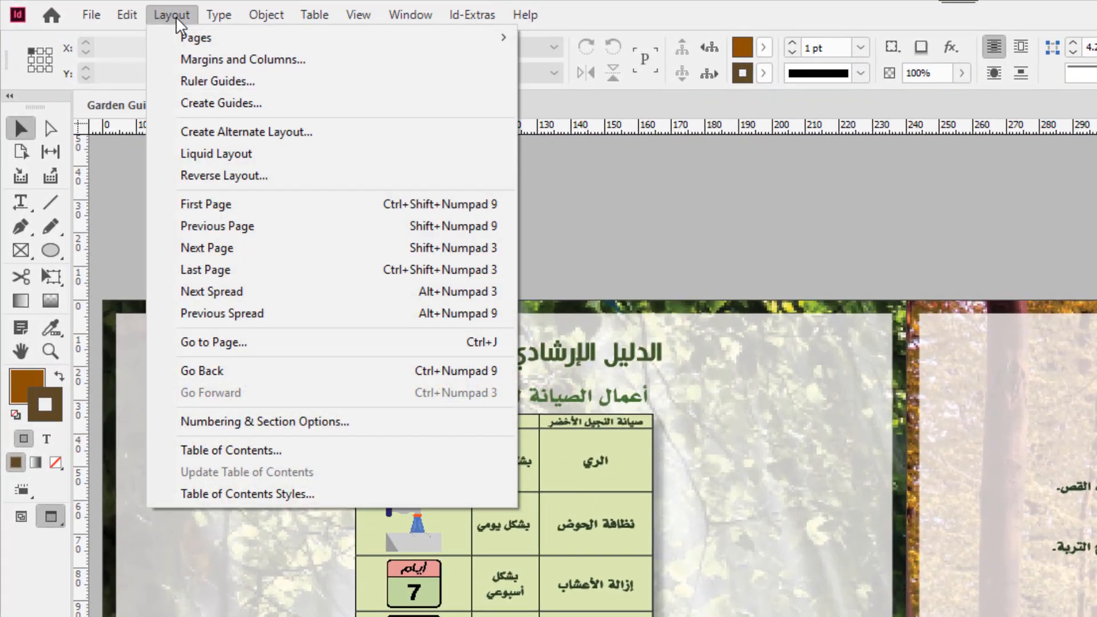
pyautogui.click(316, 141)
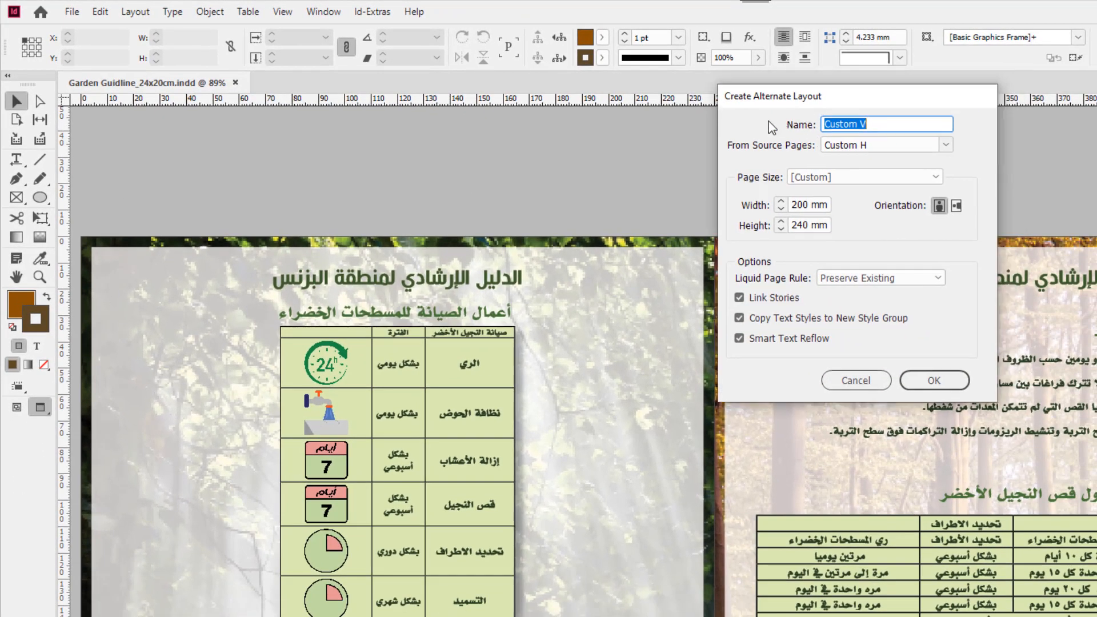
pyautogui.moveTo(820, 103); pyautogui.dragTo(666, 216)
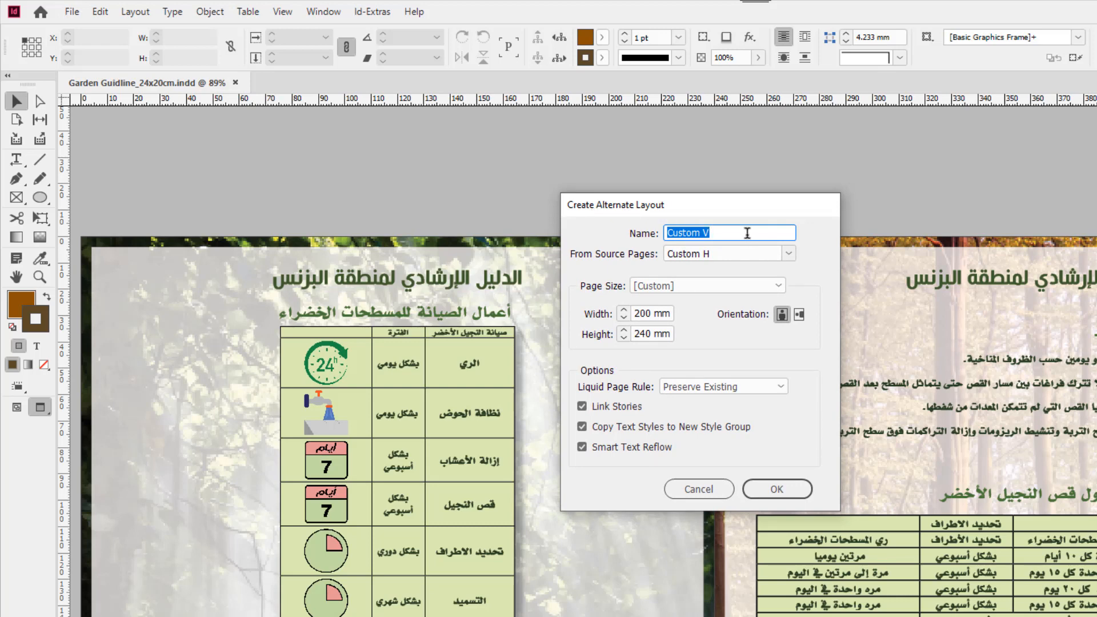
pyautogui.write('50_Percent')
pyautogui.click(788, 254)
pyautogui.click(749, 271)
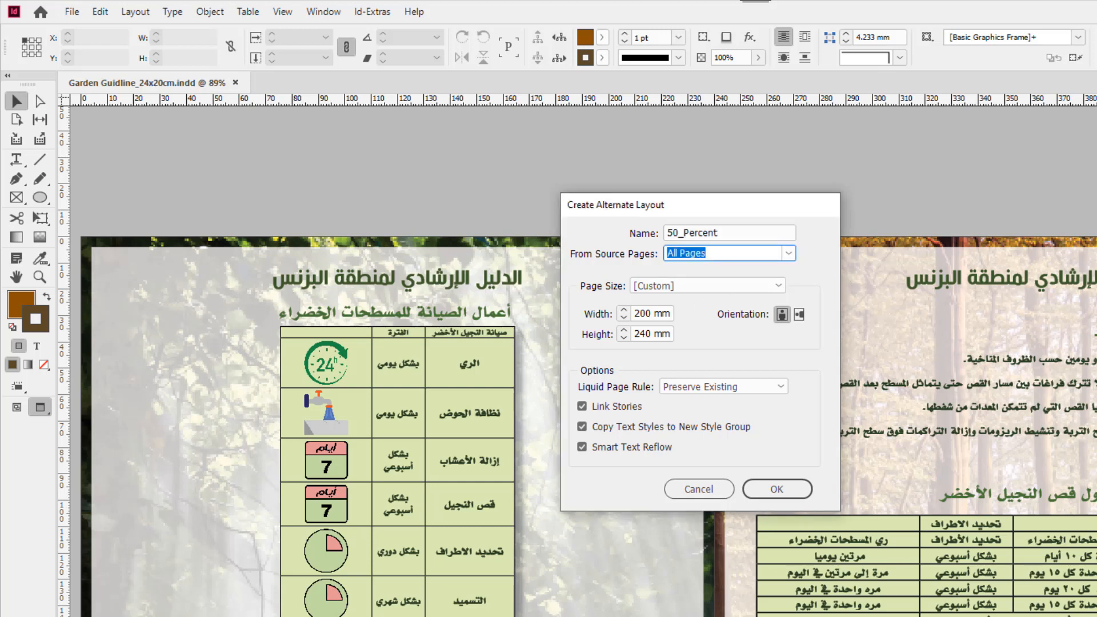
# Set the alternate layout to landscape orientation and halve its page size to 120 mm wide by 100 mm high.
pyautogui.click(798, 314)
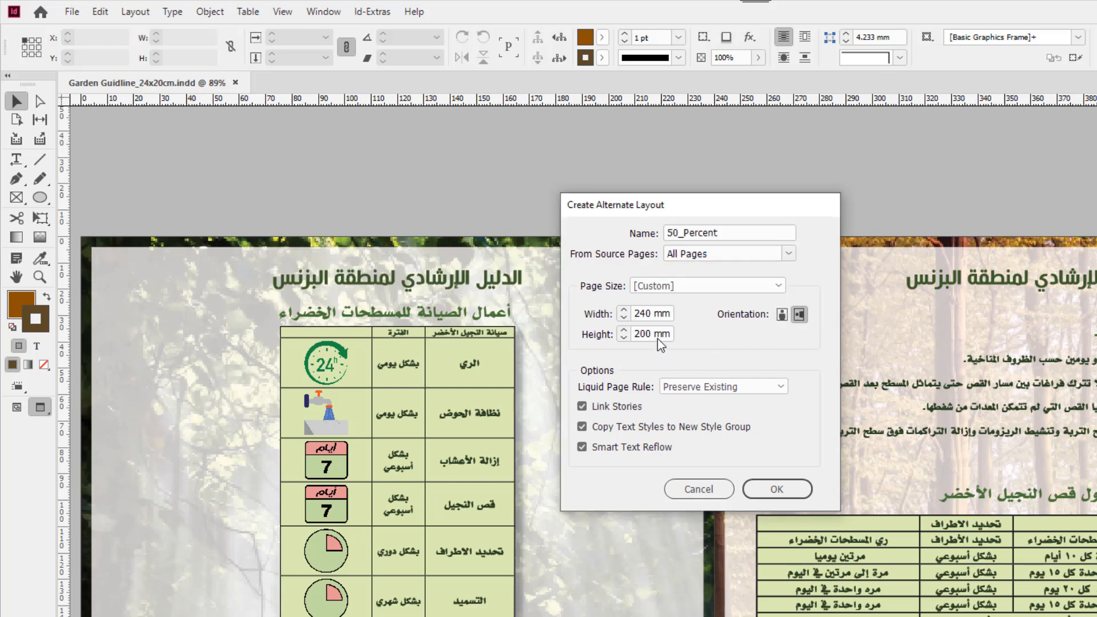
pyautogui.click(660, 314)
pyautogui.press('End')
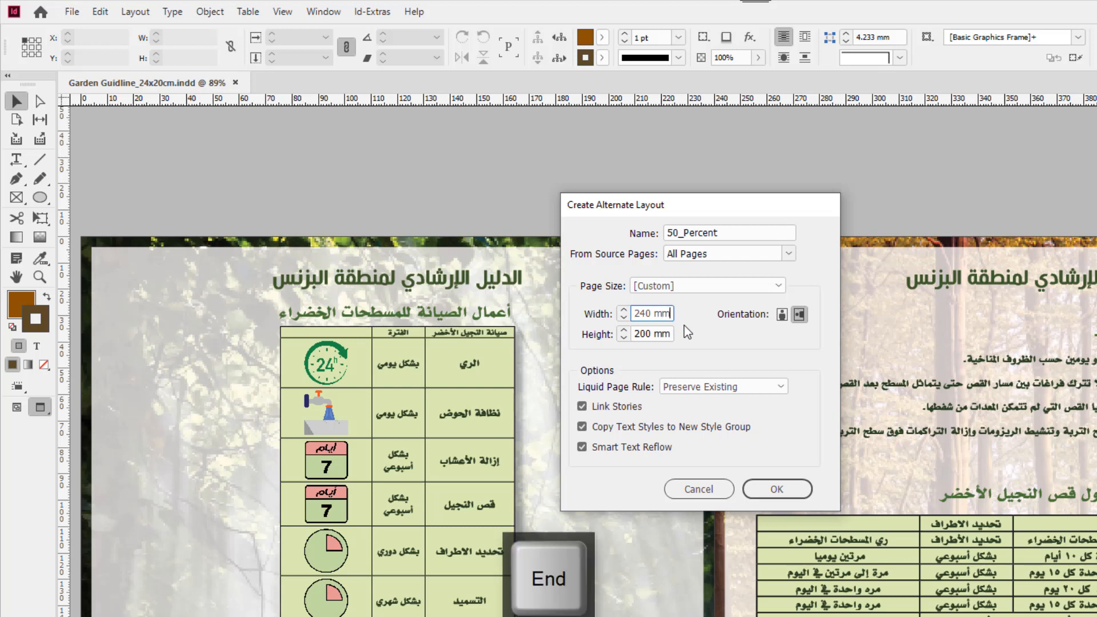
pyautogui.write('*')
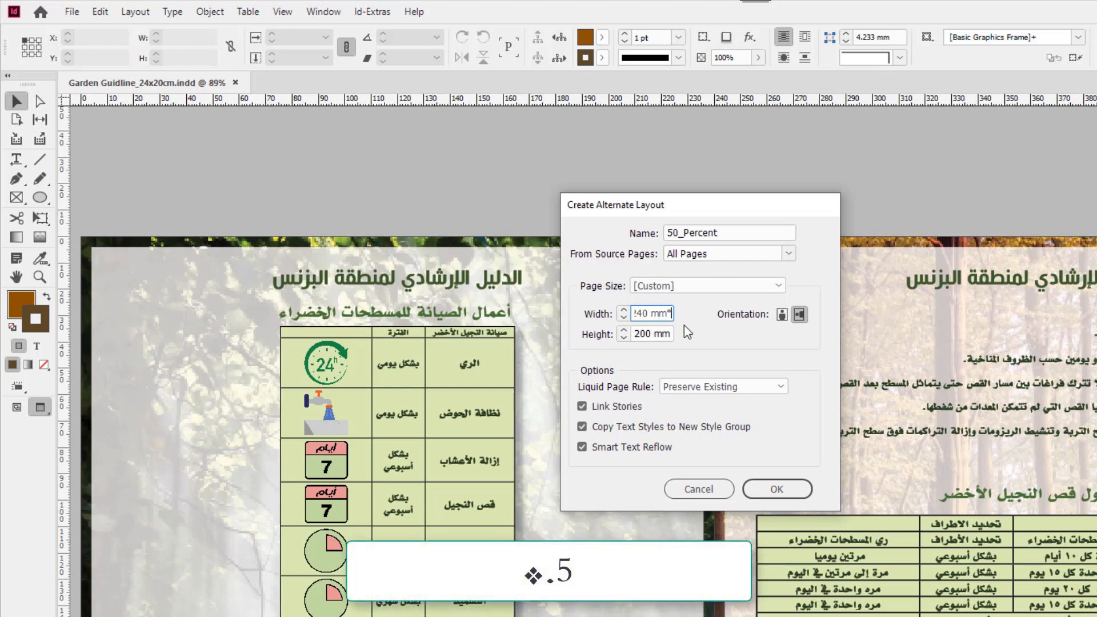
pyautogui.write('.5')
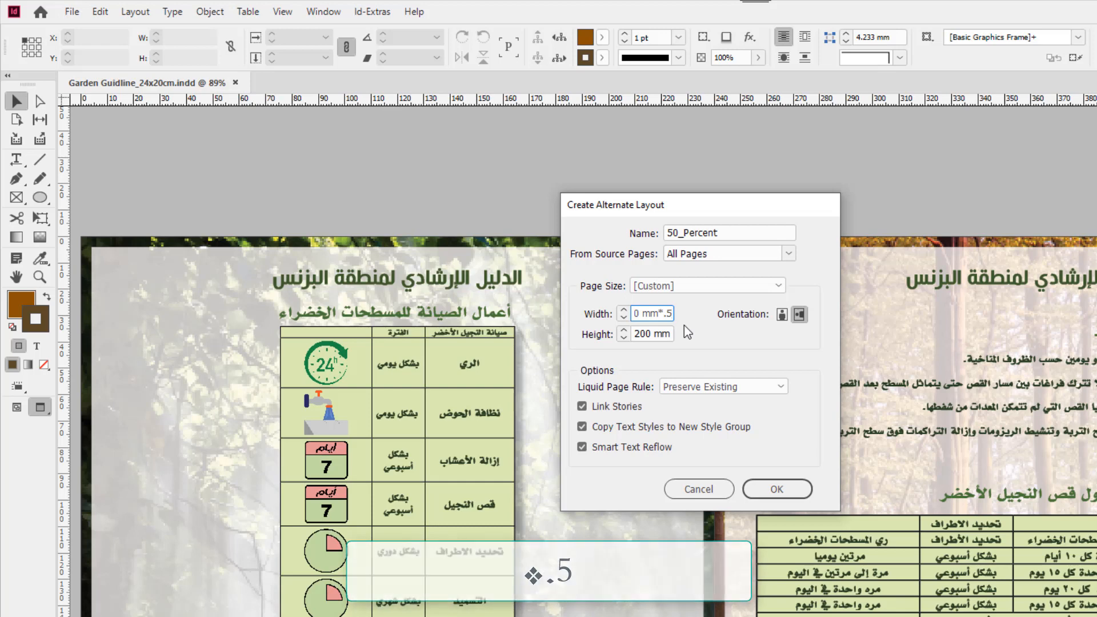
pyautogui.press('Tab')
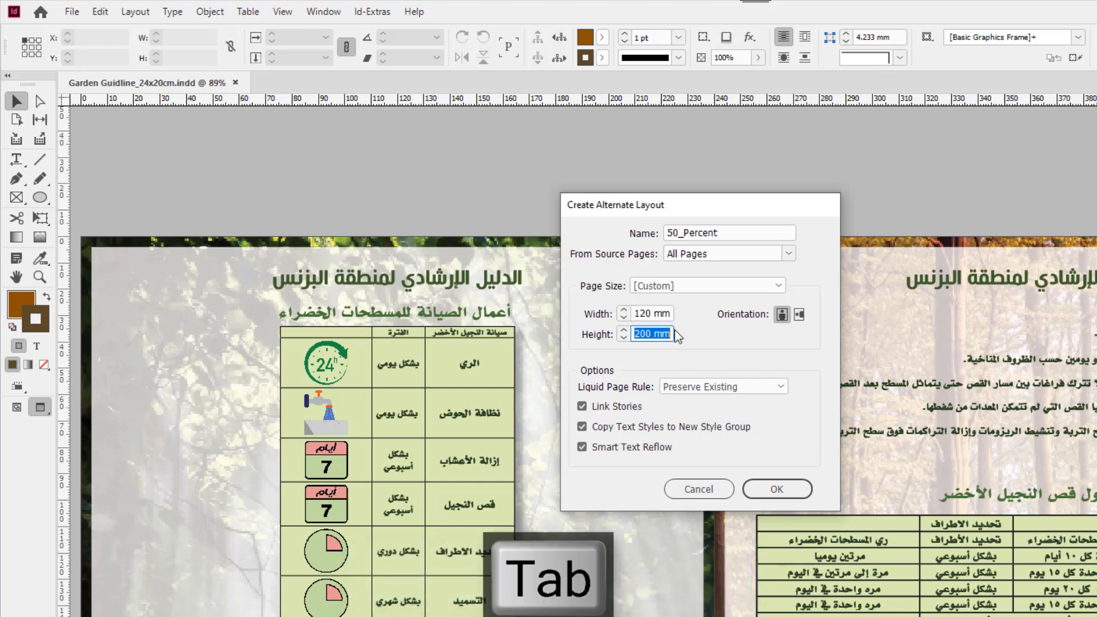
pyautogui.press('Right')
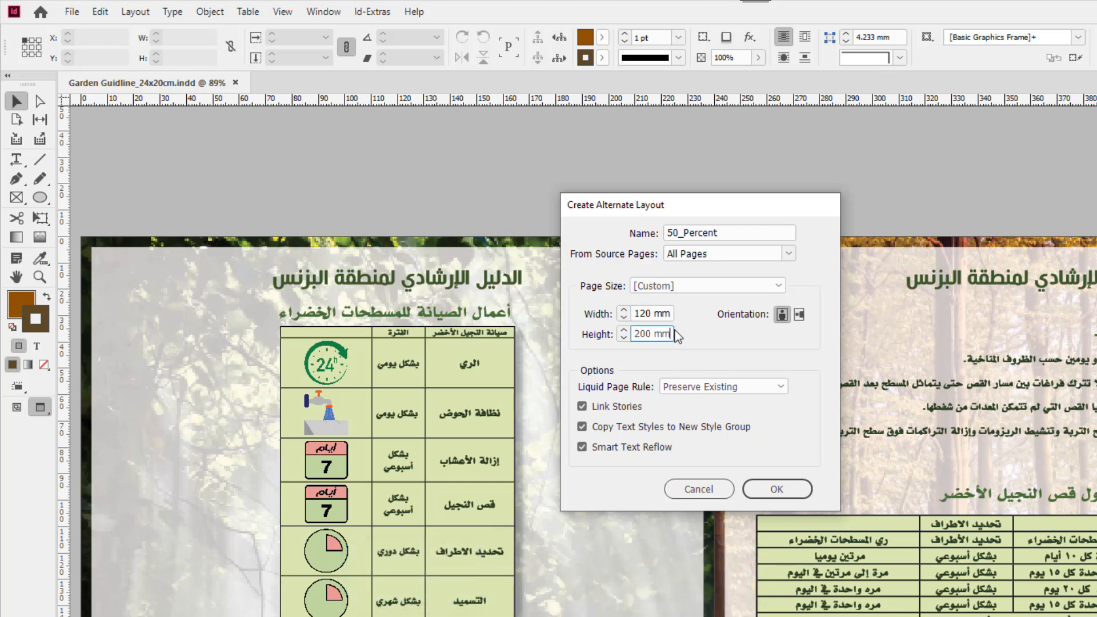
pyautogui.write('*.5')
pyautogui.press('Tab')
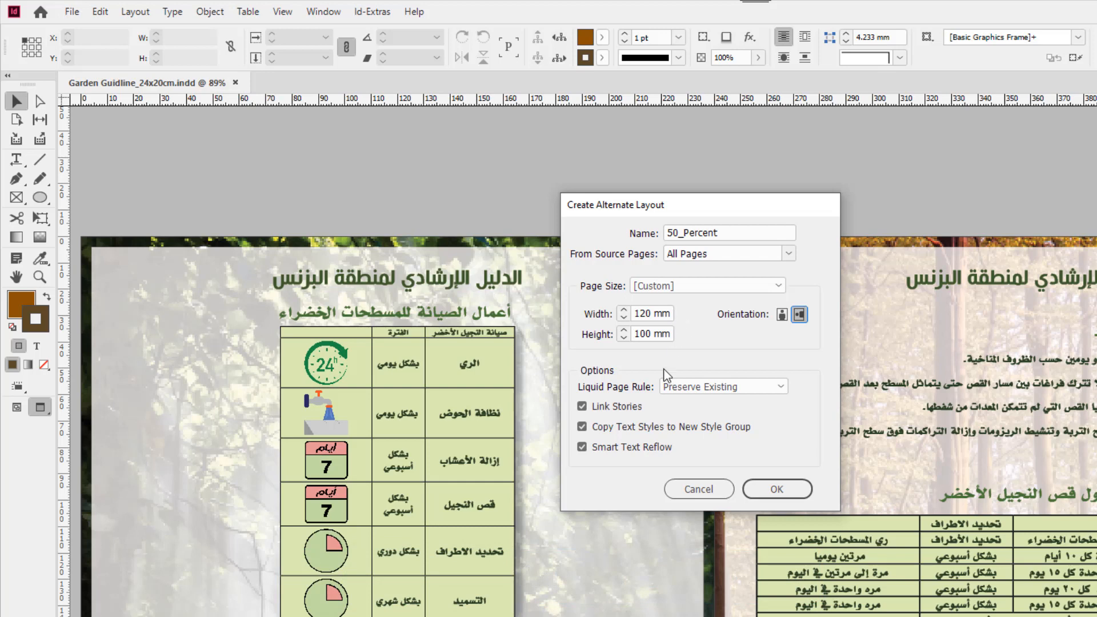
# Create the layout with the Scale liquid page rule and with Link Stories, Copy Text Styles to New Style Group and Smart Text Reflow off.
pyautogui.click(582, 407)
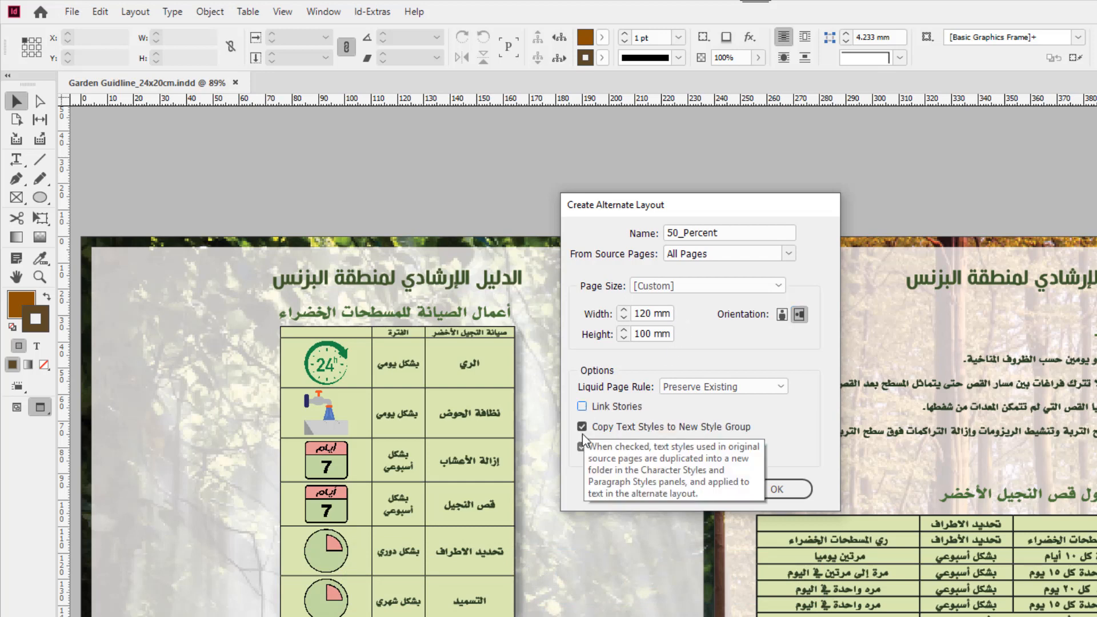
pyautogui.click(582, 427)
pyautogui.click(581, 447)
pyautogui.click(726, 386)
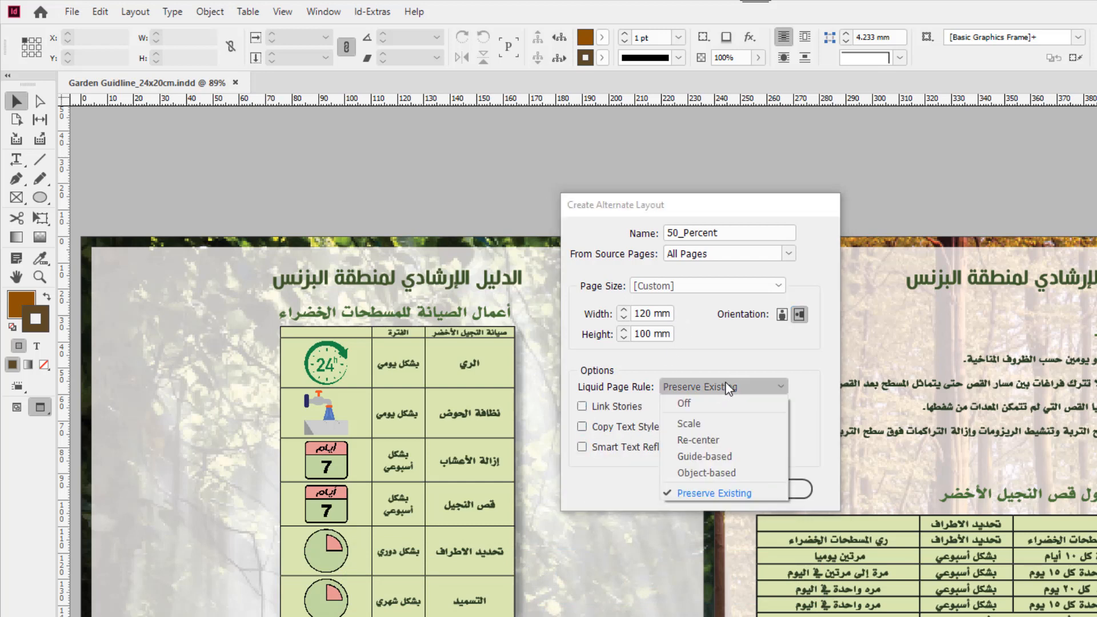
pyautogui.click(703, 426)
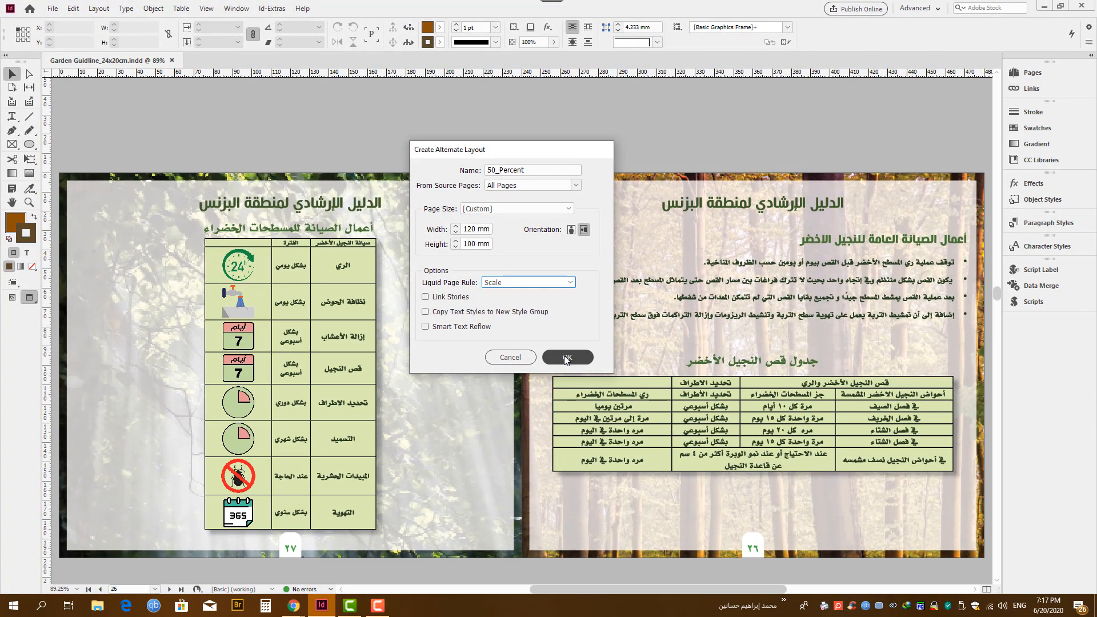
pyautogui.click(567, 357)
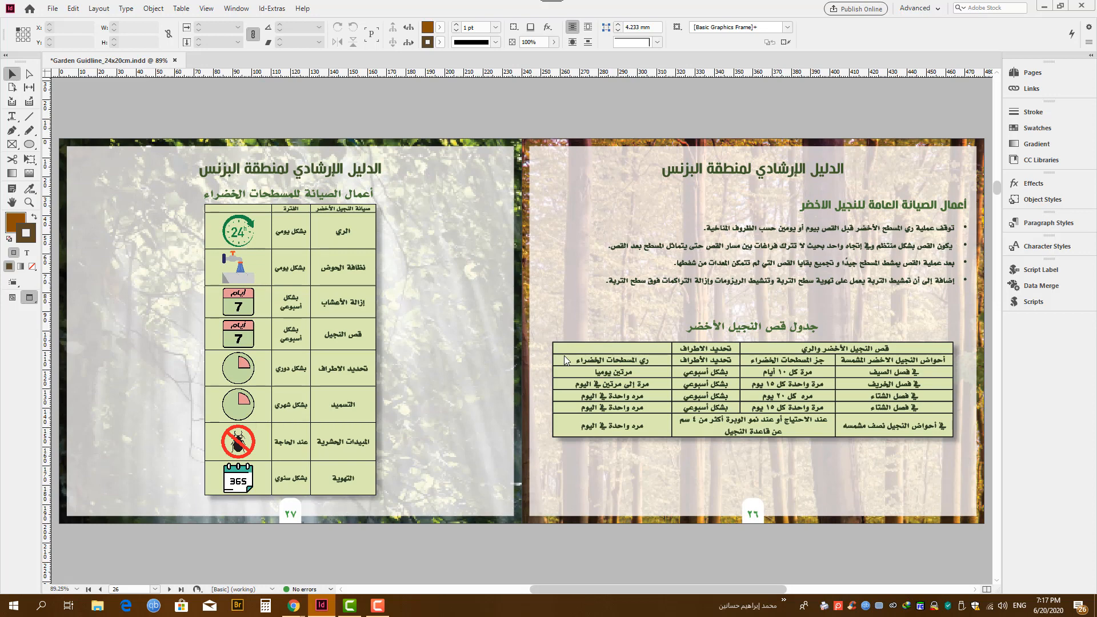
# Delete the original Custom H alternate layout together with its master pages and style groups, keeping the 50_Percent layout.
pyautogui.click(1025, 72)
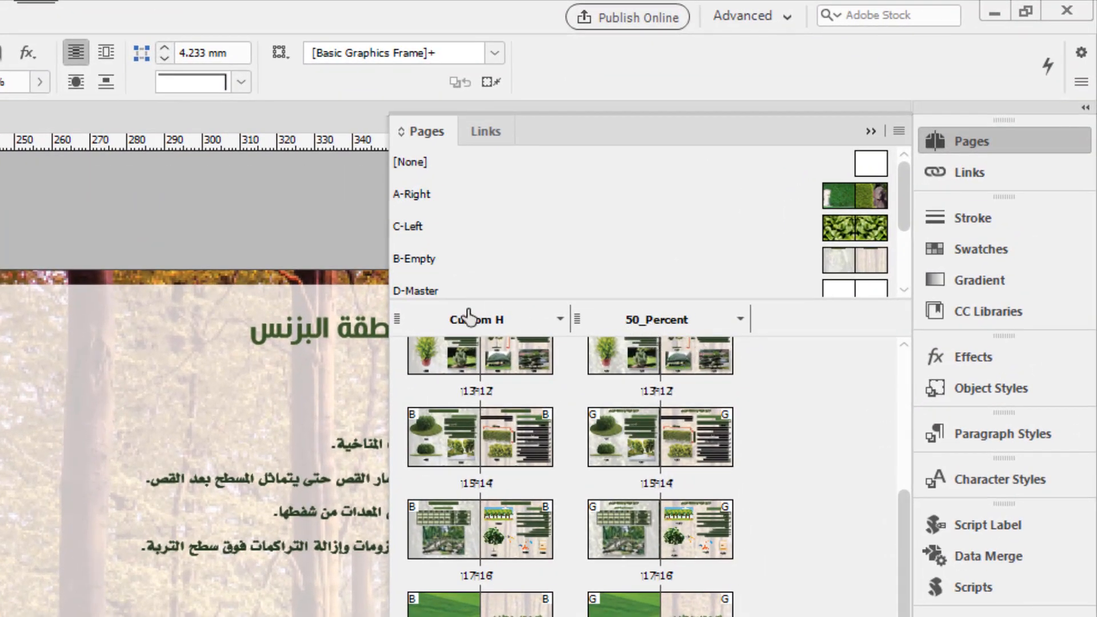
pyautogui.click(560, 320)
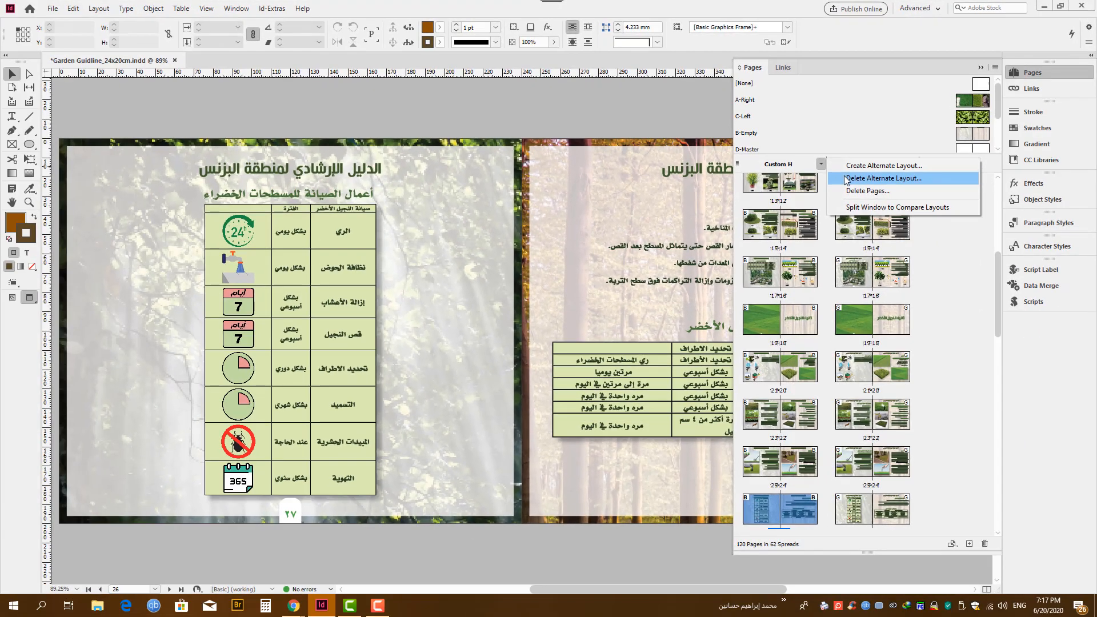
pyautogui.click(754, 241)
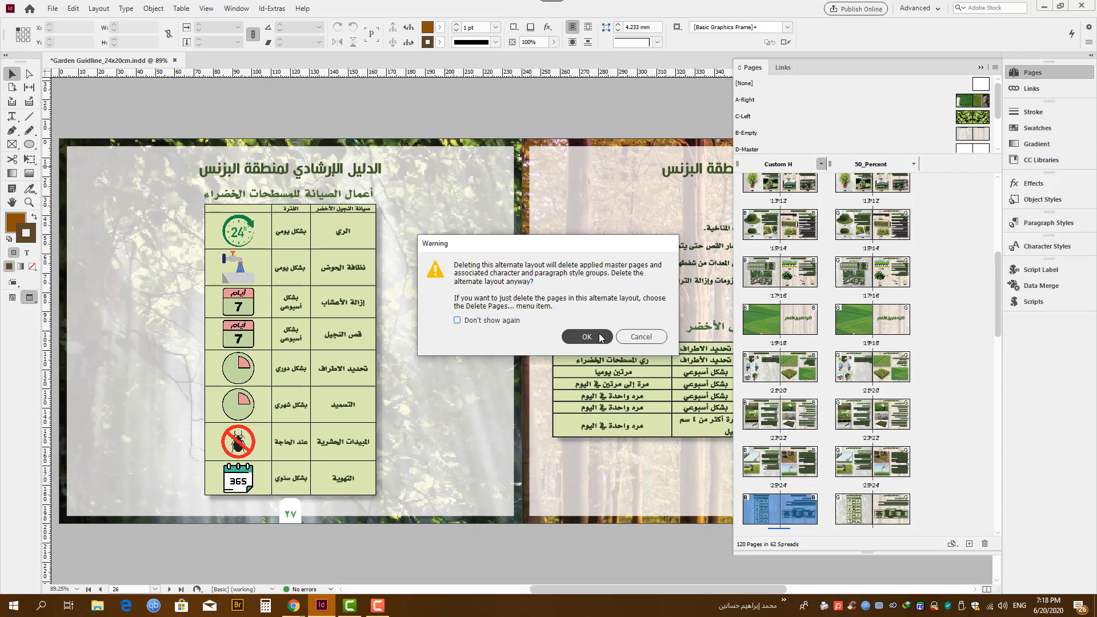
pyautogui.click(587, 336)
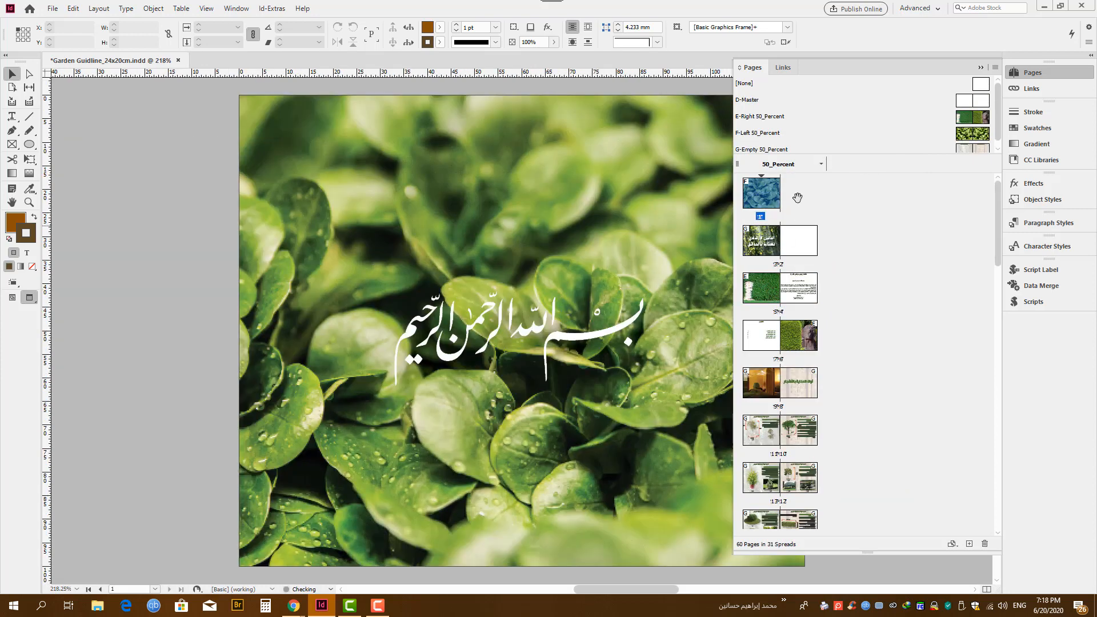
# Review the opening spreads of the scaled 50_Percent layout up to the table of contents, with each spread fitted to the window.
pyautogui.click(981, 67)
pyautogui.scroll(-8, 745, 227)
pyautogui.scroll(-10, 741, 229)
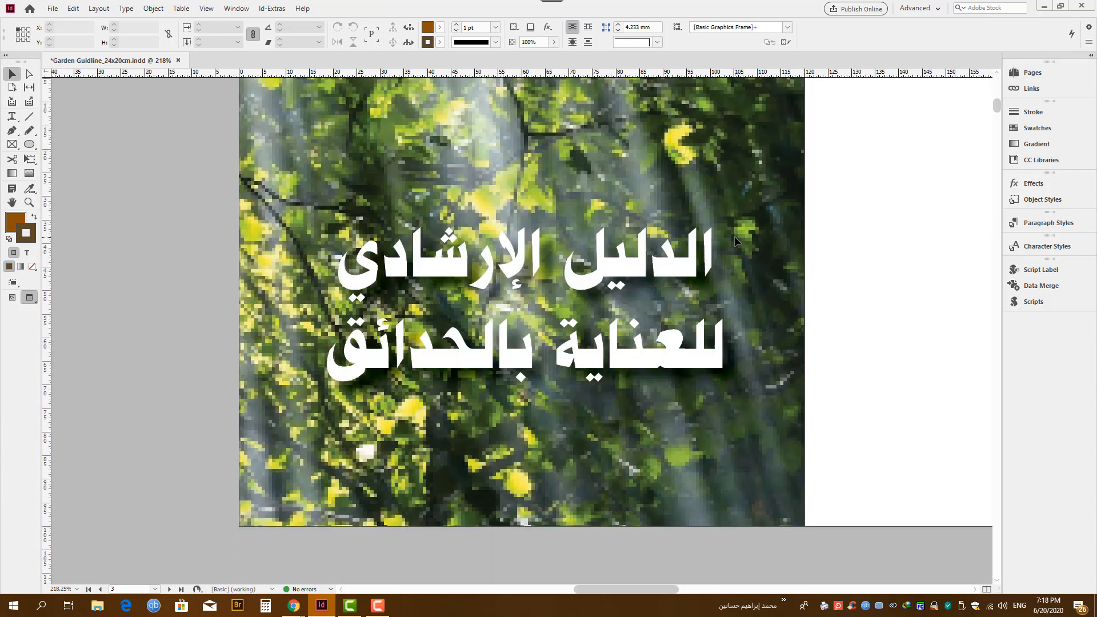
pyautogui.hotkey('ctrl', 'alt', '0')
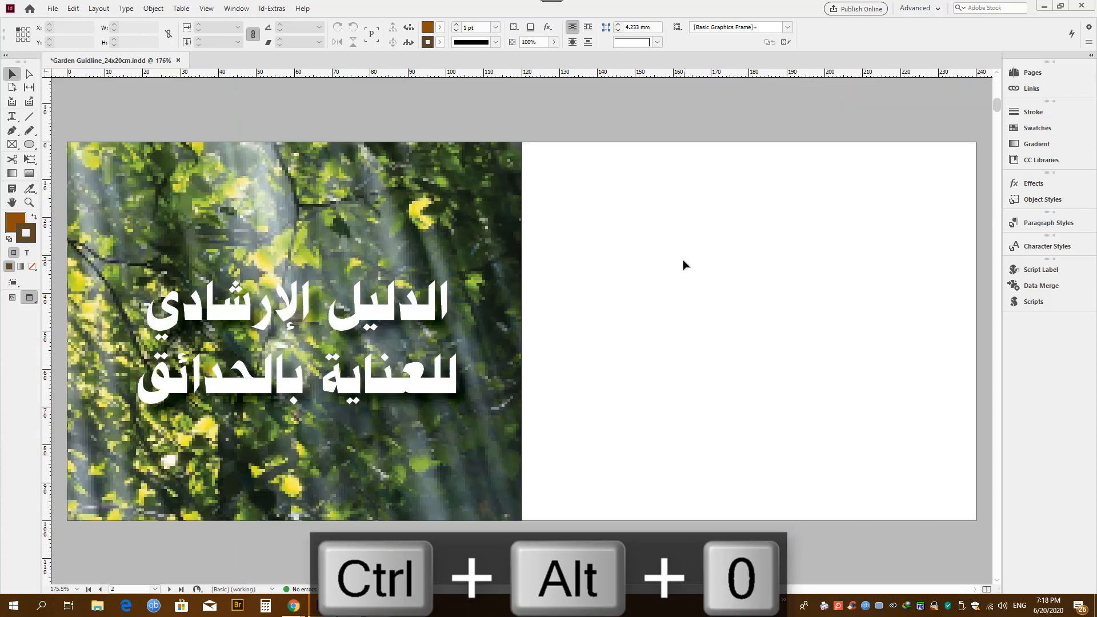
pyautogui.scroll(-4, 674, 264)
pyautogui.scroll(-12, 667, 263)
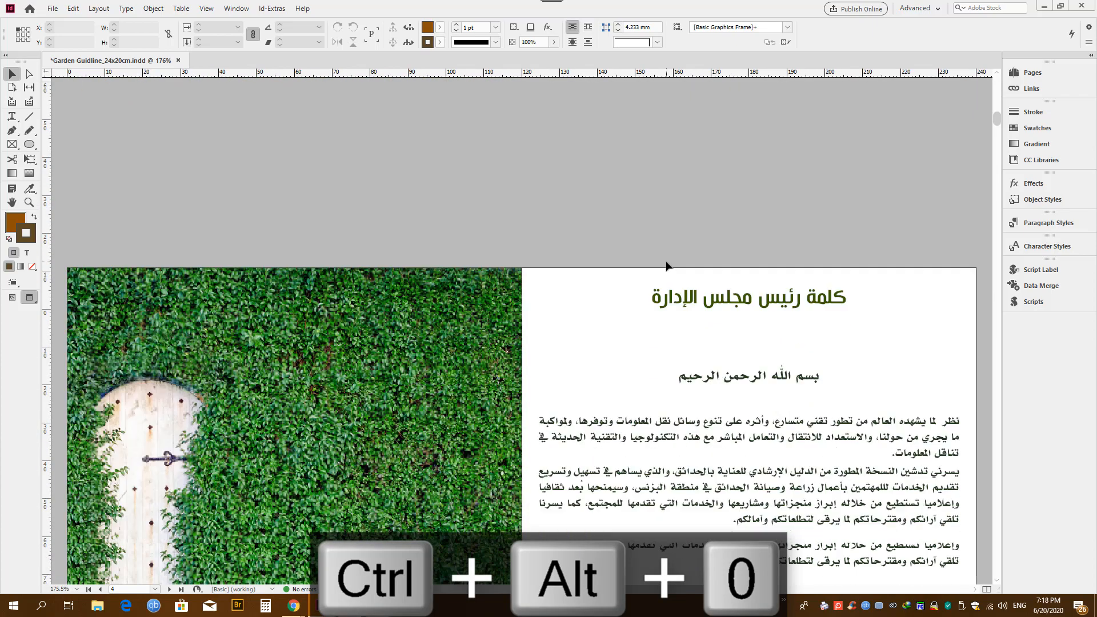
pyautogui.scroll(-10, 665, 269)
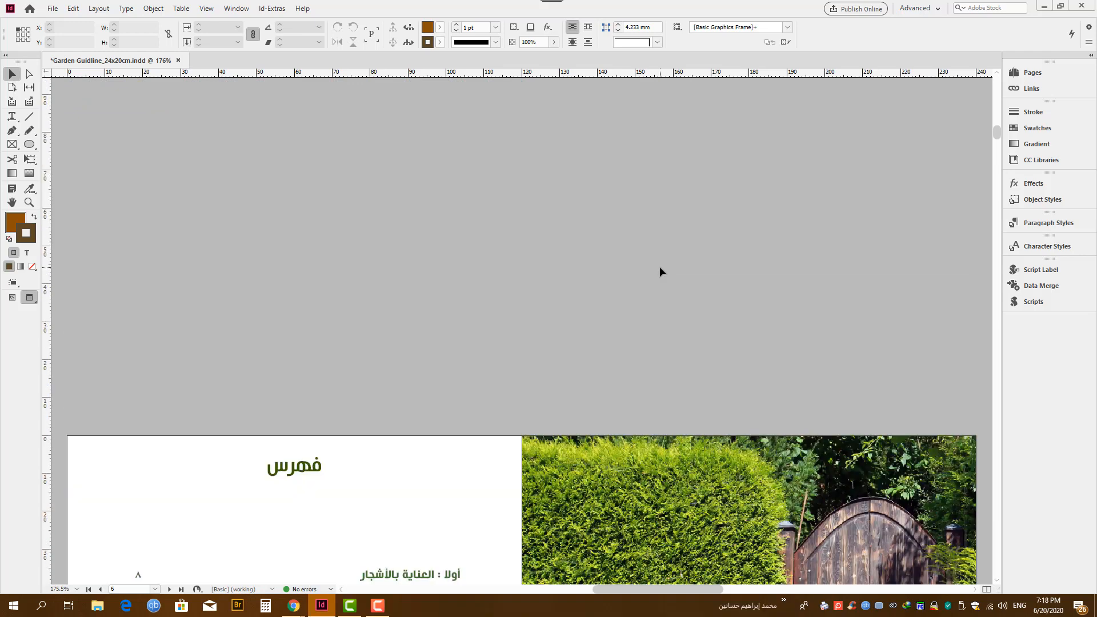
pyautogui.scroll(-3, 657, 268)
pyautogui.scroll(2, 657, 268)
# Compare the normal and preview displays on the table of contents and the first chapter's opening spread to check their frames and background images.
pyautogui.press('w')
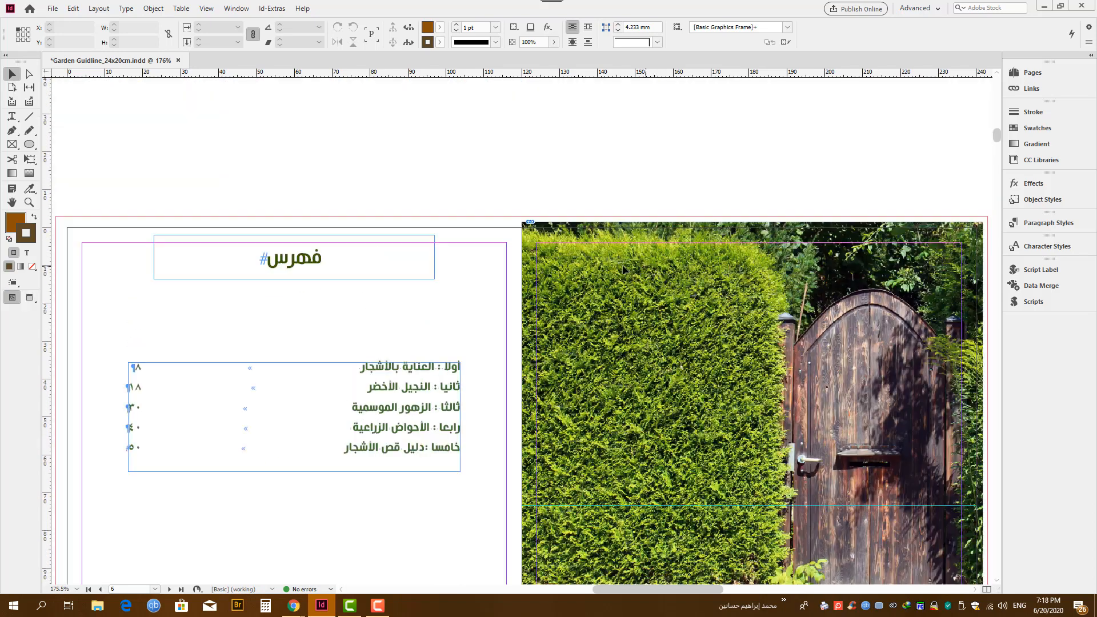
pyautogui.scroll(-10, 554, 266)
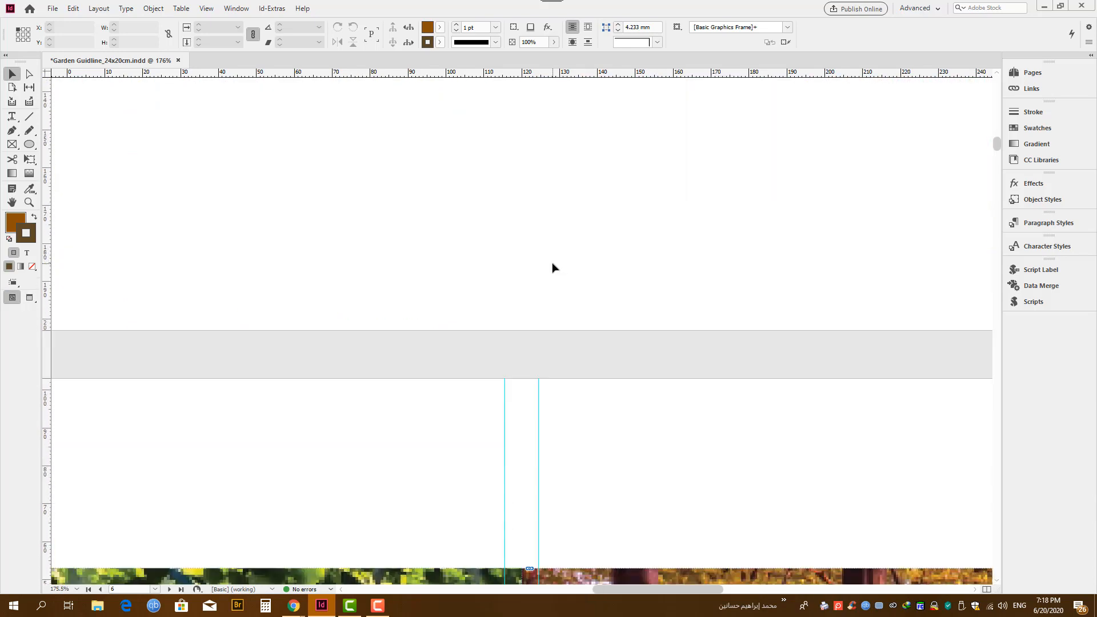
pyautogui.scroll(-6, 553, 268)
pyautogui.press('w')
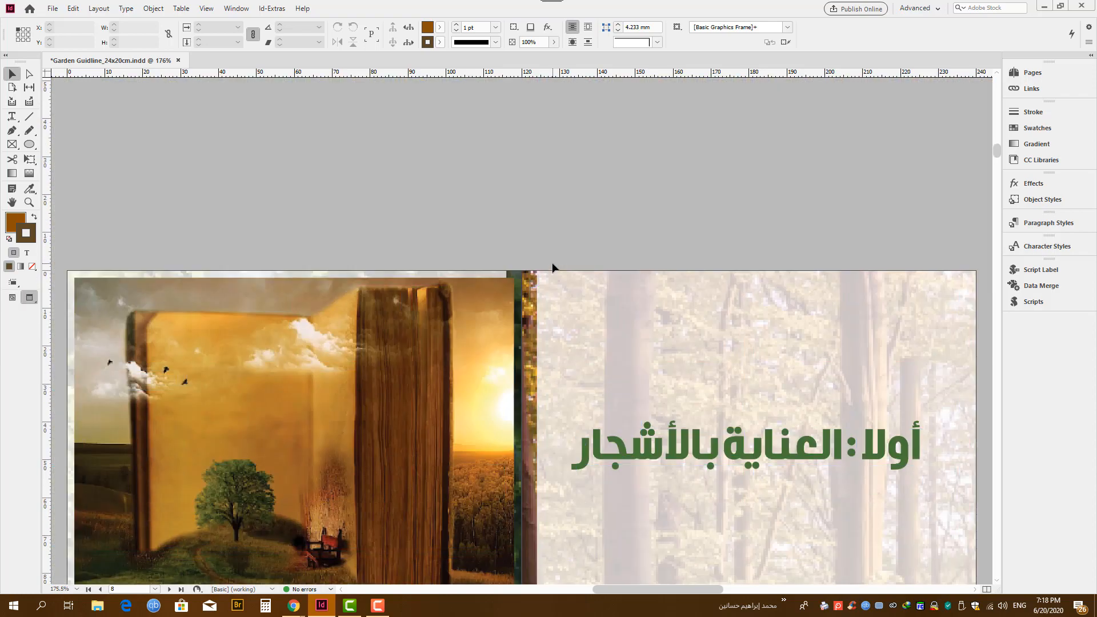
pyautogui.press('w')
pyautogui.press('w')
pyautogui.press('w')
pyautogui.press('w')
pyautogui.press('w')
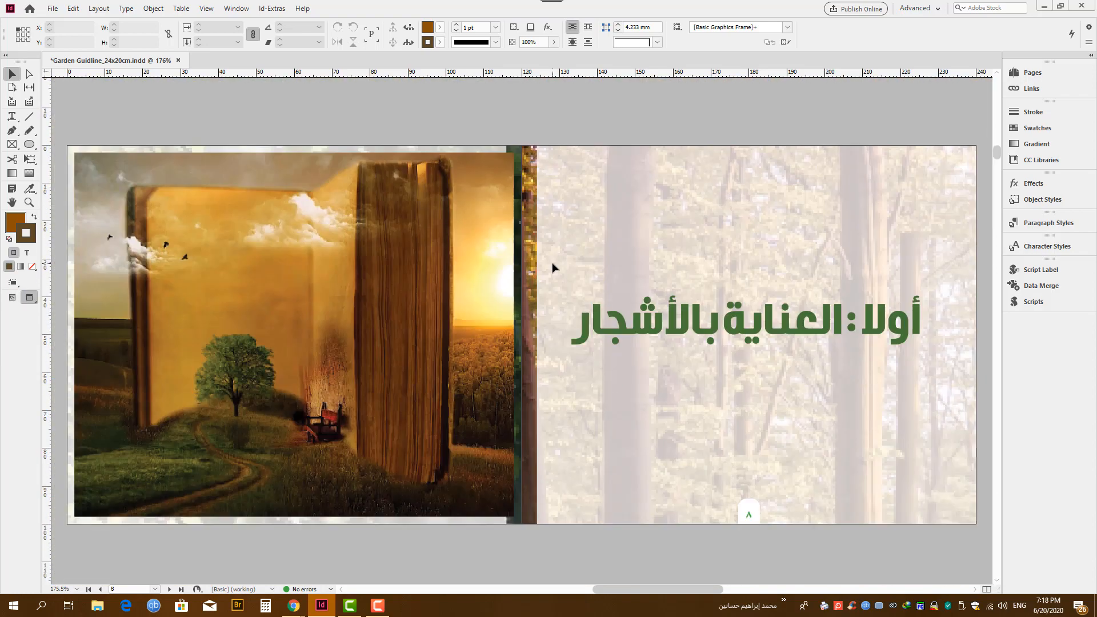
pyautogui.press('w')
pyautogui.press('w')
# Inspect the tree spread on pages 10 and 11 with frames, guides and hidden characters shown, checking the scaled text and pictures.
pyautogui.scroll(-3, 506, 236)
pyautogui.scroll(-15, 506, 236)
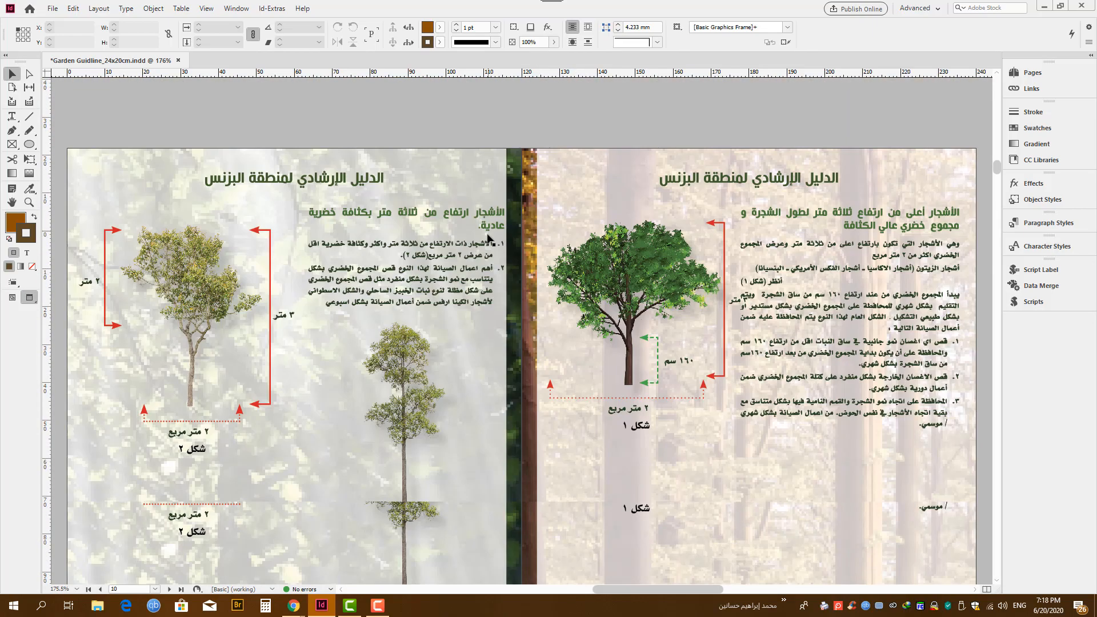
pyautogui.scroll(1, 492, 230)
pyautogui.press('w')
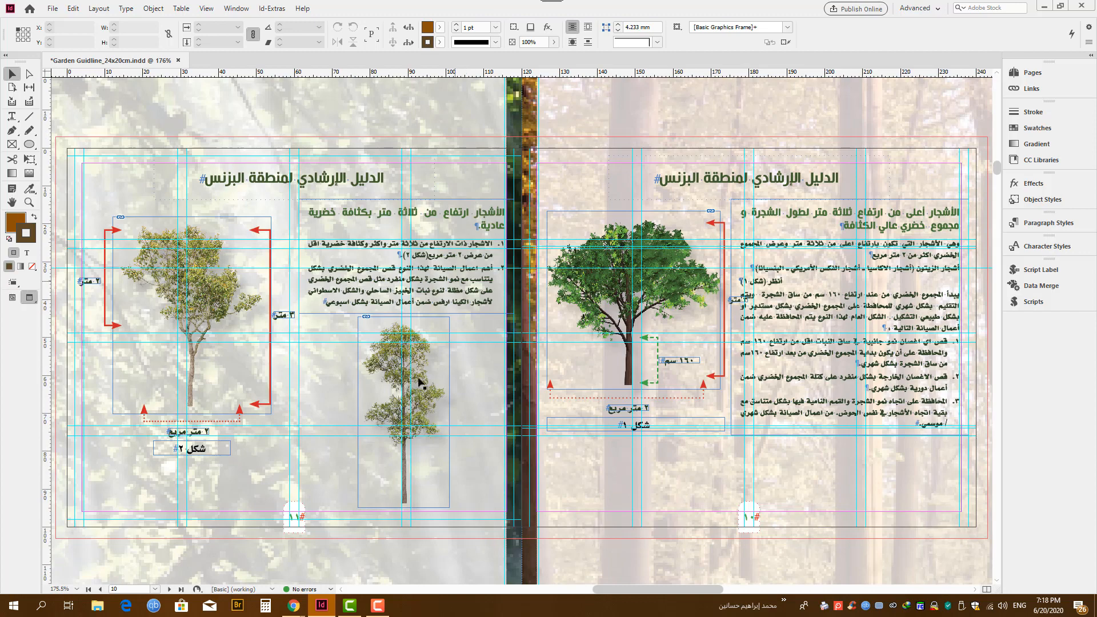
pyautogui.press('w')
pyautogui.press('w')
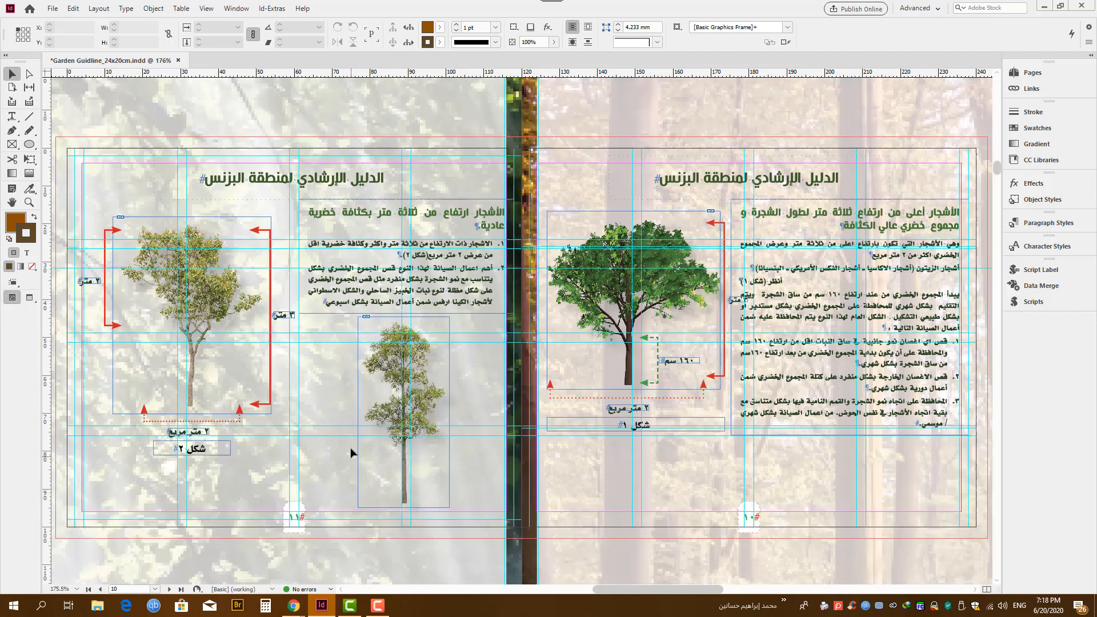
# Save the scaled document under the new name Garden Guidline_24x20cm_ID_AL_50_percent_Smaller in the same folder.
pyautogui.click(52, 8)
pyautogui.click(91, 102)
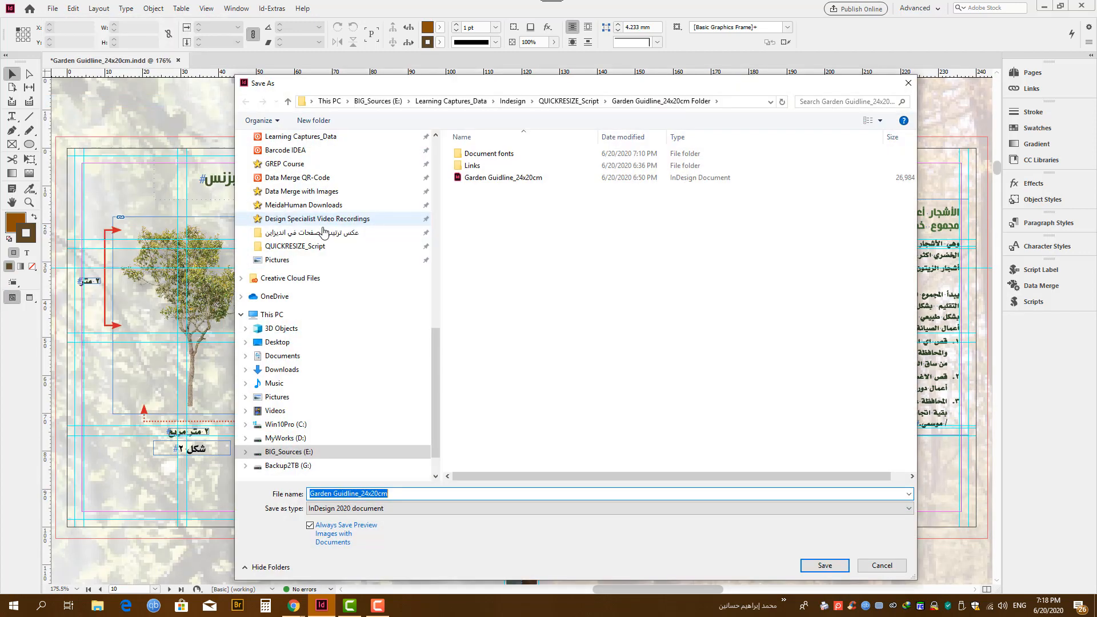
pyautogui.click(424, 495)
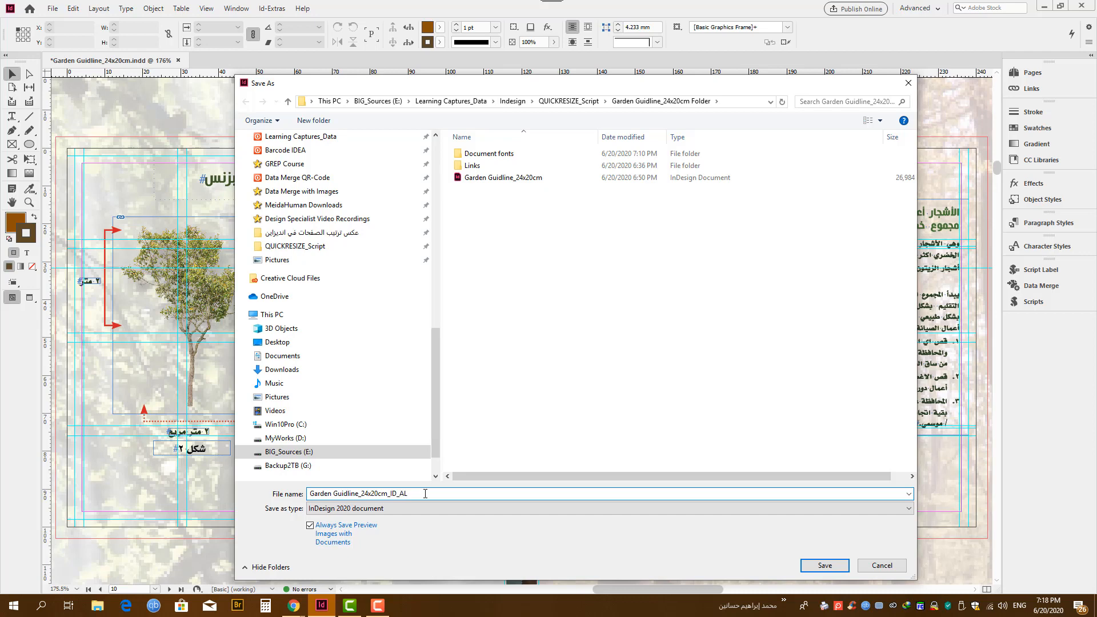
pyautogui.write('_ID_AL_5-')
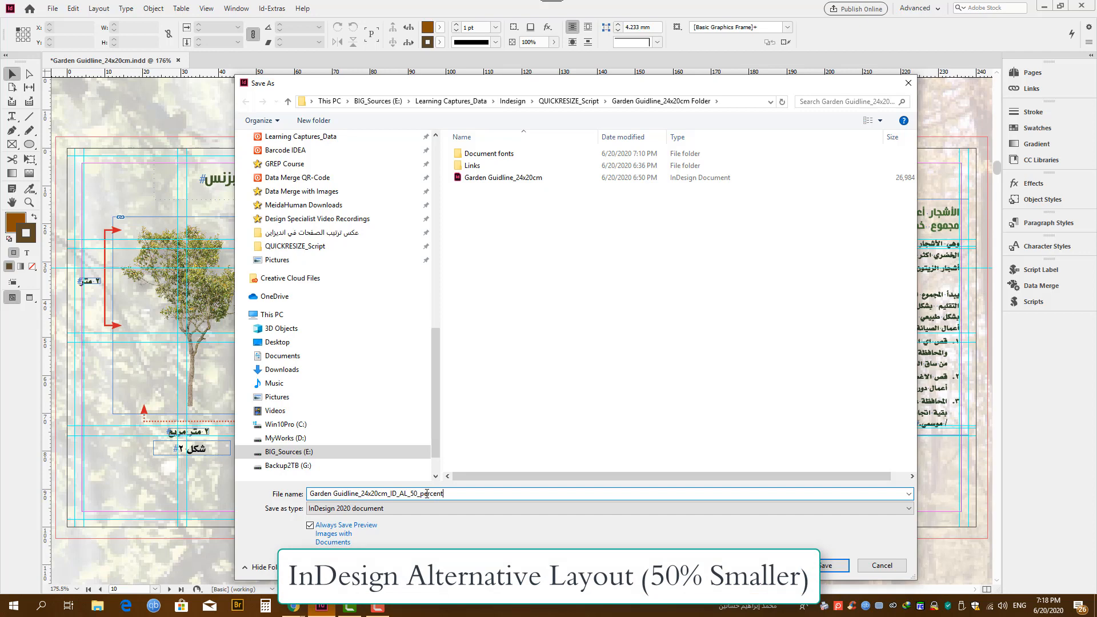
pyautogui.write('_Smalle')
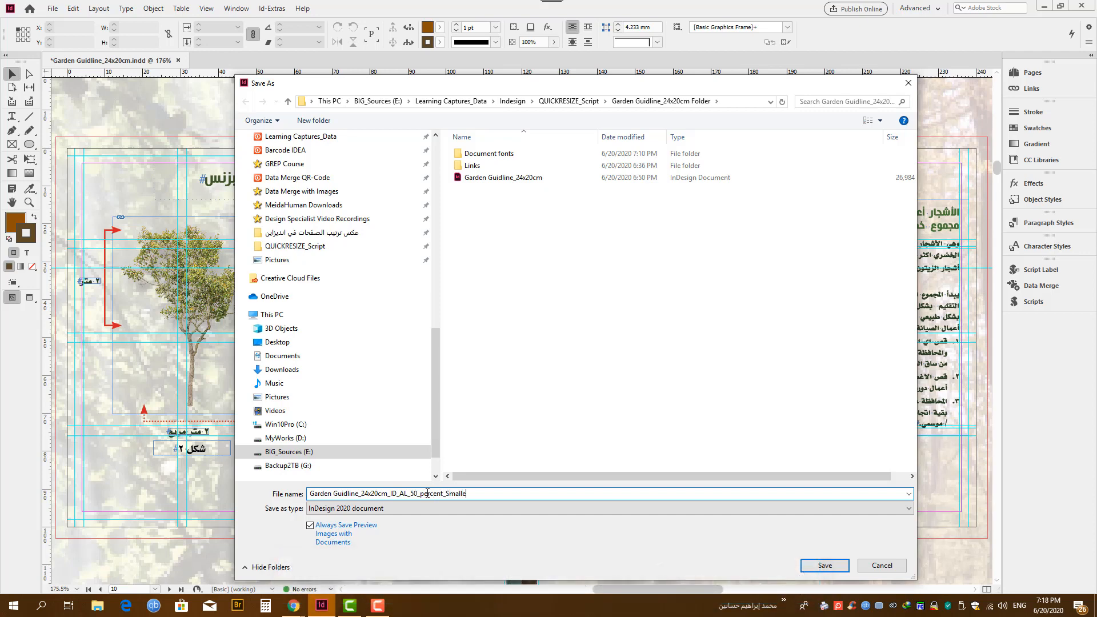
pyautogui.write('r')
pyautogui.click(811, 565)
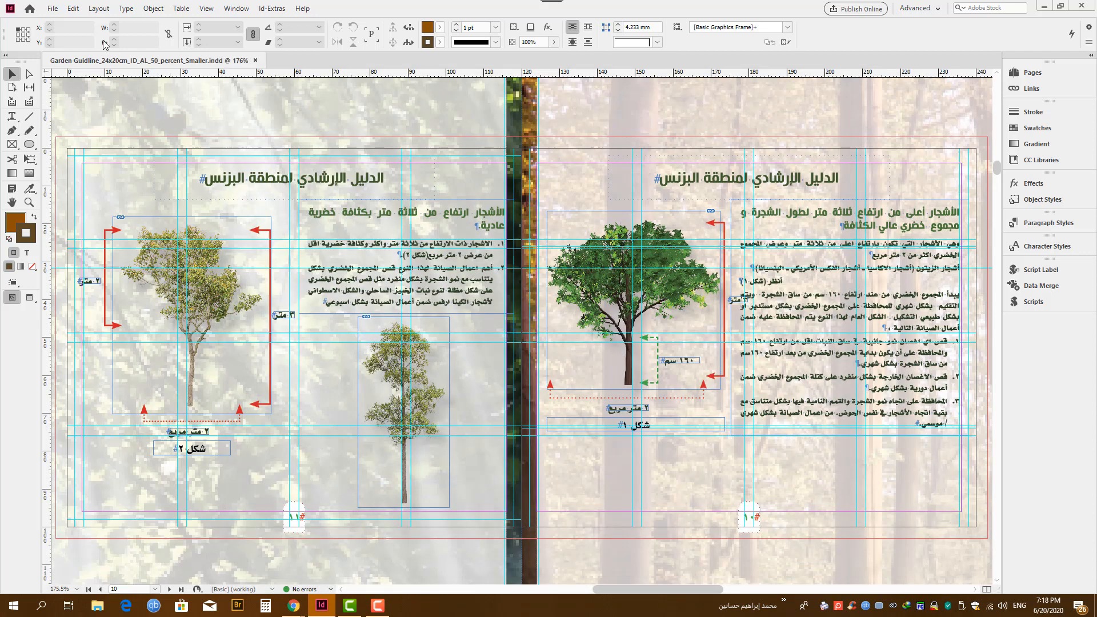
# Reopen the recent original document Garden Guidline_24x20cm.indd and go to the tree spread on pages 10 and 11.
pyautogui.click(53, 8)
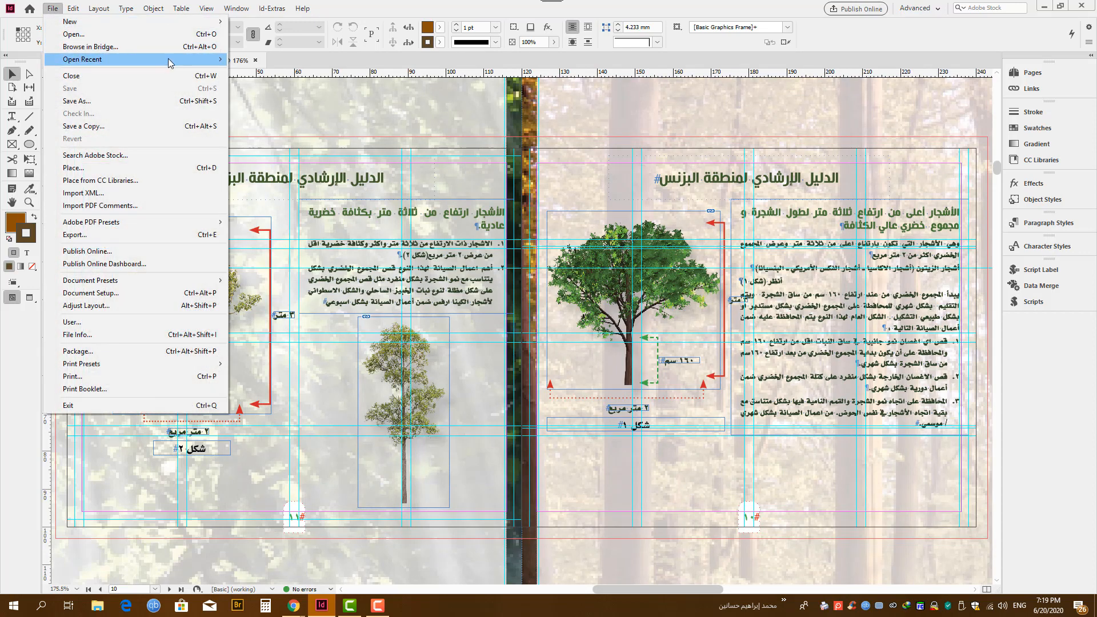
pyautogui.moveTo(173, 60)
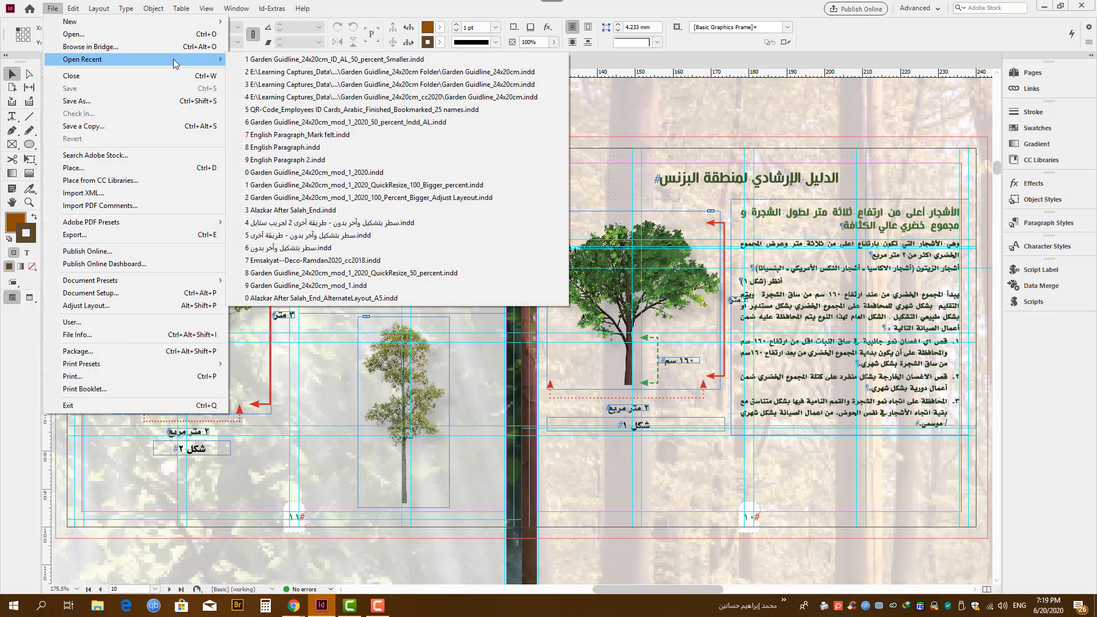
pyautogui.click(317, 72)
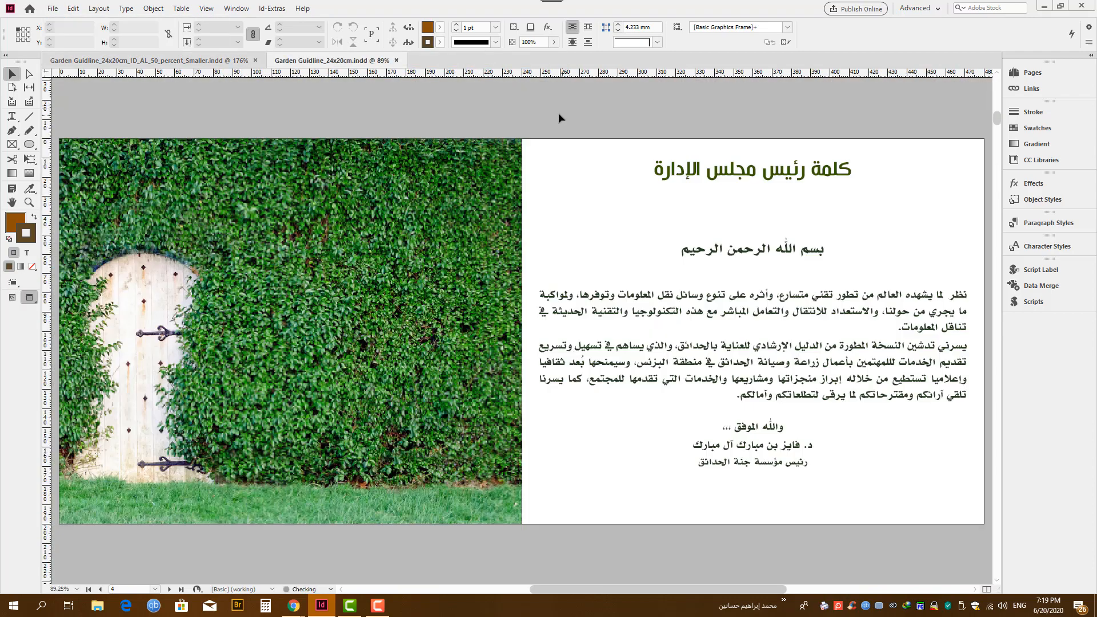
pyautogui.scroll(-10, 558, 114)
pyautogui.scroll(-15, 547, 137)
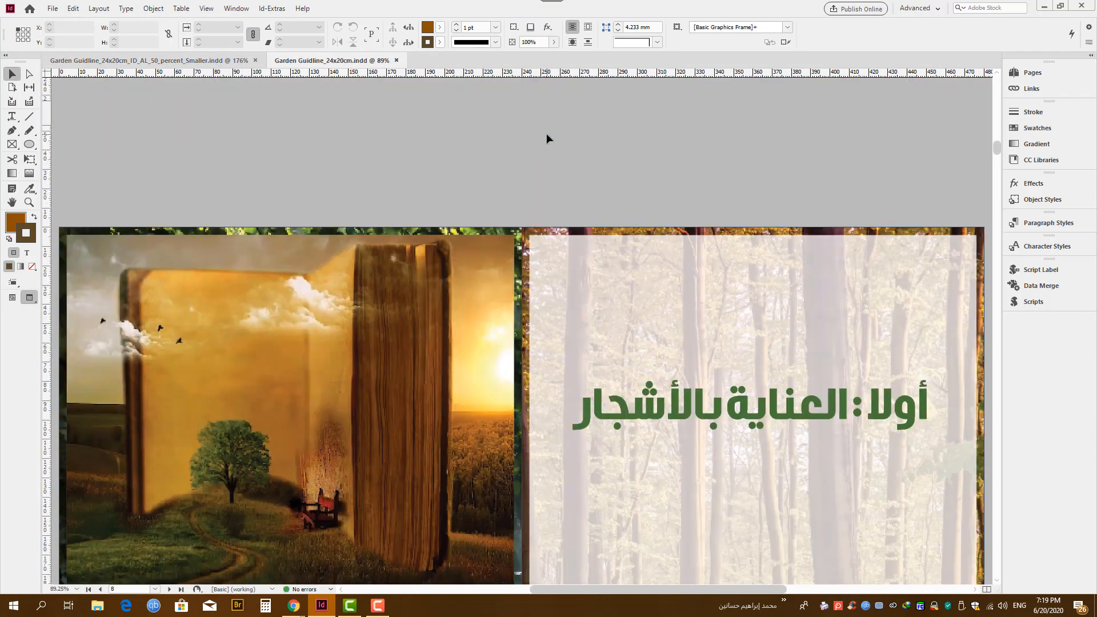
pyautogui.scroll(-5, 547, 137)
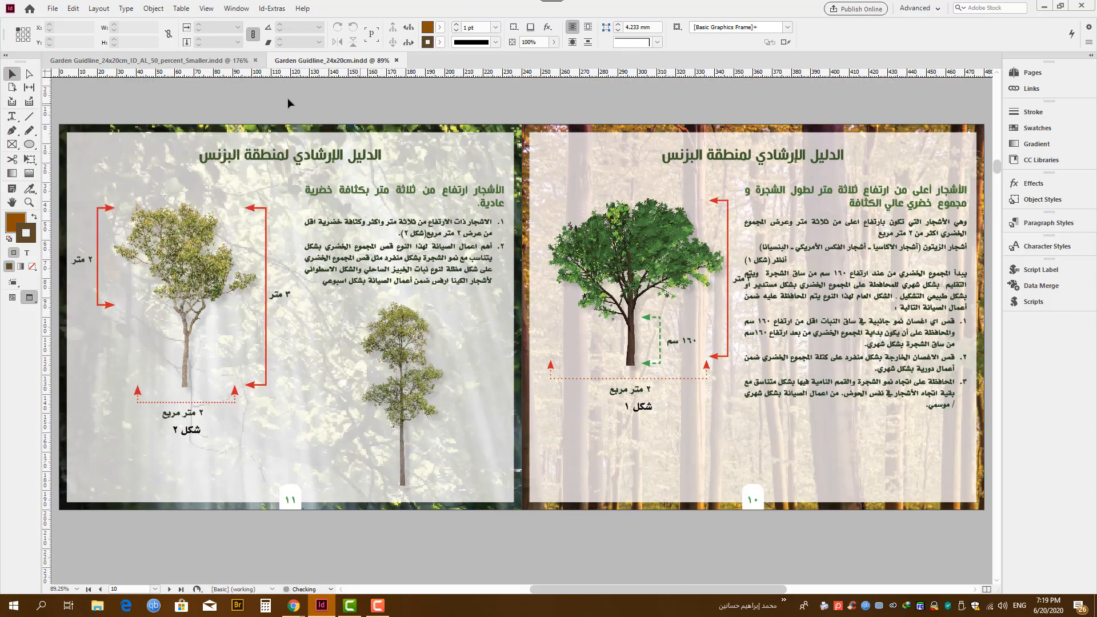
# Check the page size of the original document in Document Setup.
pyautogui.click(52, 8)
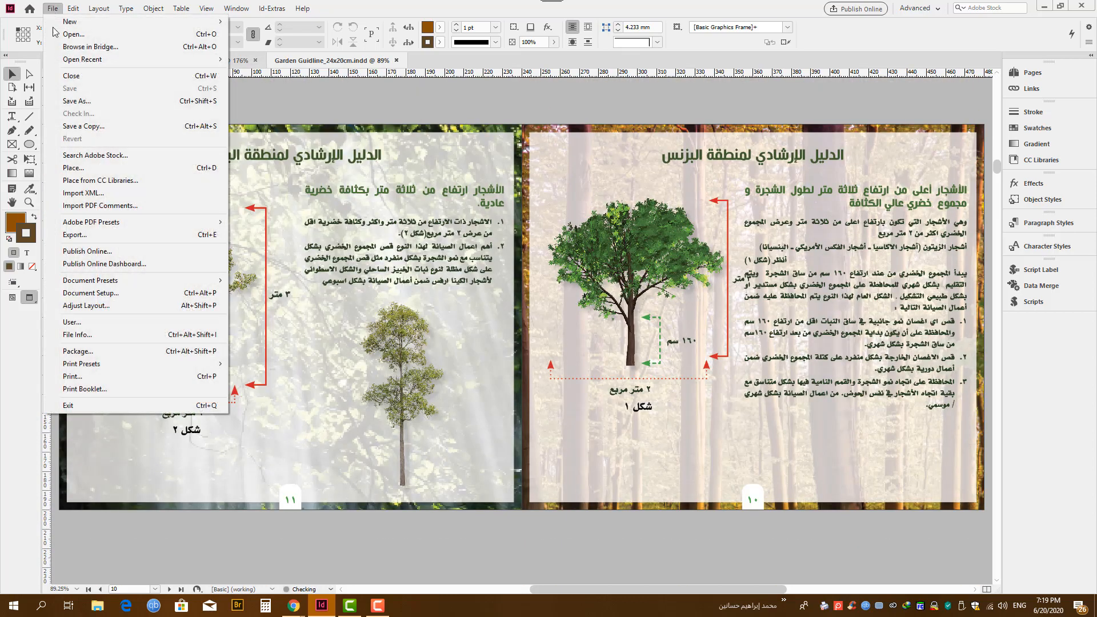
pyautogui.click(156, 293)
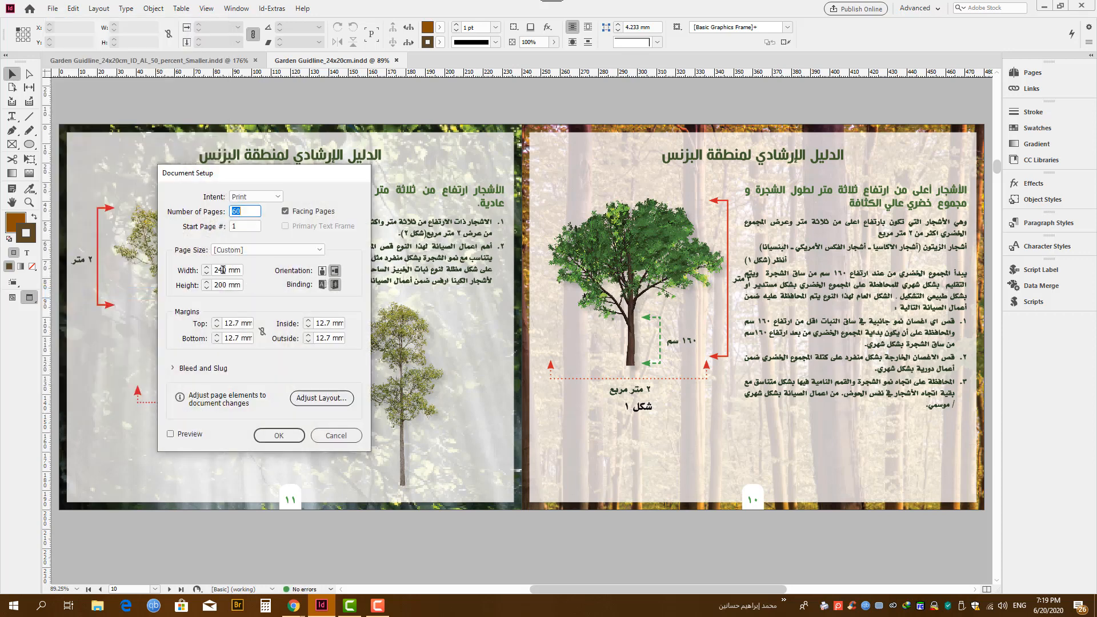
pyautogui.click(336, 436)
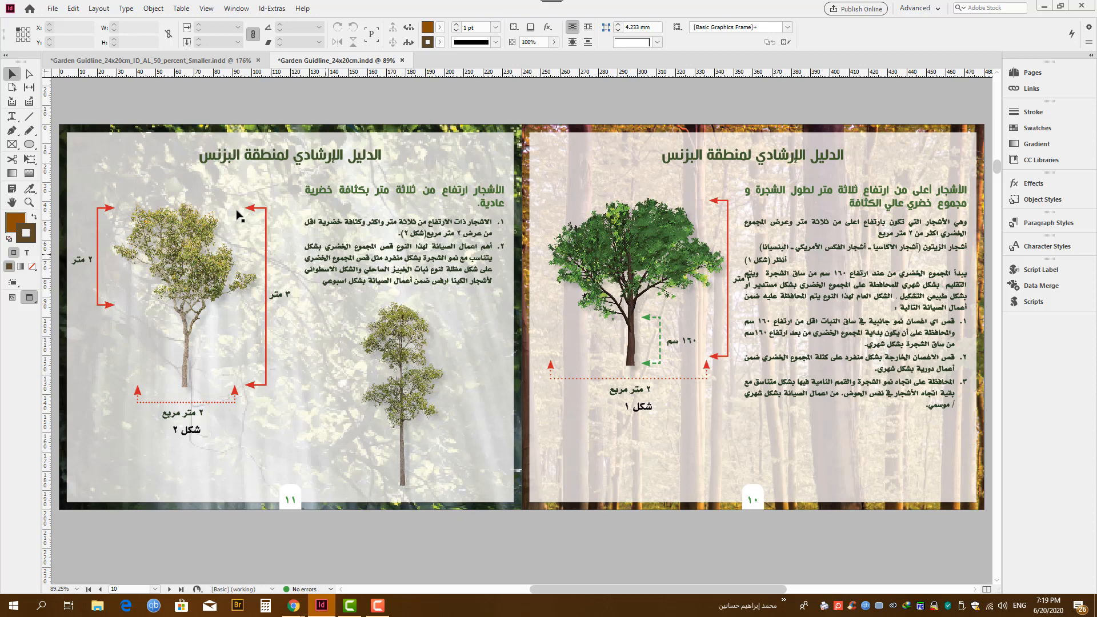
# Use Adjust Layout to halve the page size to 120 mm wide by 100 mm high, with Adjust Font Size off and Adjust Locked Content on.
pyautogui.click(54, 8)
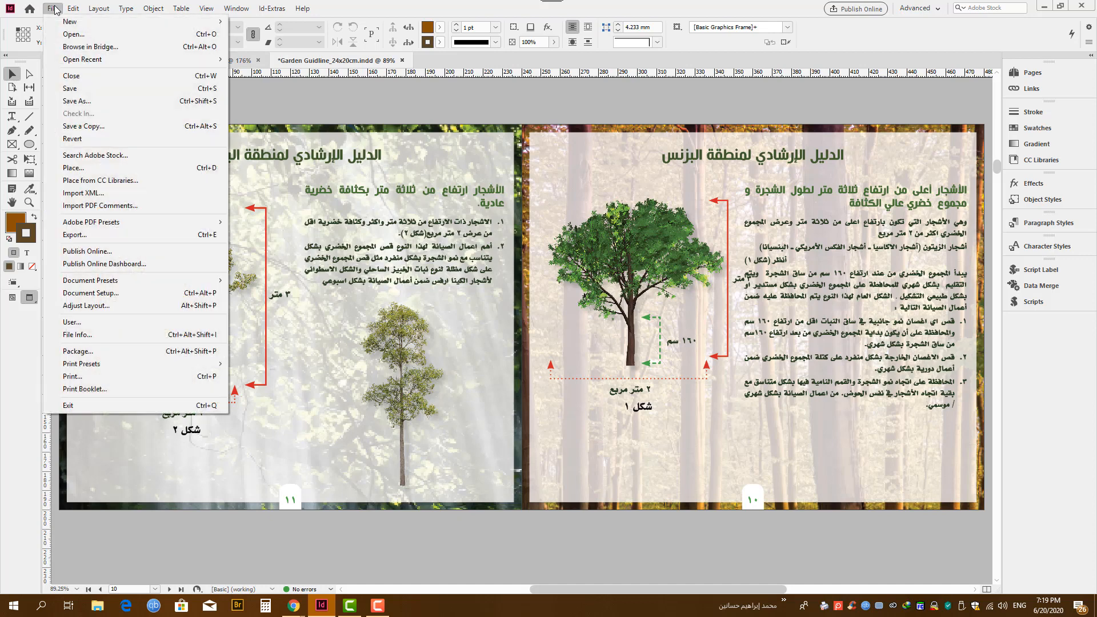
pyautogui.click(136, 305)
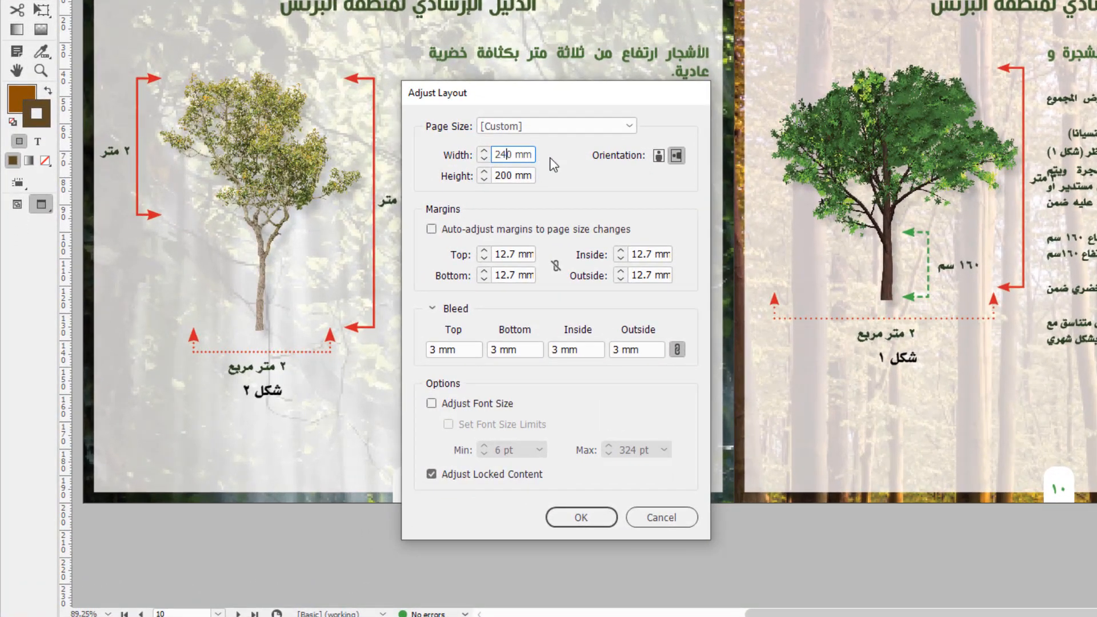
pyautogui.press('End')
pyautogui.write('*.5')
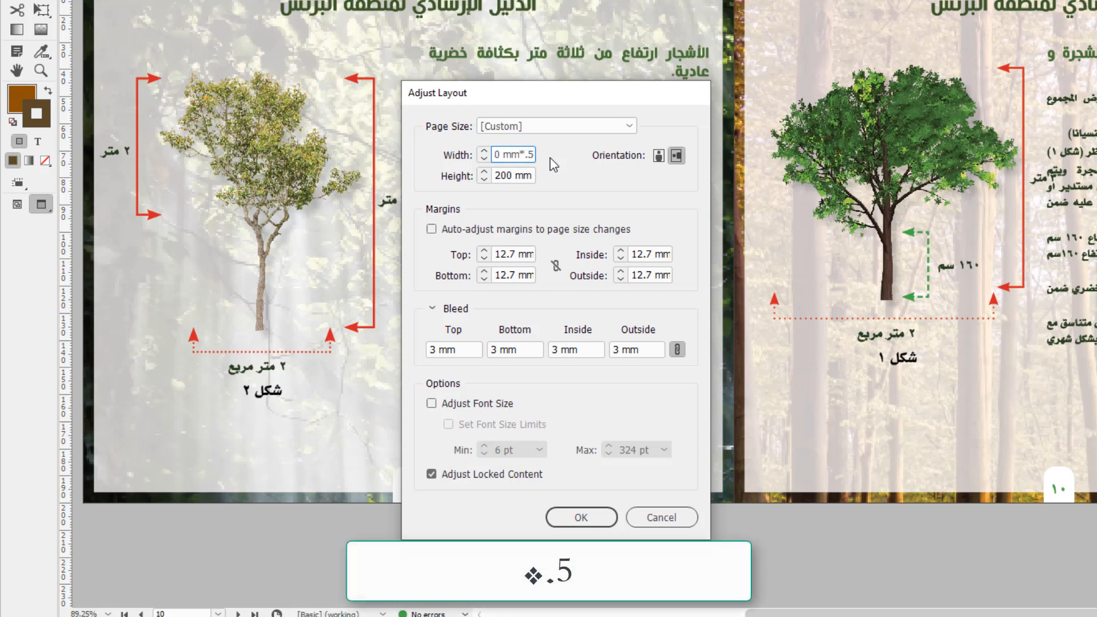
pyautogui.press('Tab')
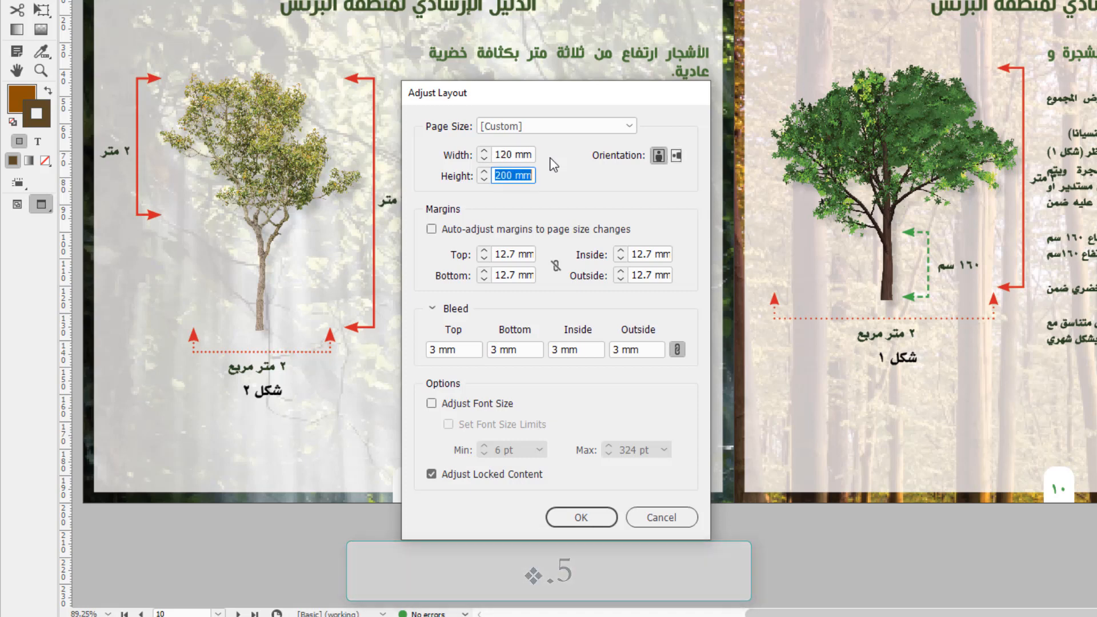
pyautogui.press('End')
pyautogui.write('*.5')
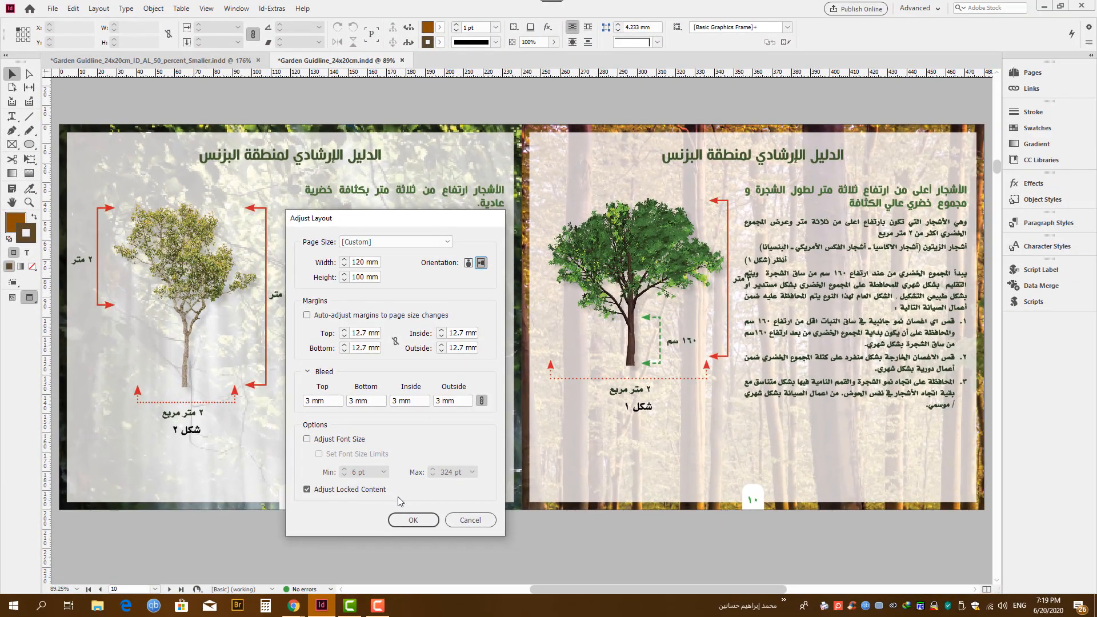
pyautogui.click(408, 524)
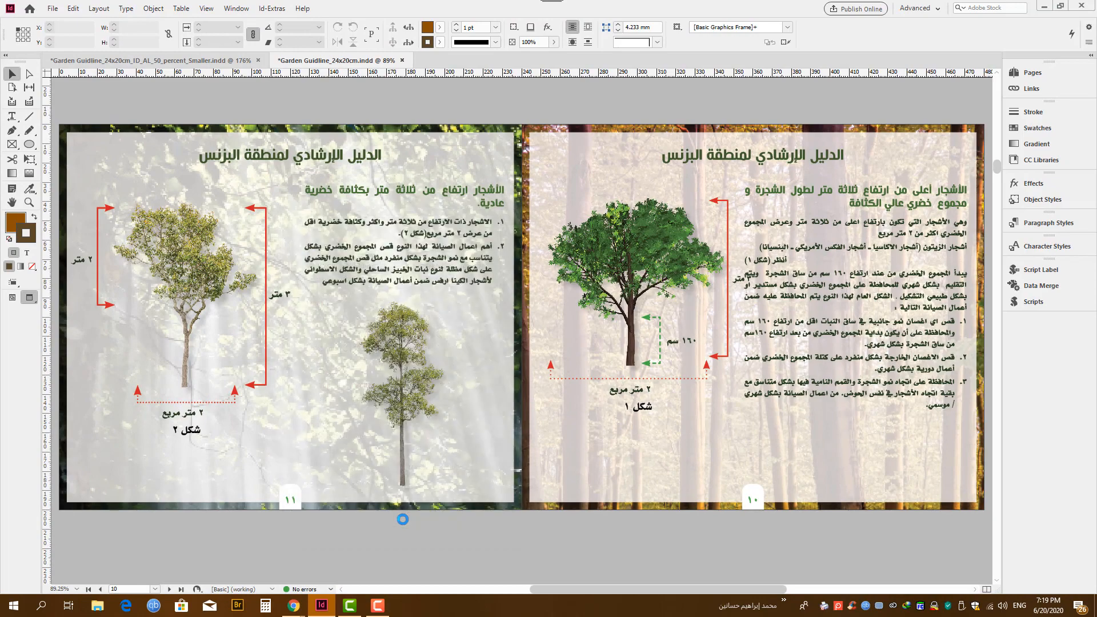
# Examine the adjusted spreads from the table of contents to pages 12 and 13, including the first chapter heading's text frame.
pyautogui.scroll(-6, 410, 443)
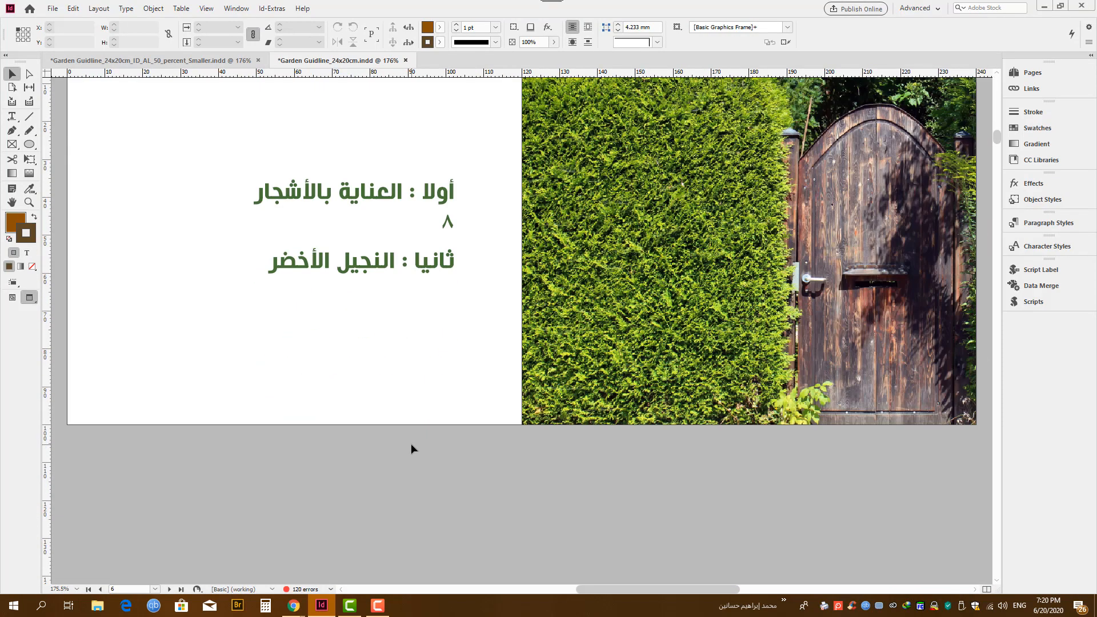
pyautogui.scroll(-5, 412, 444)
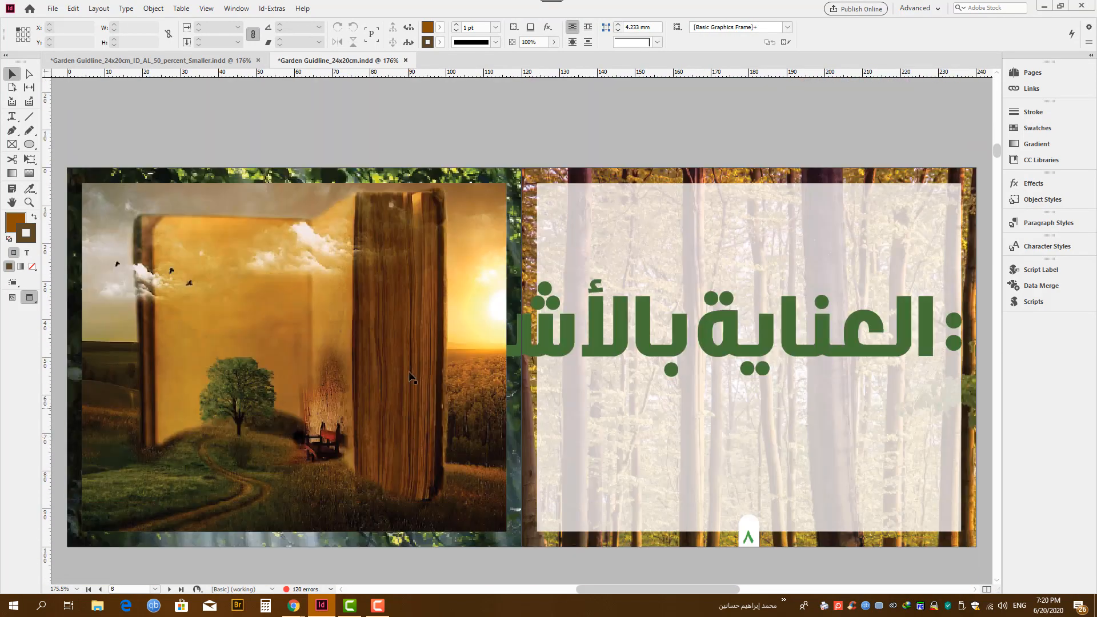
pyautogui.scroll(-4, 409, 361)
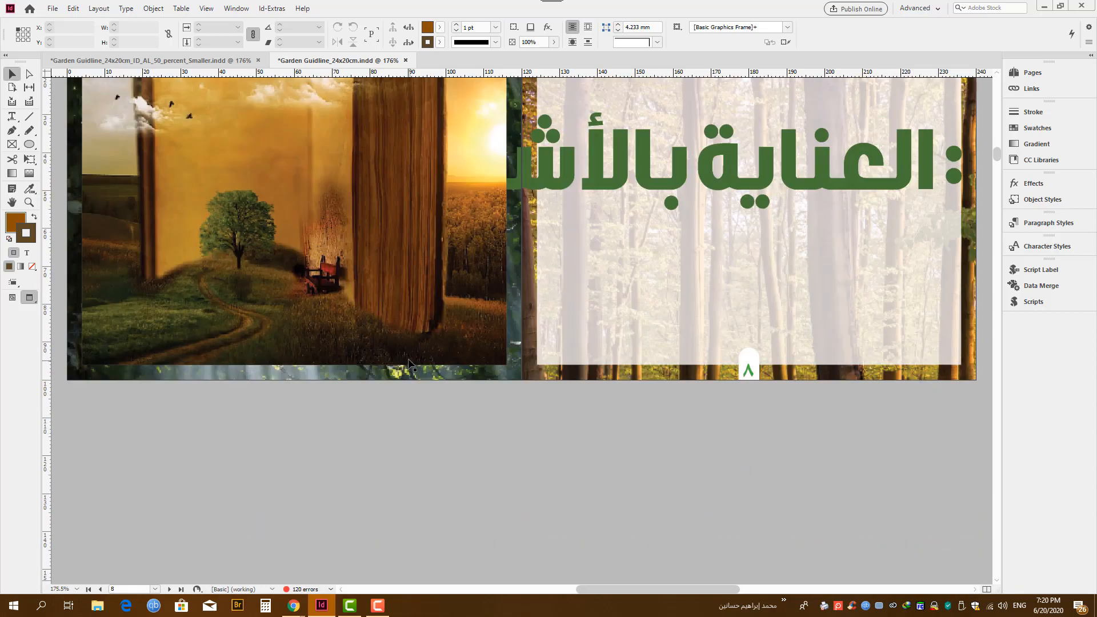
pyautogui.scroll(2, 410, 361)
pyautogui.click(666, 280)
pyautogui.scroll(-5, 507, 299)
pyautogui.scroll(-10, 508, 300)
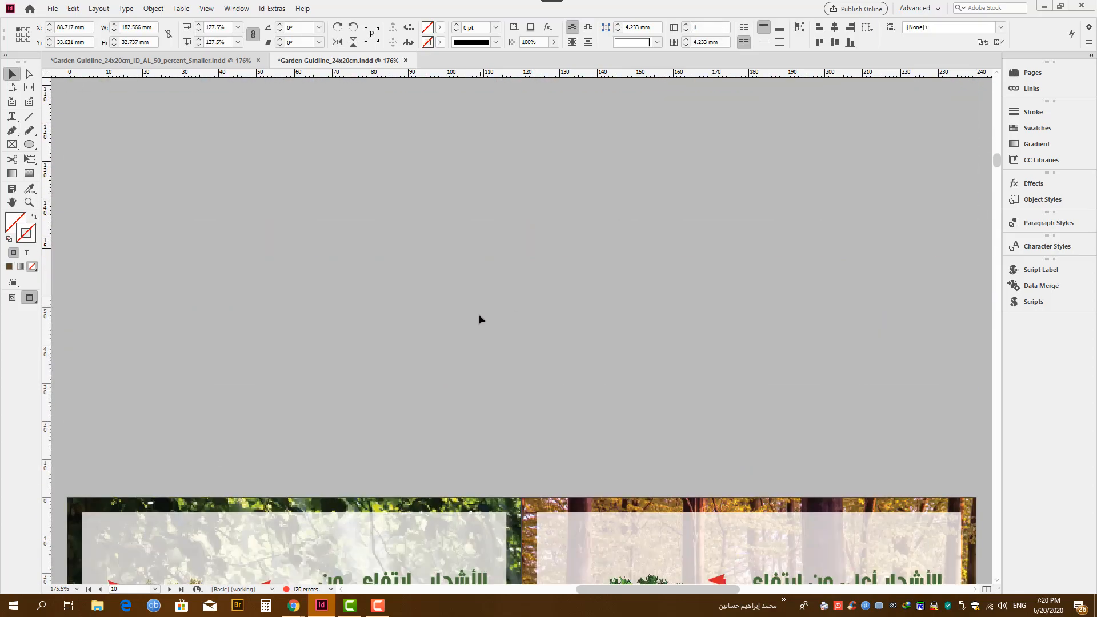
pyautogui.scroll(-10, 524, 290)
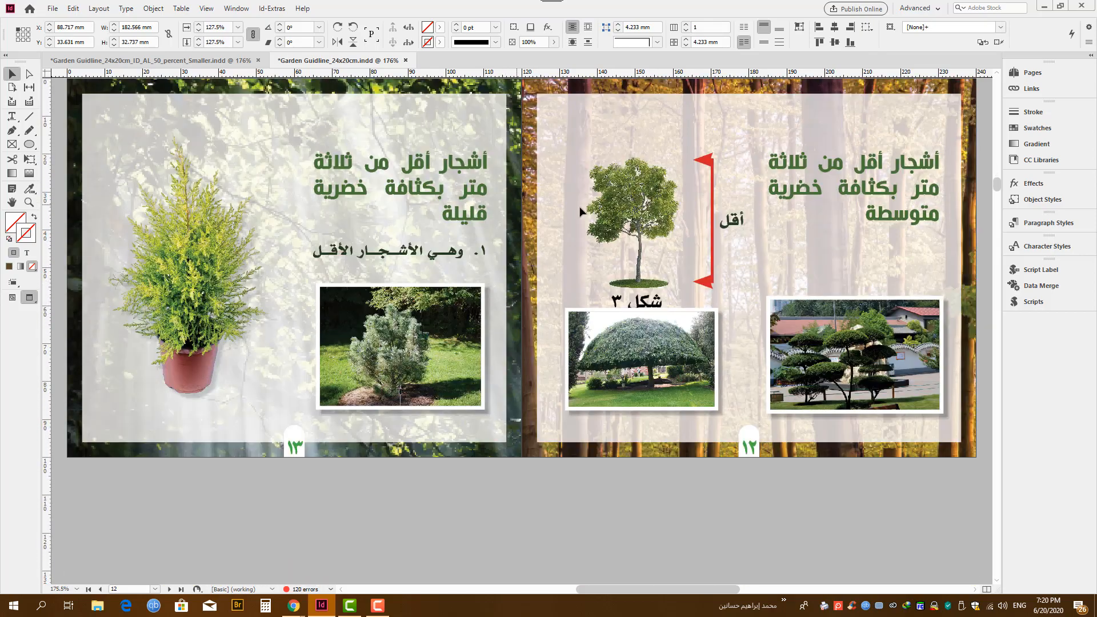
# Examine the adjusted spreads from page 14 to page 19, with and without frame edges and guides, checking the text frames, table and chapter heading.
pyautogui.scroll(-10, 601, 280)
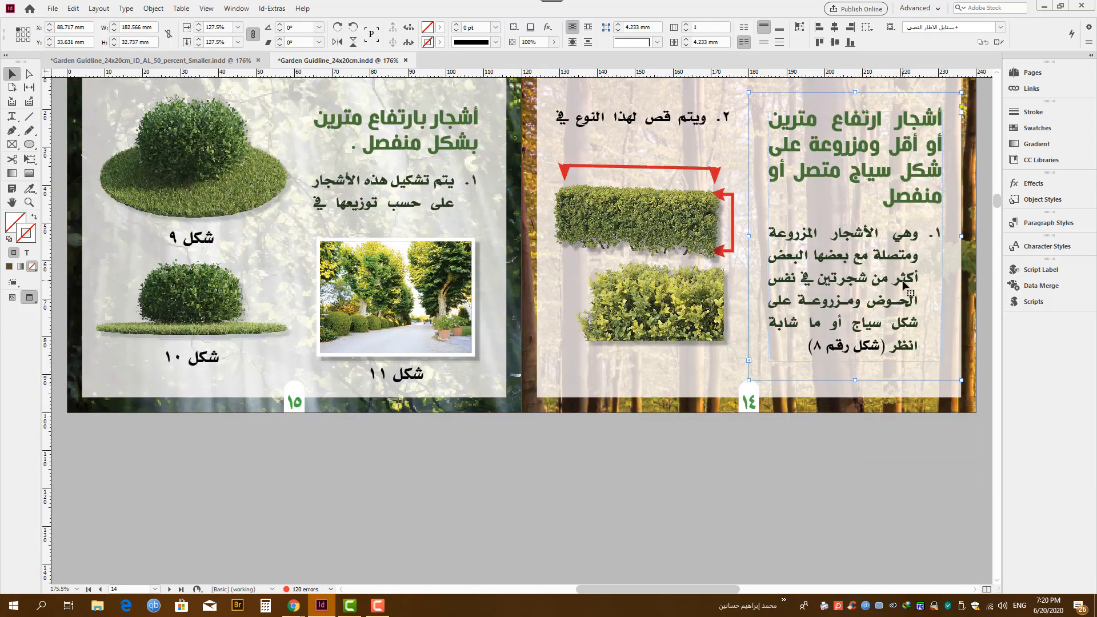
pyautogui.click(421, 196)
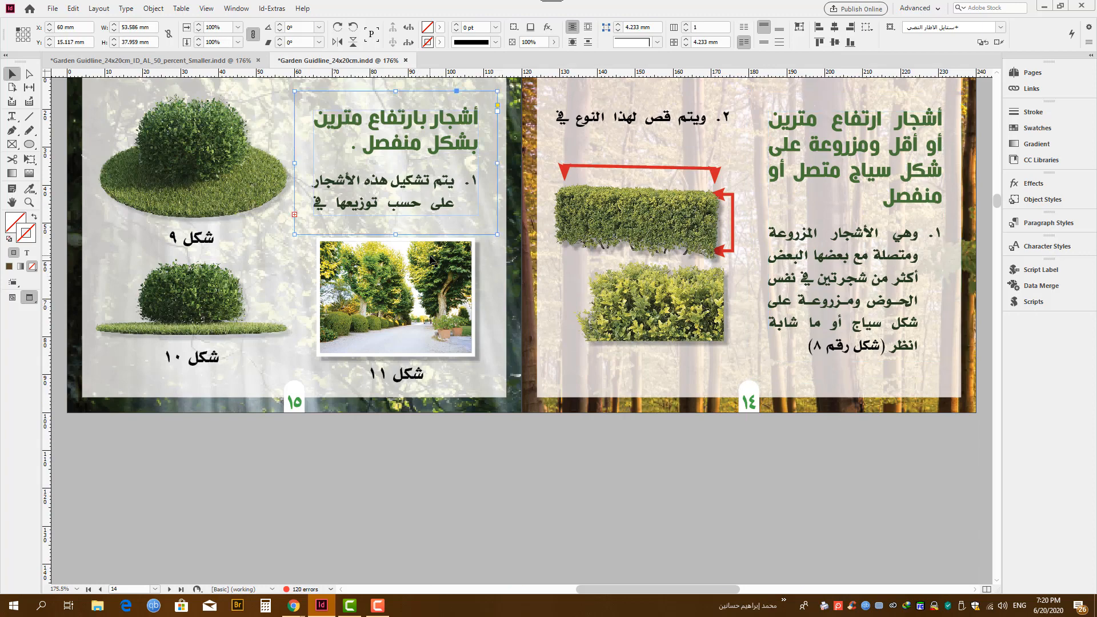
pyautogui.press('w')
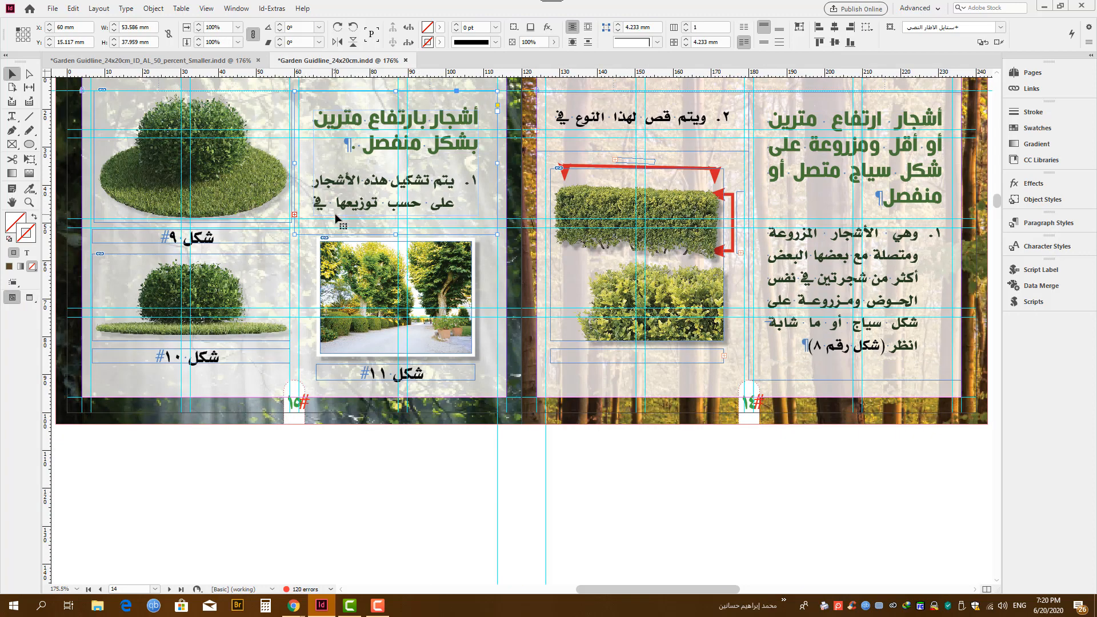
pyautogui.scroll(-10, 338, 225)
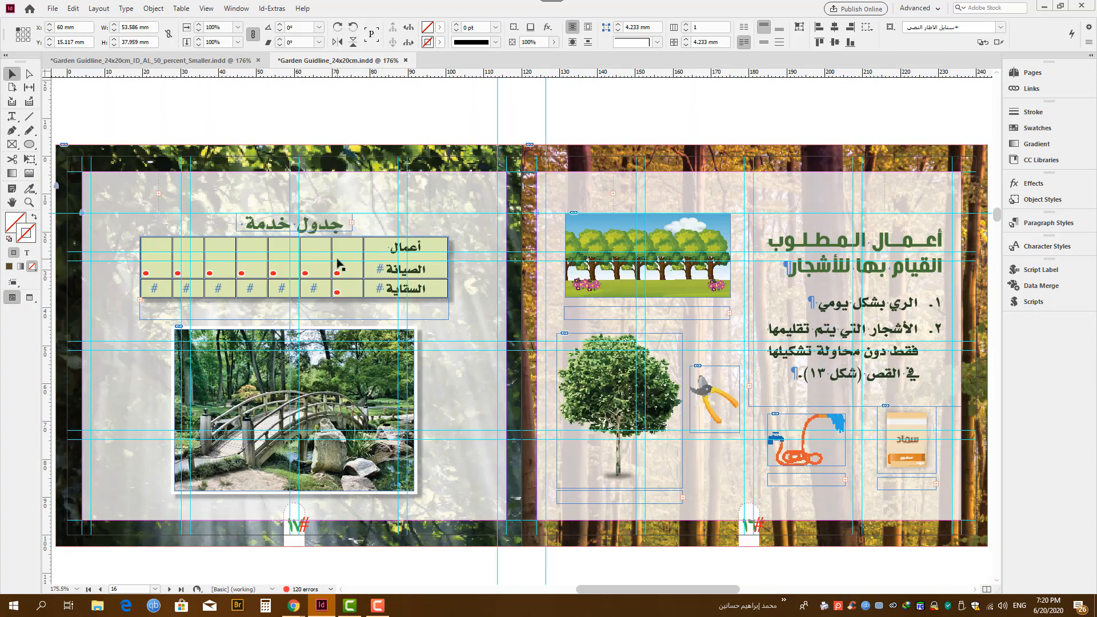
pyautogui.press('w')
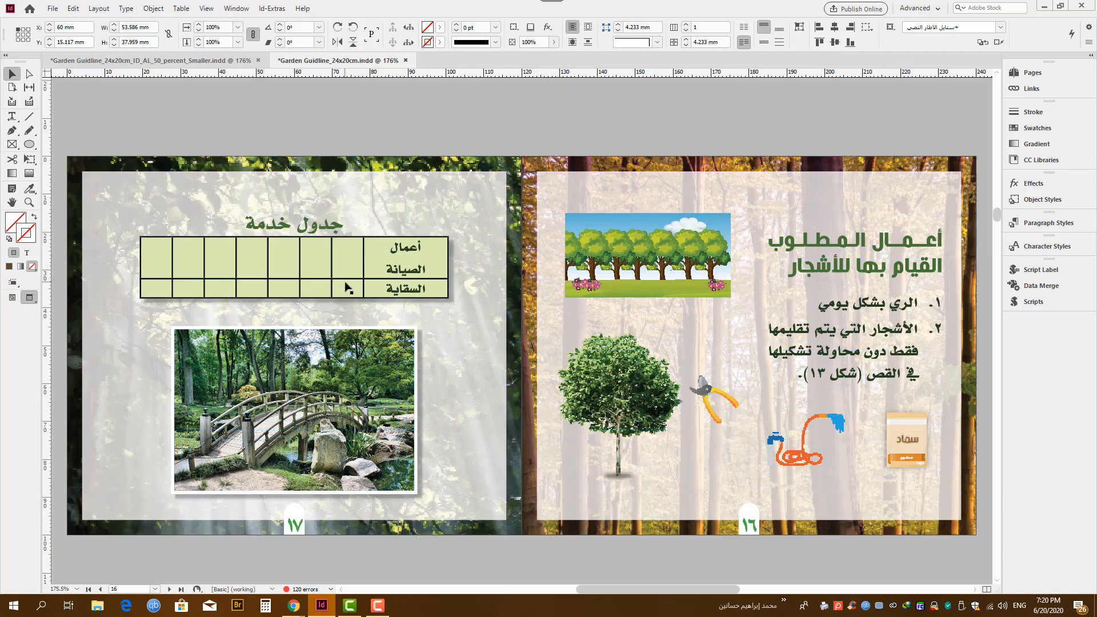
pyautogui.press('w')
pyautogui.scroll(-10, 403, 290)
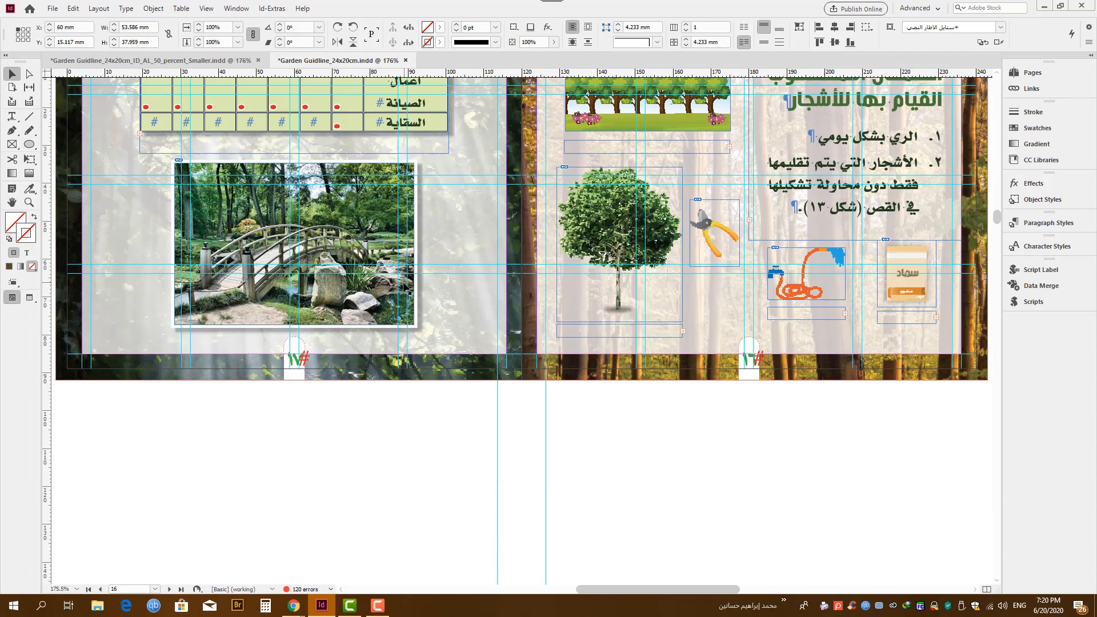
pyautogui.scroll(-2, 404, 286)
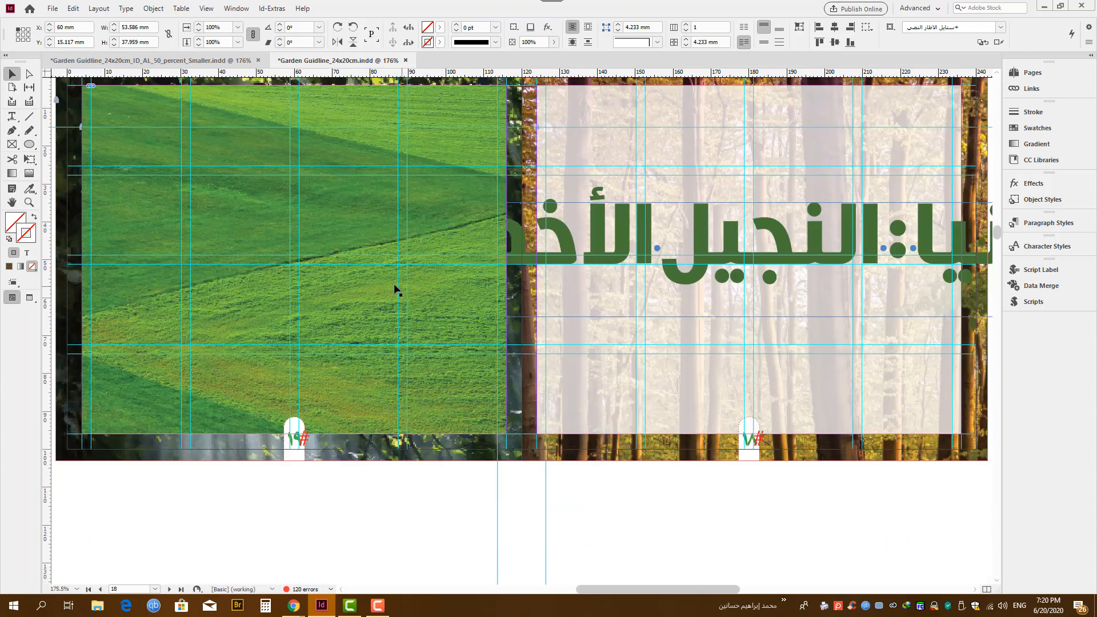
pyautogui.scroll(2, 394, 282)
# Undo the layout adjustment and reapply Adjust Layout at 120 mm wide by 100 mm high with Adjust Font Size on.
pyautogui.click(73, 9)
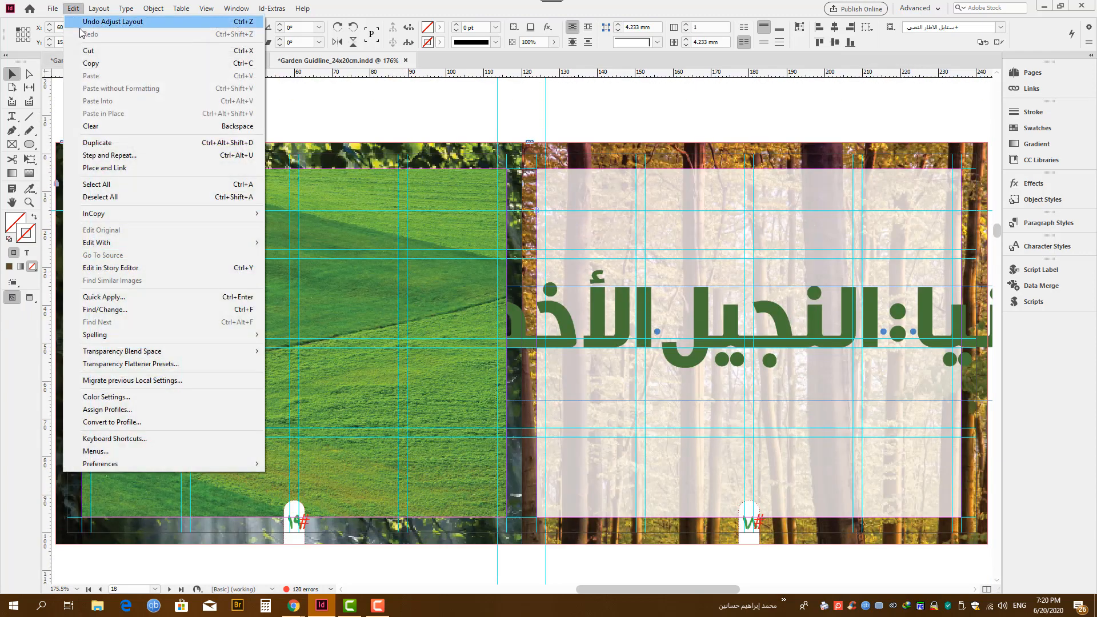
pyautogui.click(100, 21)
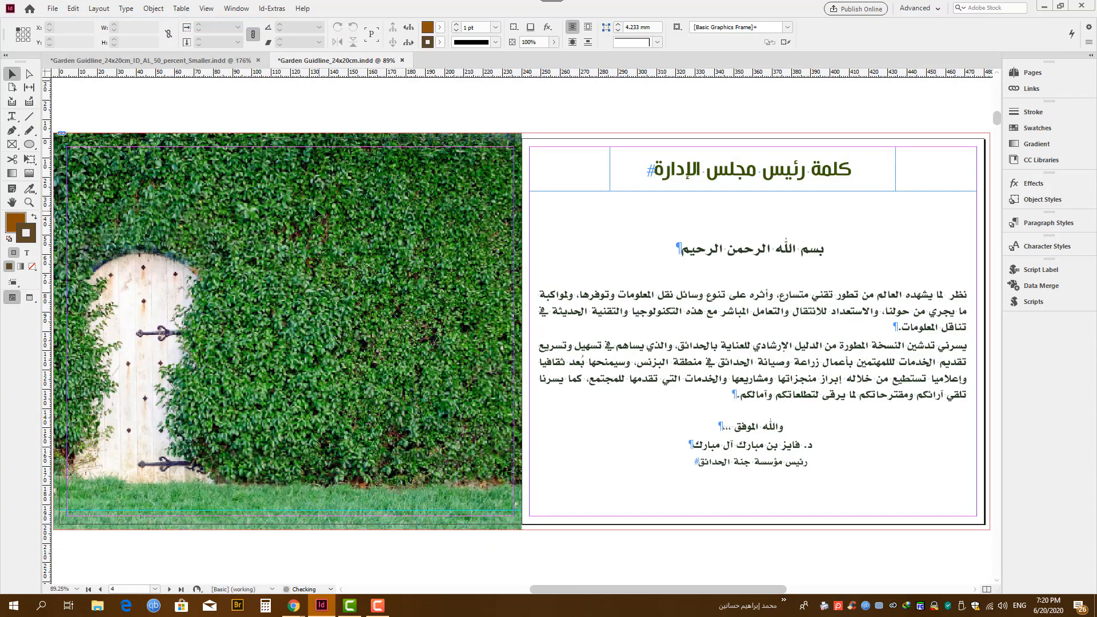
pyautogui.click(55, 8)
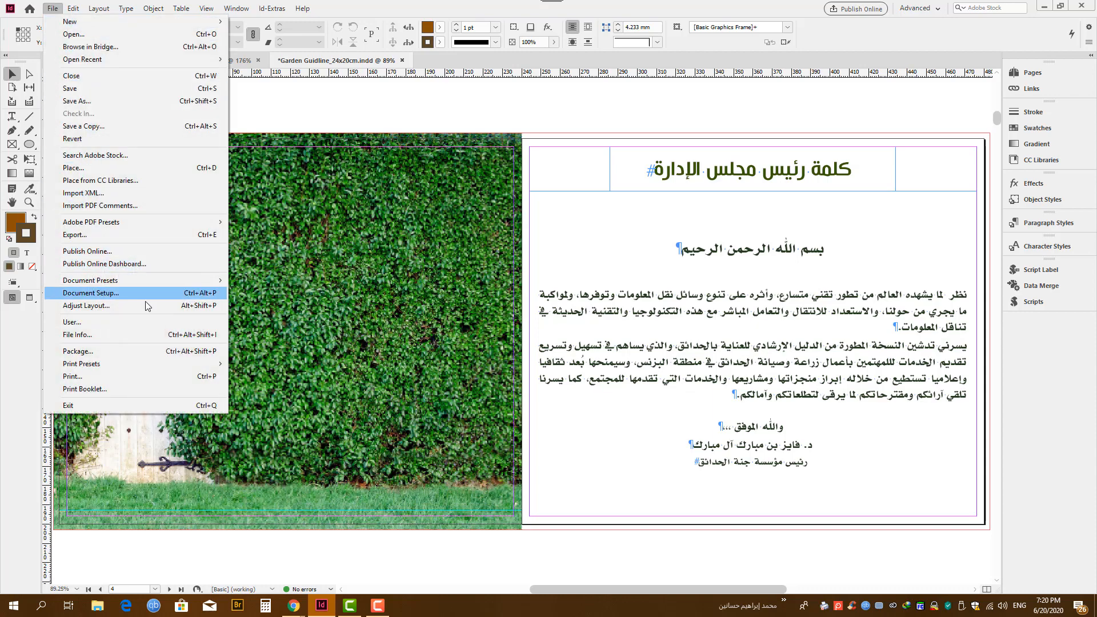
pyautogui.click(85, 306)
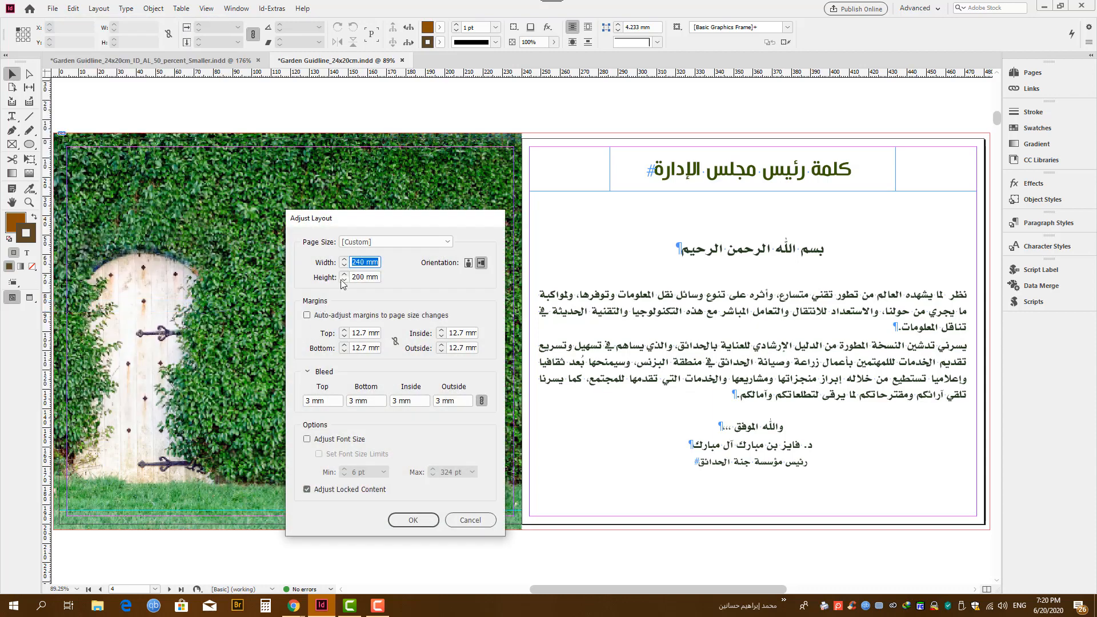
pyautogui.click(359, 262)
pyautogui.write('*.5')
pyautogui.press('Tab')
pyautogui.press('End')
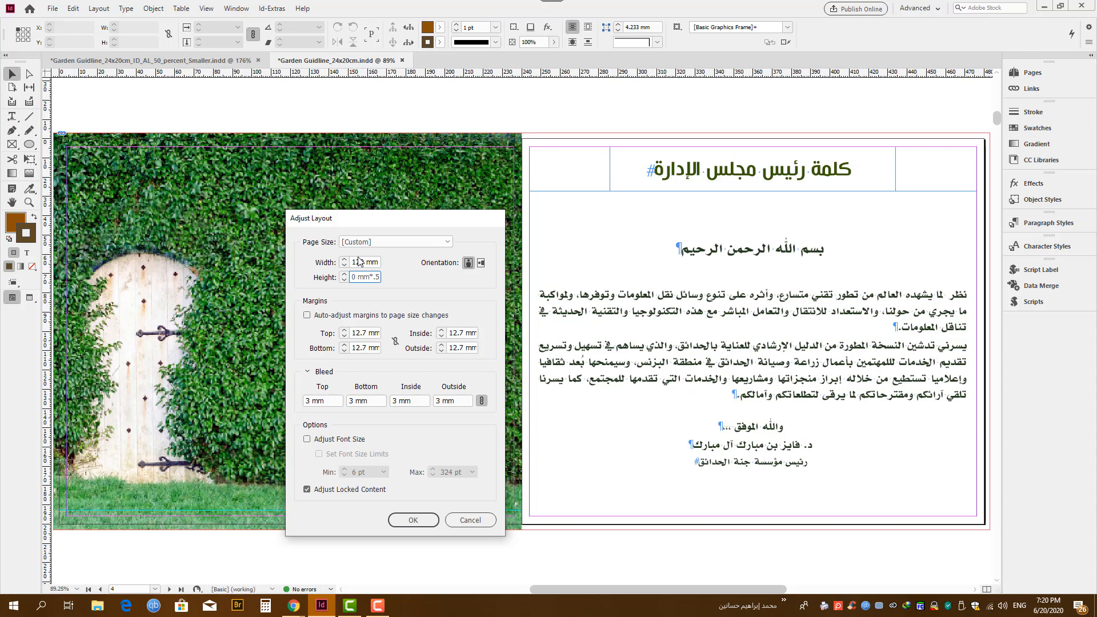
pyautogui.write('*.5')
pyautogui.press('Tab')
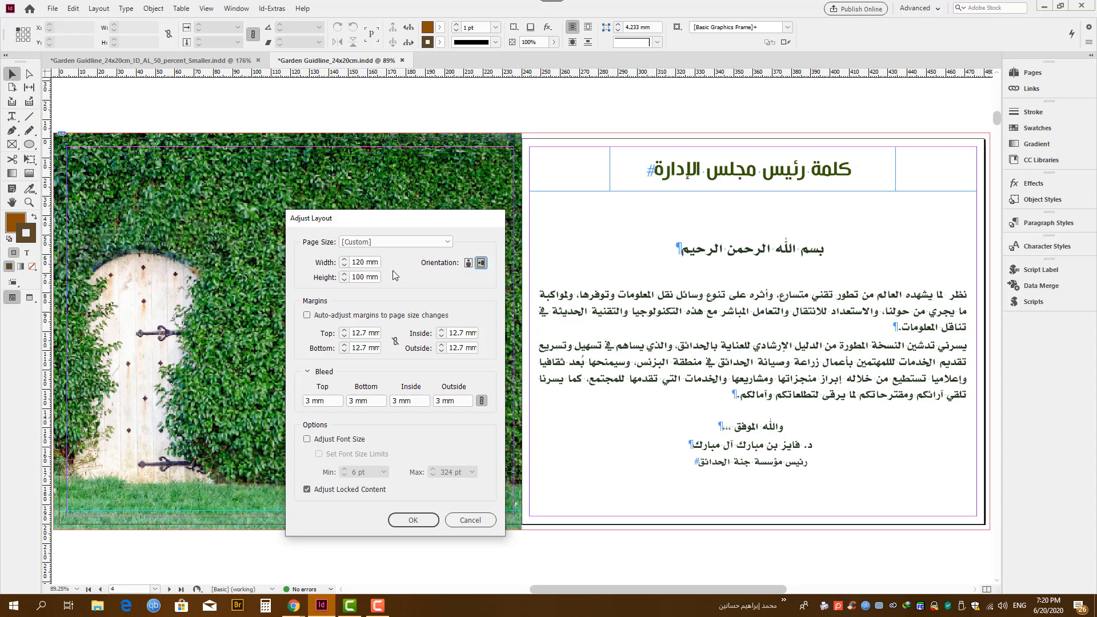
pyautogui.click(324, 443)
pyautogui.click(413, 520)
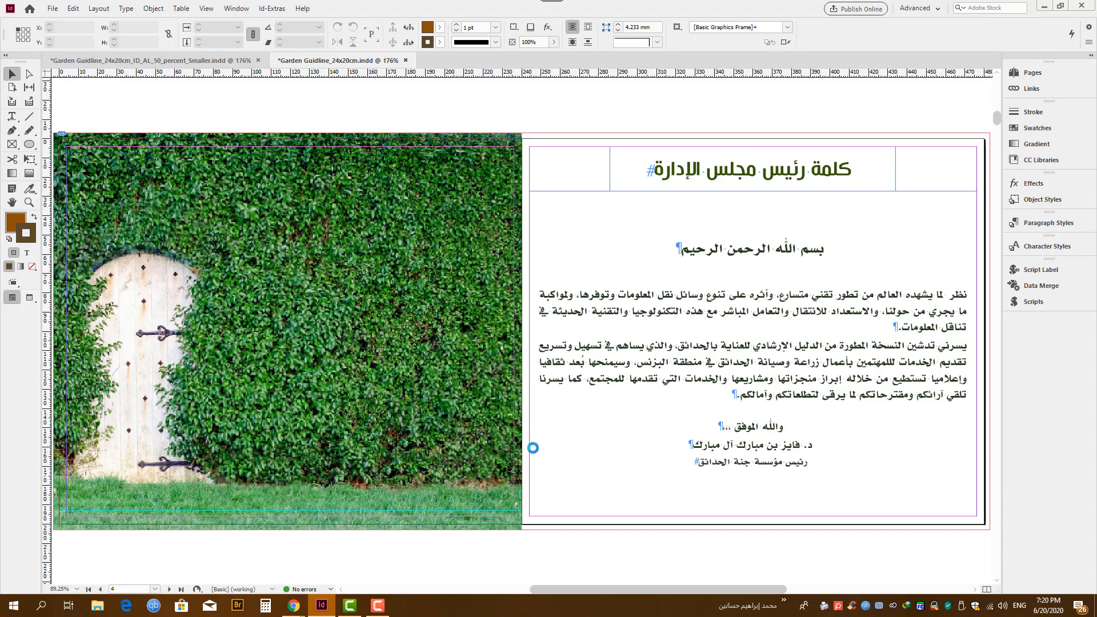
# Examine the text, images and table on the readjusted spreads through pages 16 and 17.
pyautogui.scroll(-20, 516, 426)
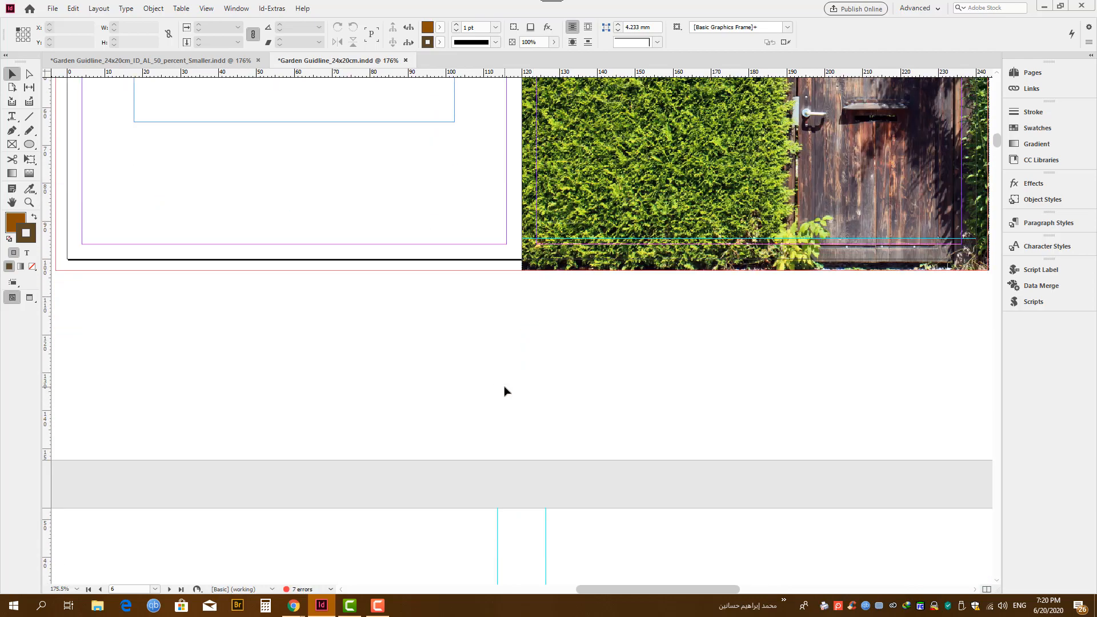
pyautogui.scroll(-4, 503, 387)
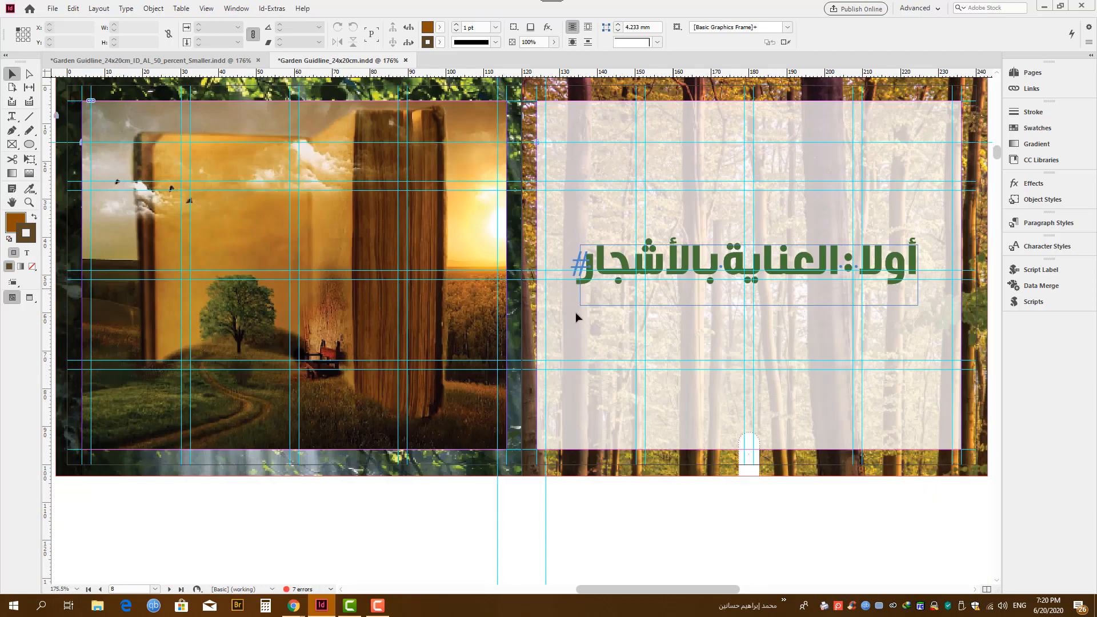
pyautogui.scroll(-14, 575, 312)
pyautogui.scroll(-5, 451, 344)
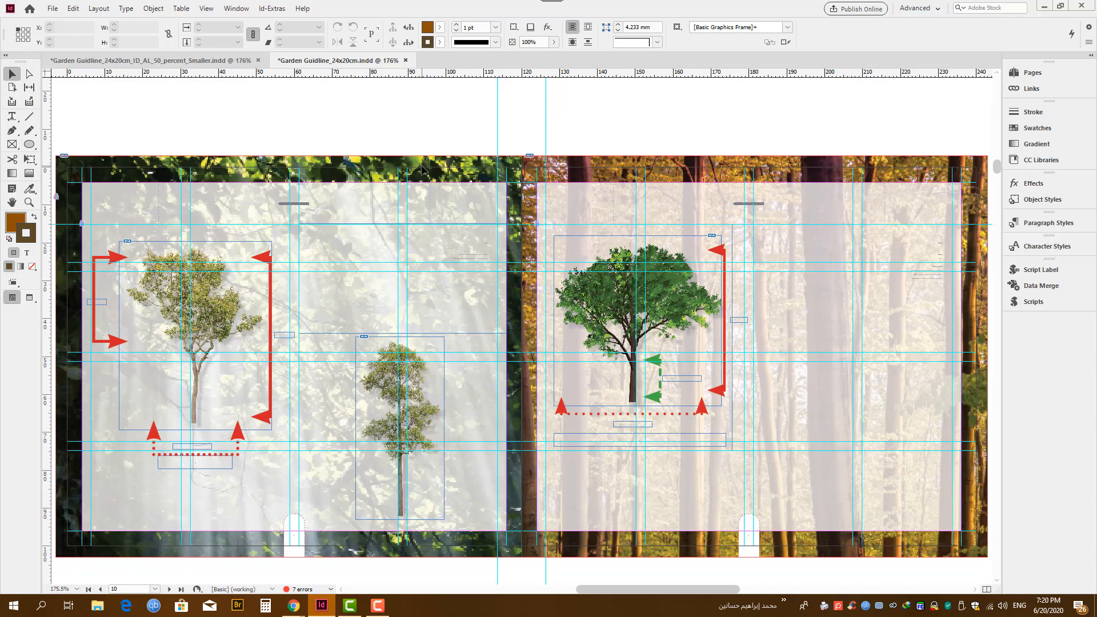
pyautogui.scroll(-3, 457, 257)
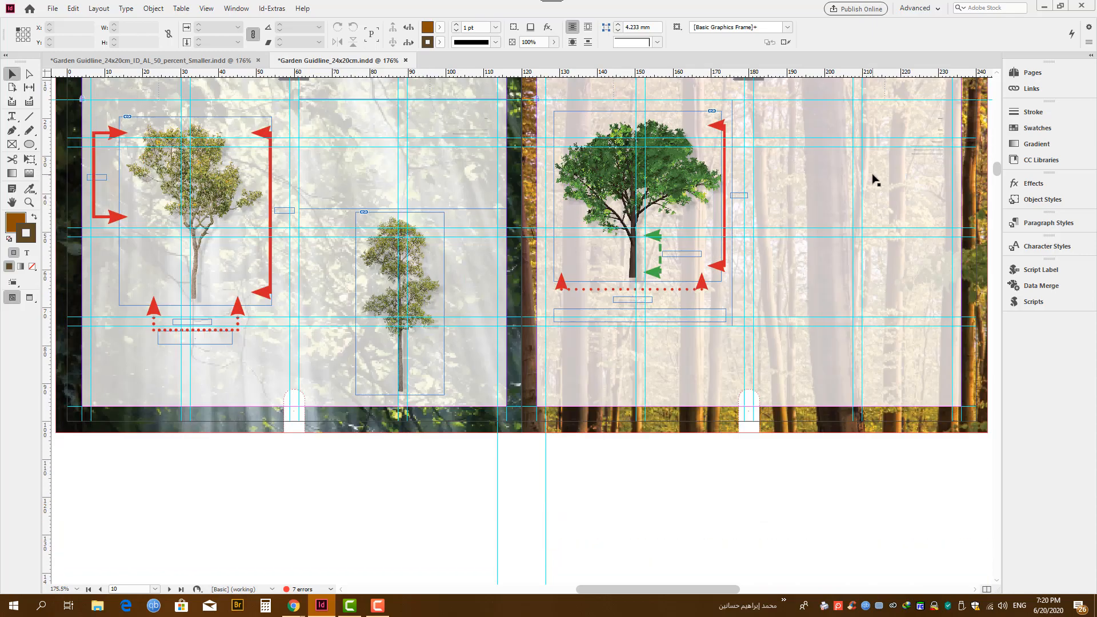
pyautogui.scroll(-20, 435, 206)
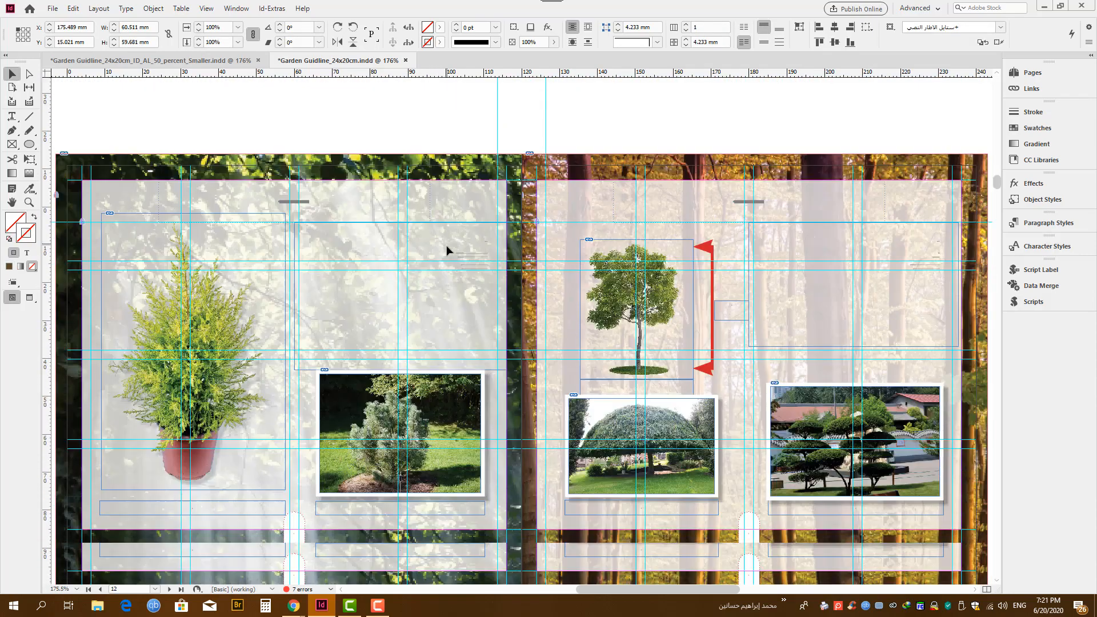
pyautogui.scroll(-20, 447, 252)
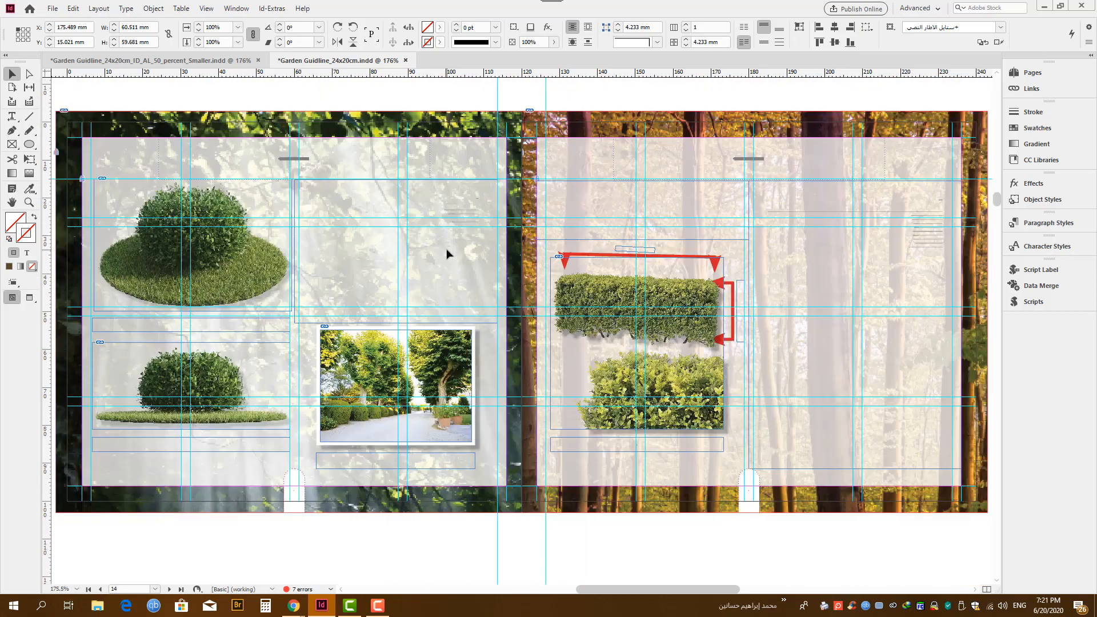
pyautogui.scroll(-9, 487, 257)
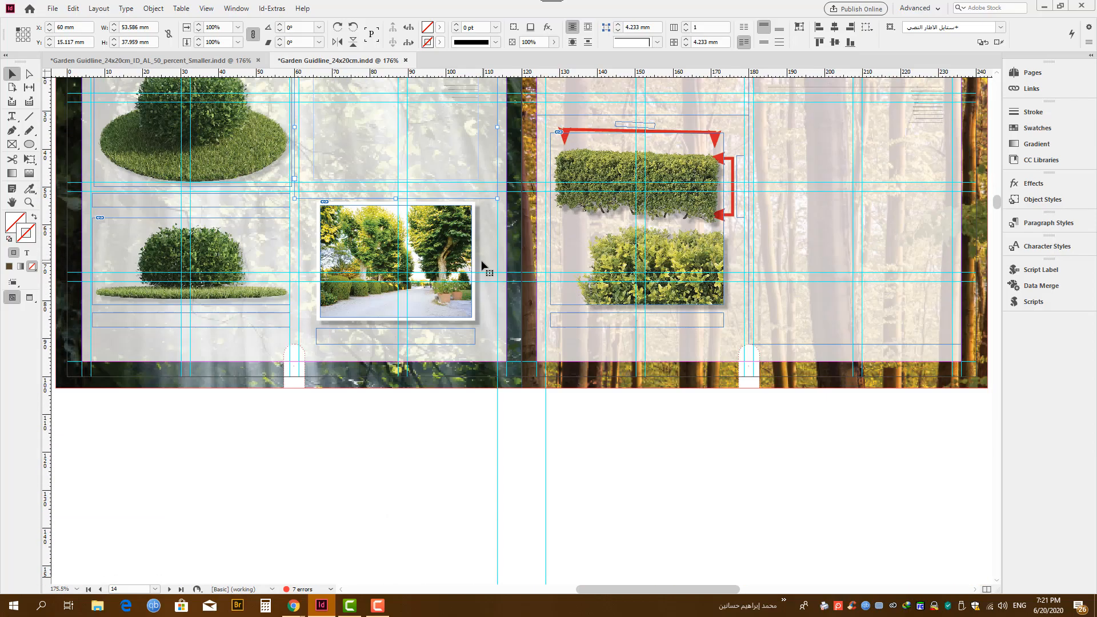
pyautogui.scroll(-11, 478, 273)
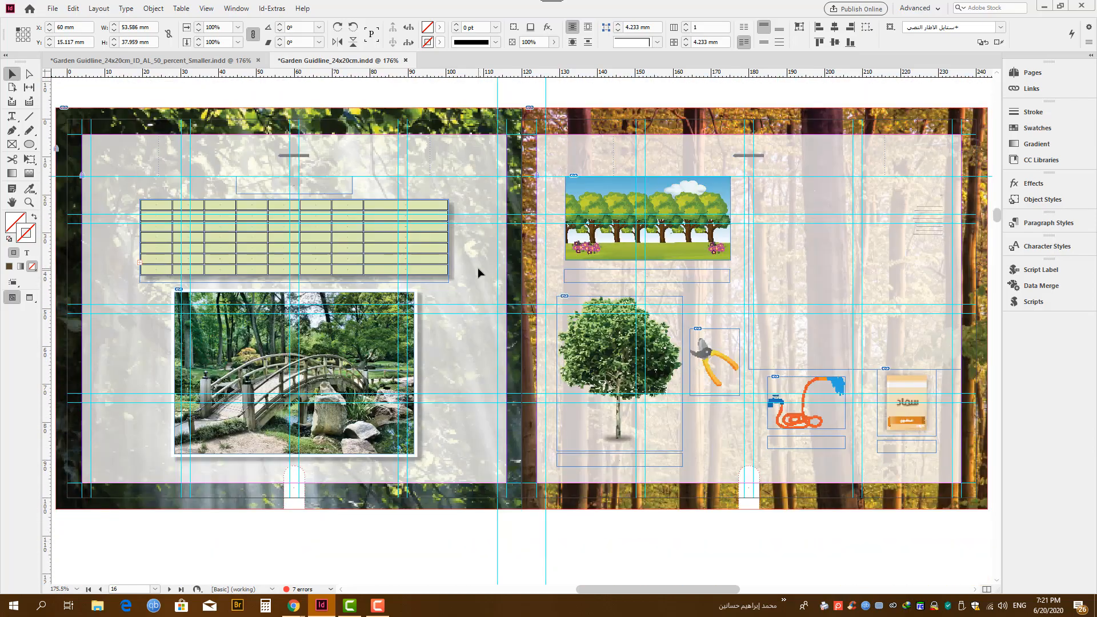
# Save the adjusted document under the new name Garden Guidline_24x20cm_ID_Adjust Layout_50_percent_Smaller in the same folder.
pyautogui.click(52, 8)
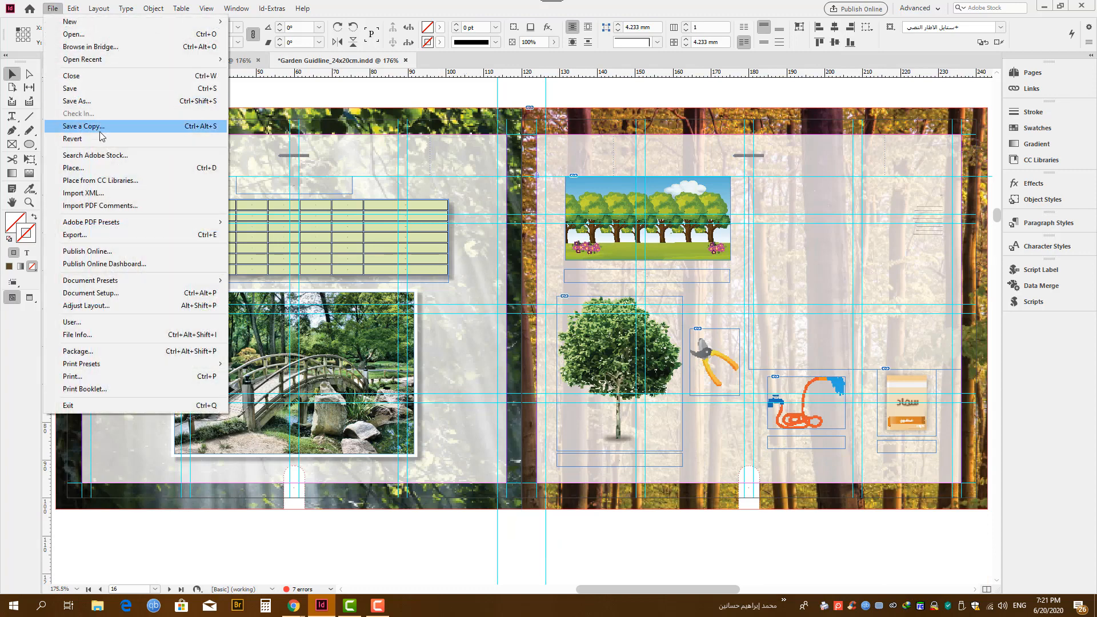
pyautogui.click(101, 107)
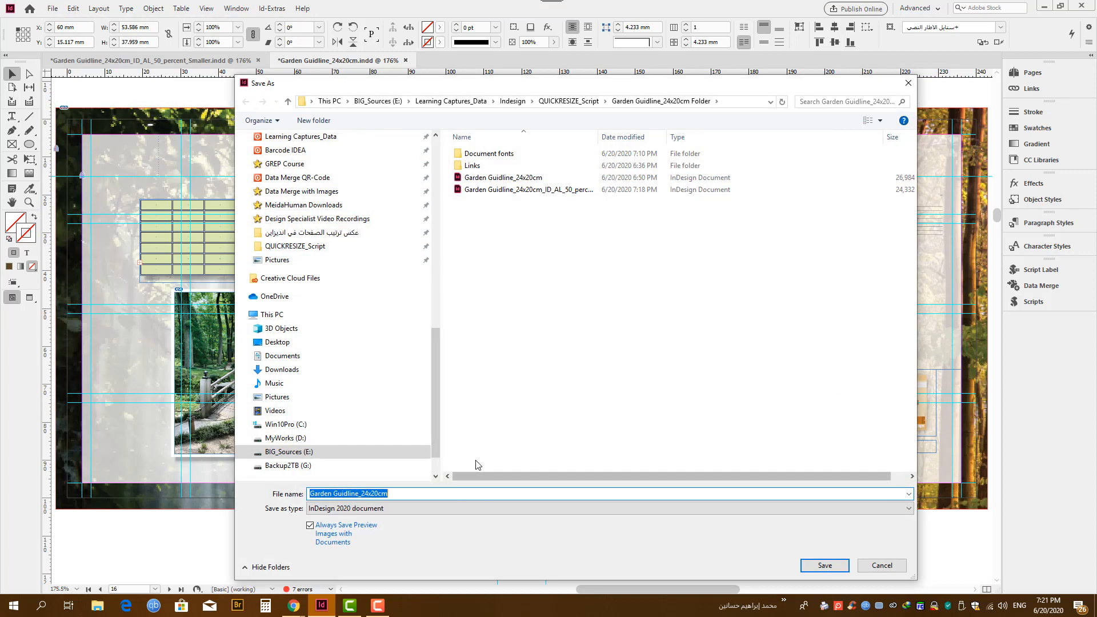
pyautogui.moveTo(599, 137); pyautogui.dragTo(726, 137)
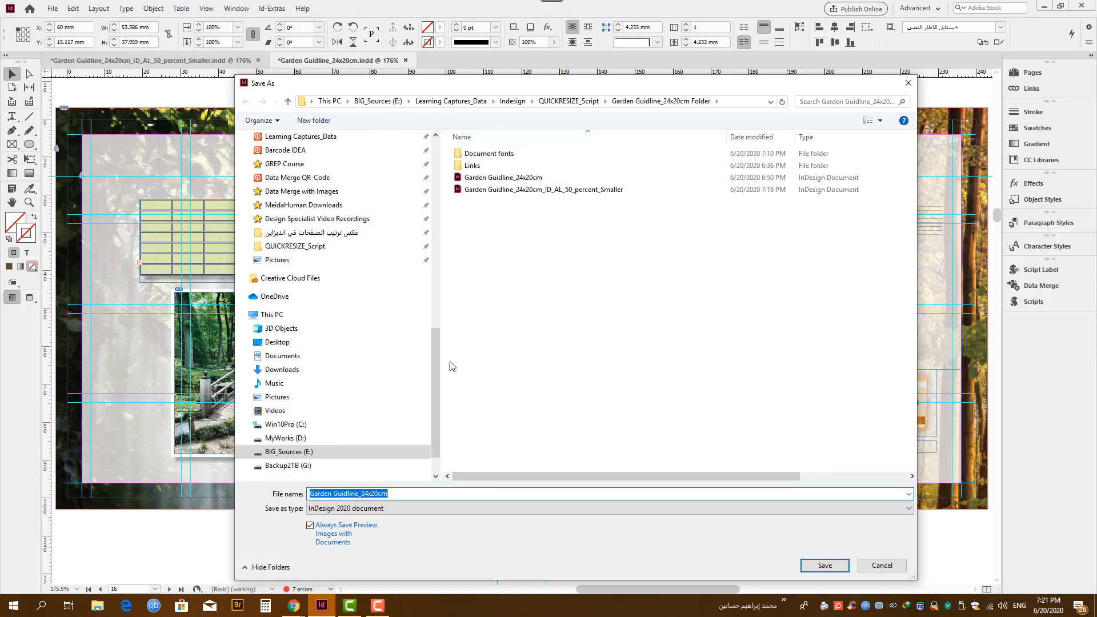
pyautogui.click(414, 494)
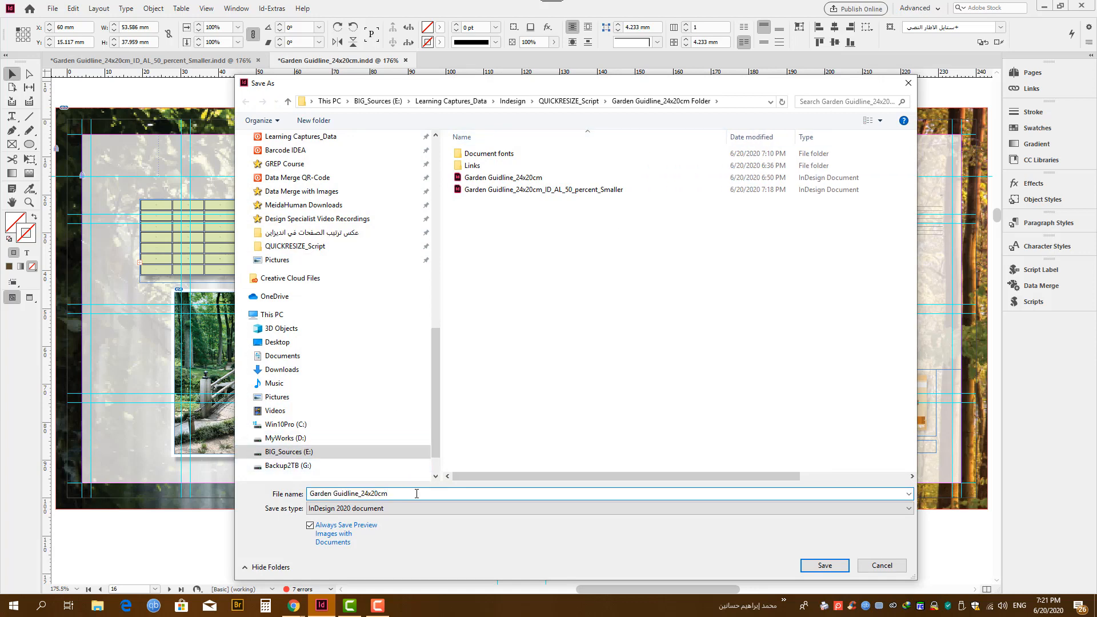
pyautogui.write('_ID_A')
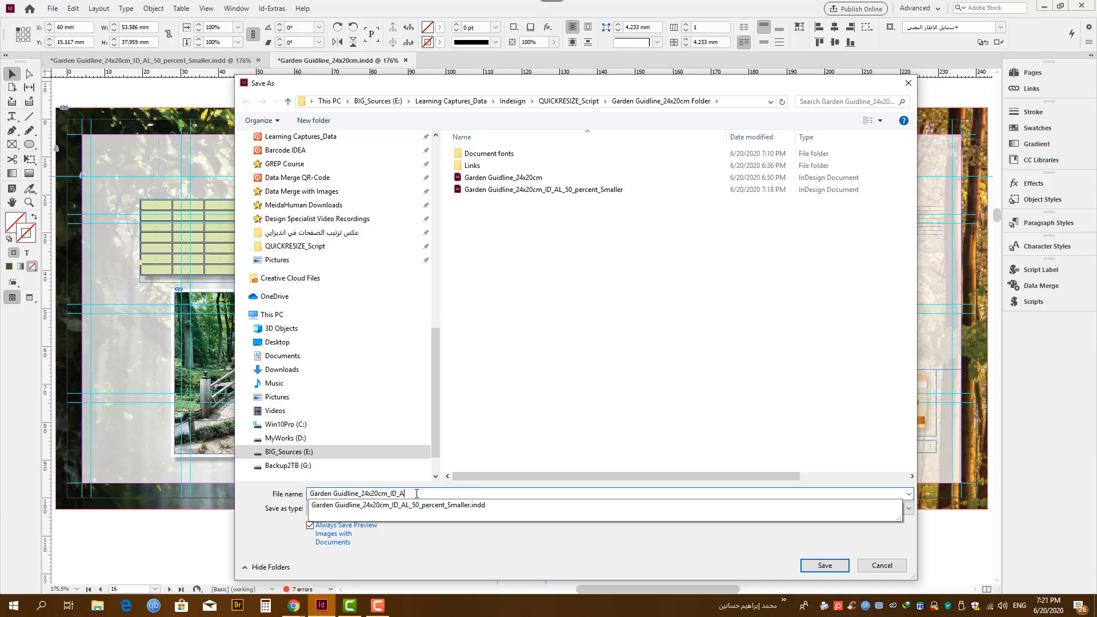
pyautogui.write('djust Lay')
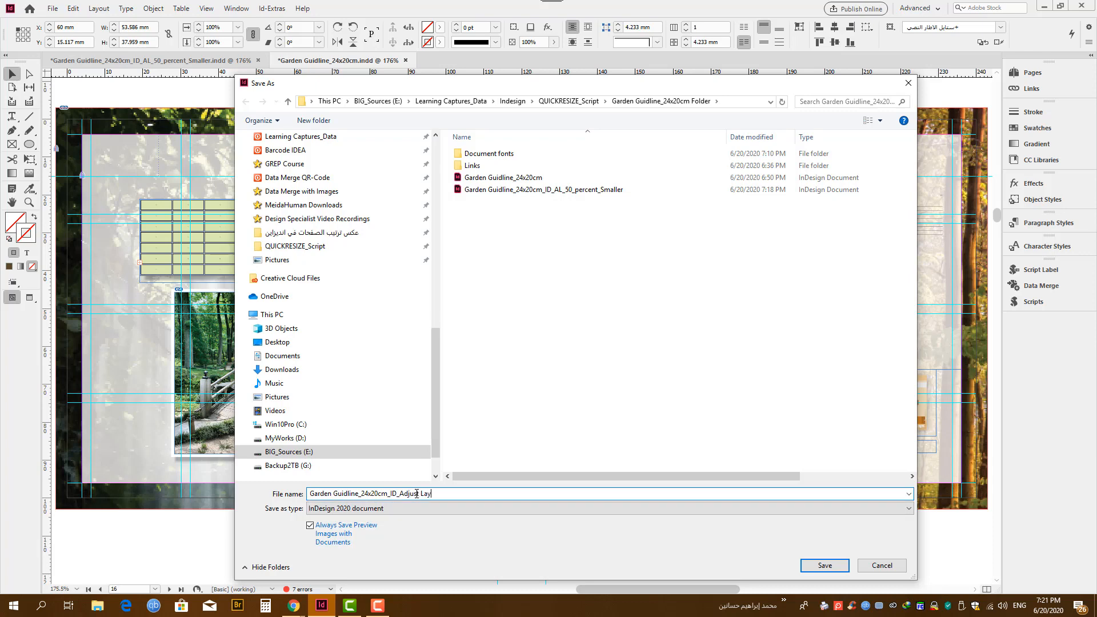
pyautogui.write('out_50')
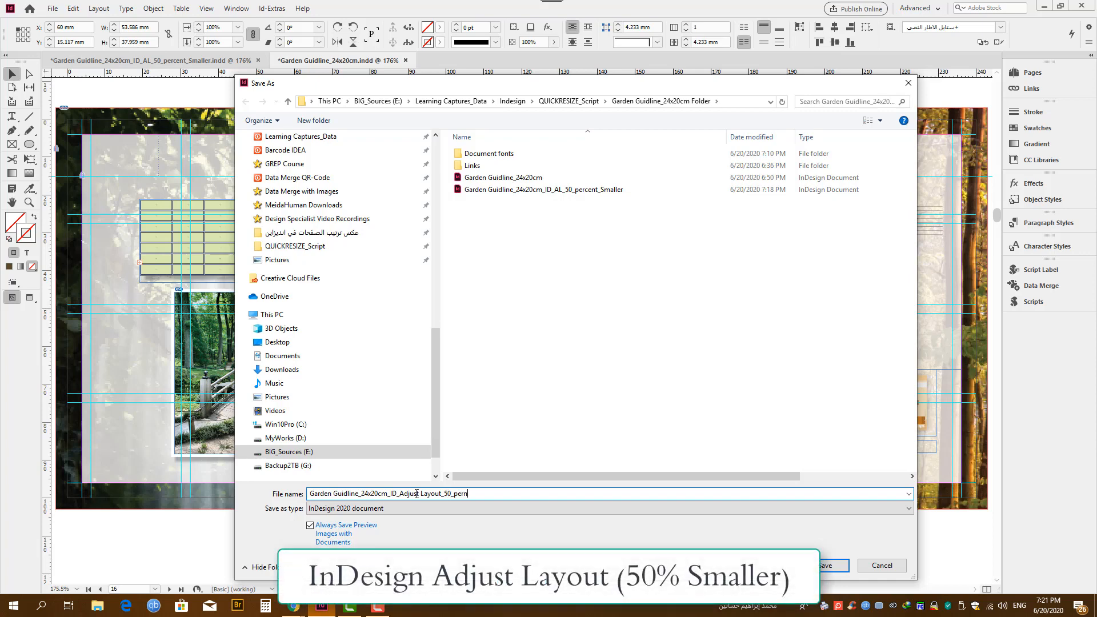
pyautogui.write('_percent_Smaller')
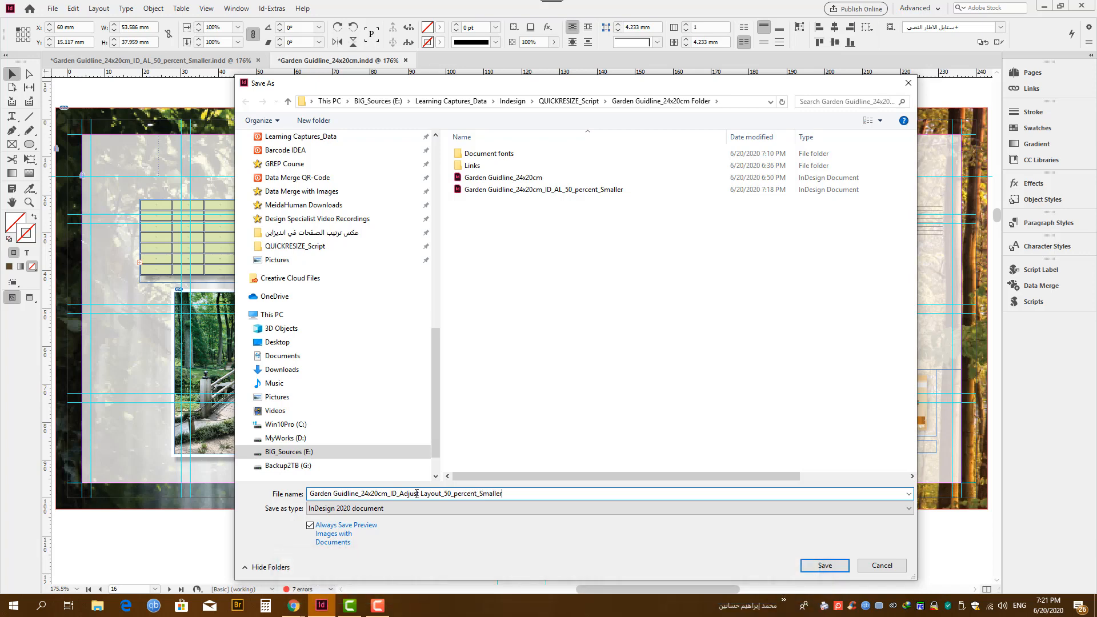
pyautogui.press('Return')
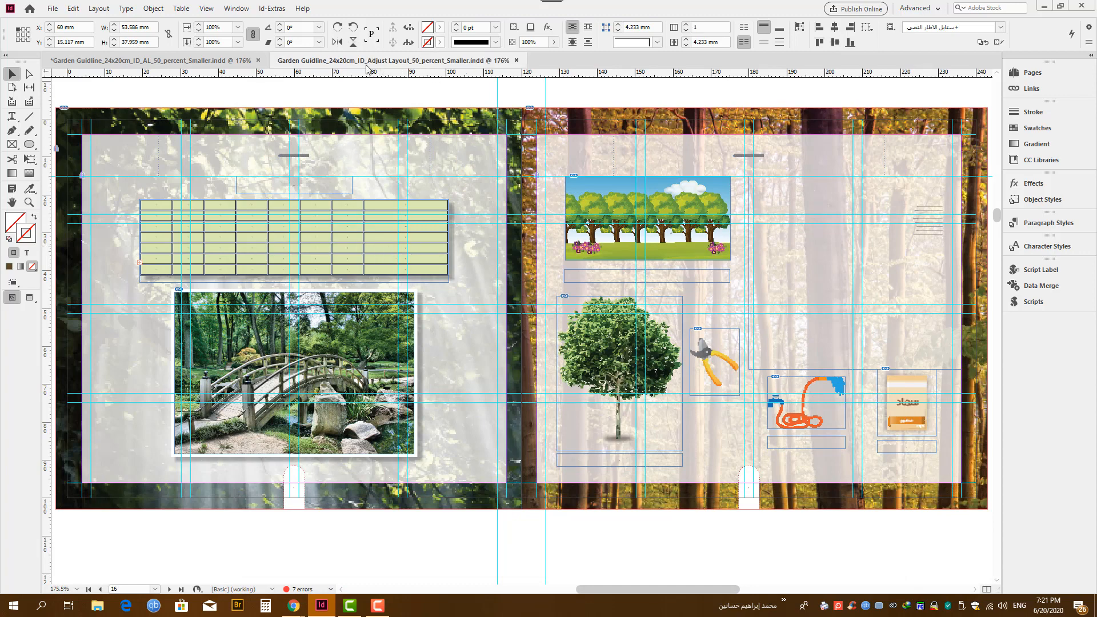
# Compare the alternate layout document with the Adjust Layout version, finishing on the Adjust Layout version.
pyautogui.click(200, 63)
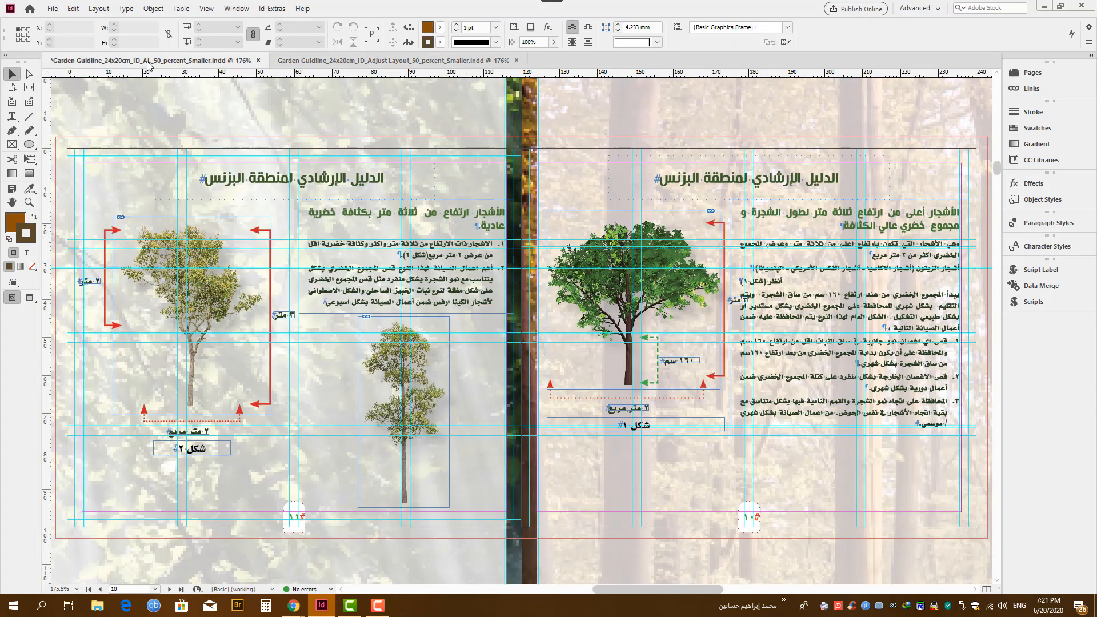
pyautogui.click(402, 61)
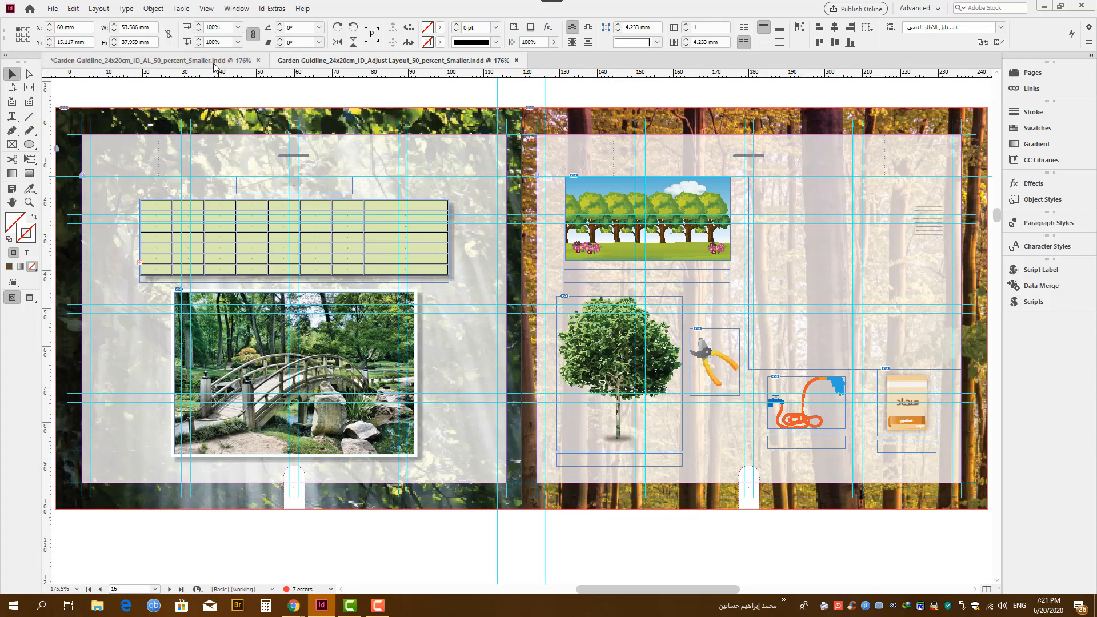
pyautogui.click(171, 61)
pyautogui.click(335, 61)
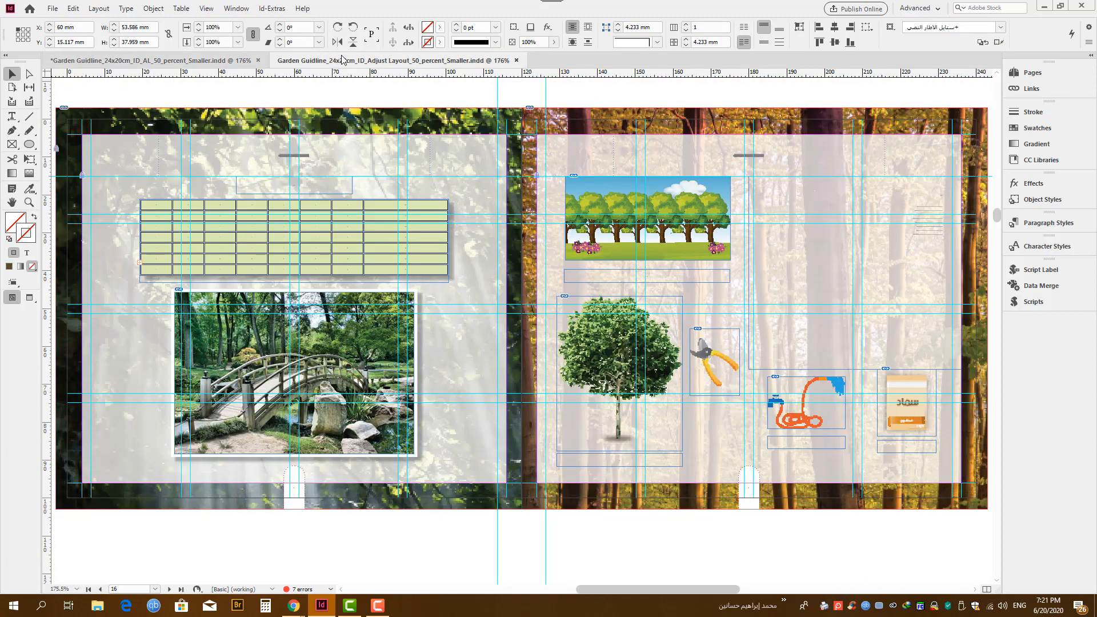
# Open the recent original document Garden Guidline_24x20cm.indd and page through its spreads as far as page 8.
pyautogui.click(52, 10)
pyautogui.moveTo(192, 62)
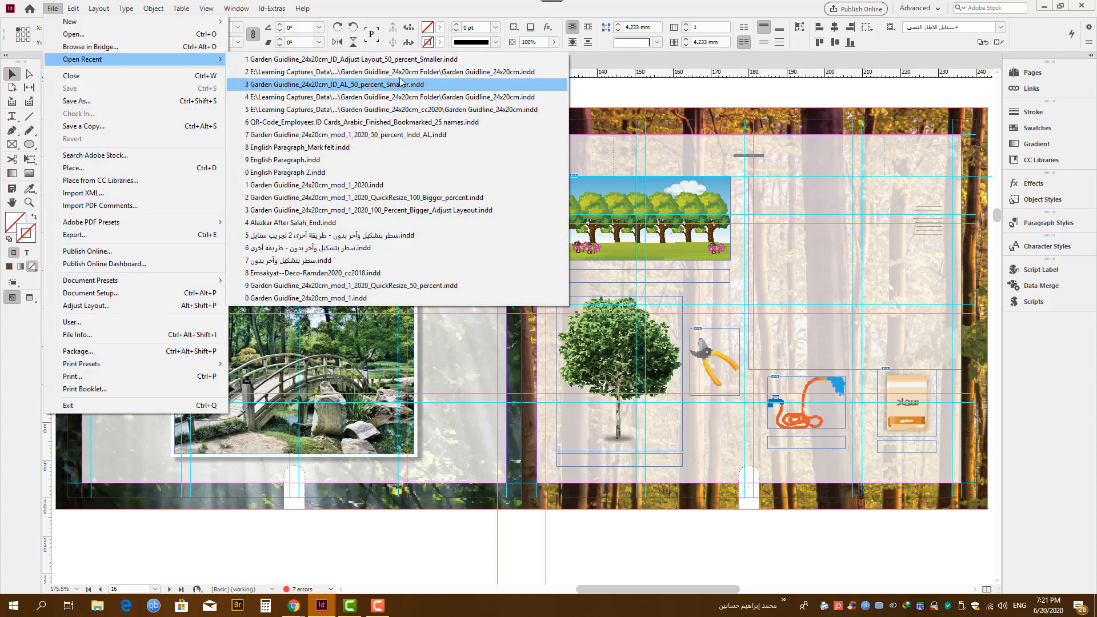
pyautogui.click(485, 72)
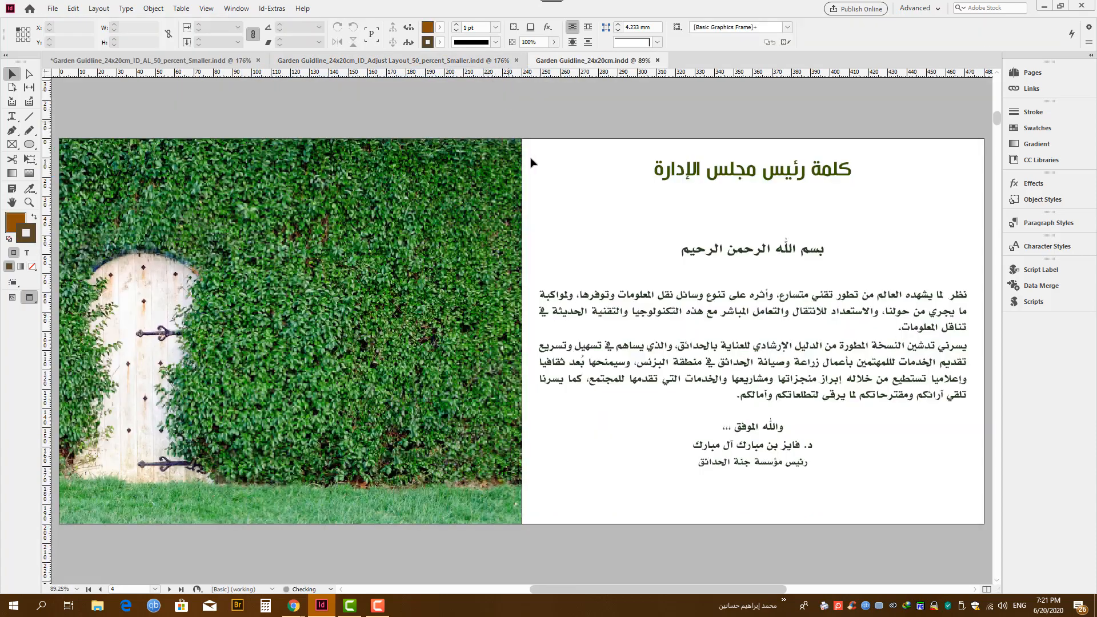
pyautogui.scroll(-10, 528, 205)
pyautogui.scroll(-10, 528, 206)
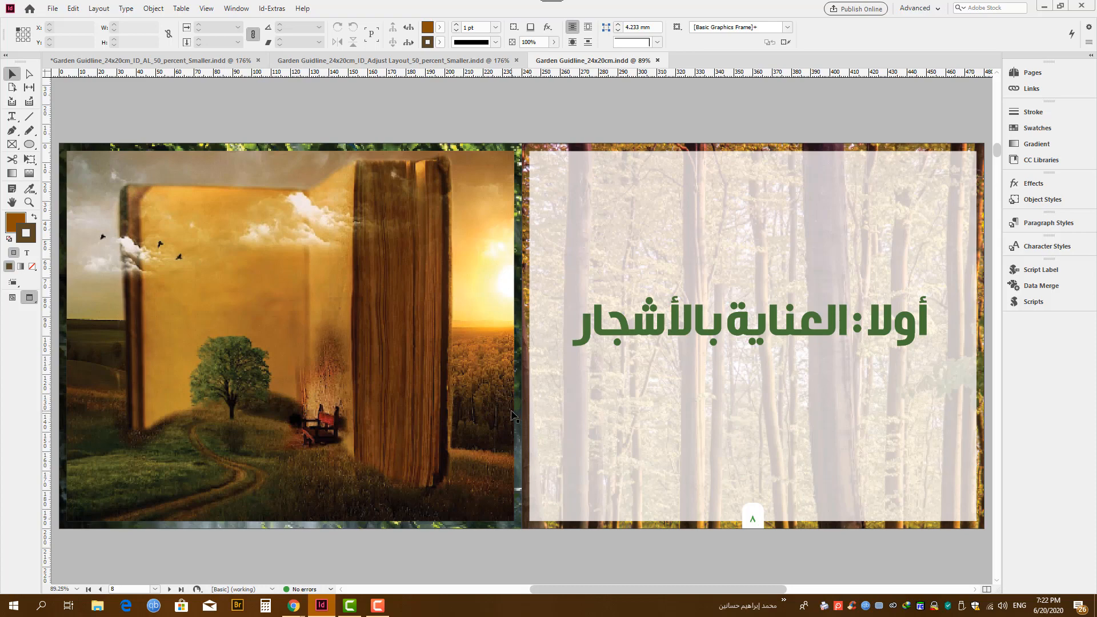
# Switch to the QuickResize product page in Chrome, read its description and expand the Buy Now details.
pyautogui.moveTo(293, 606)
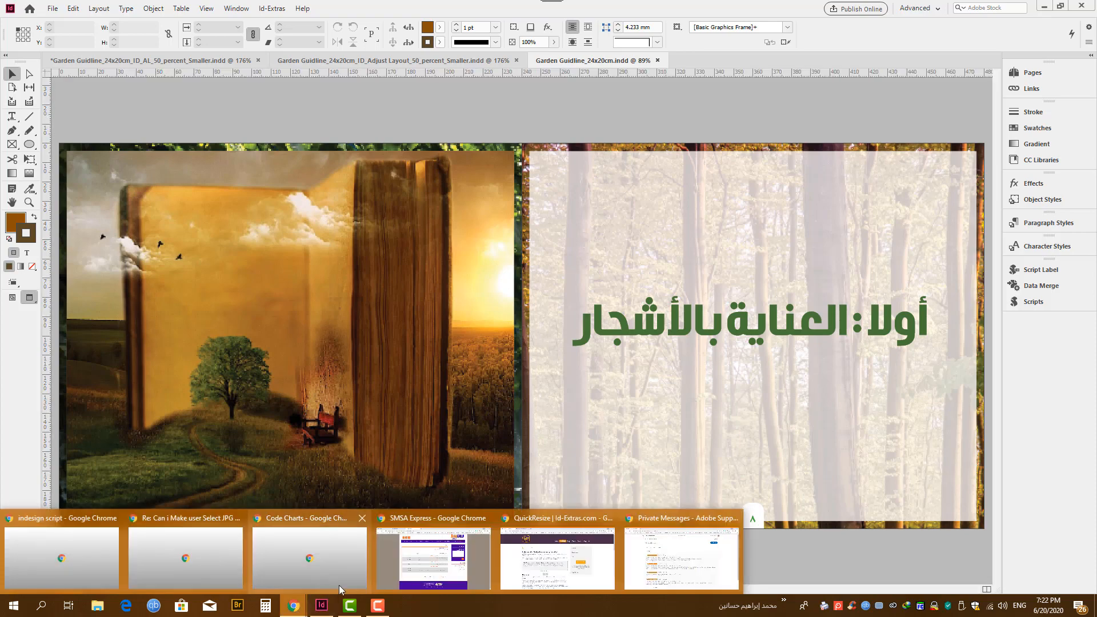
pyautogui.click(520, 564)
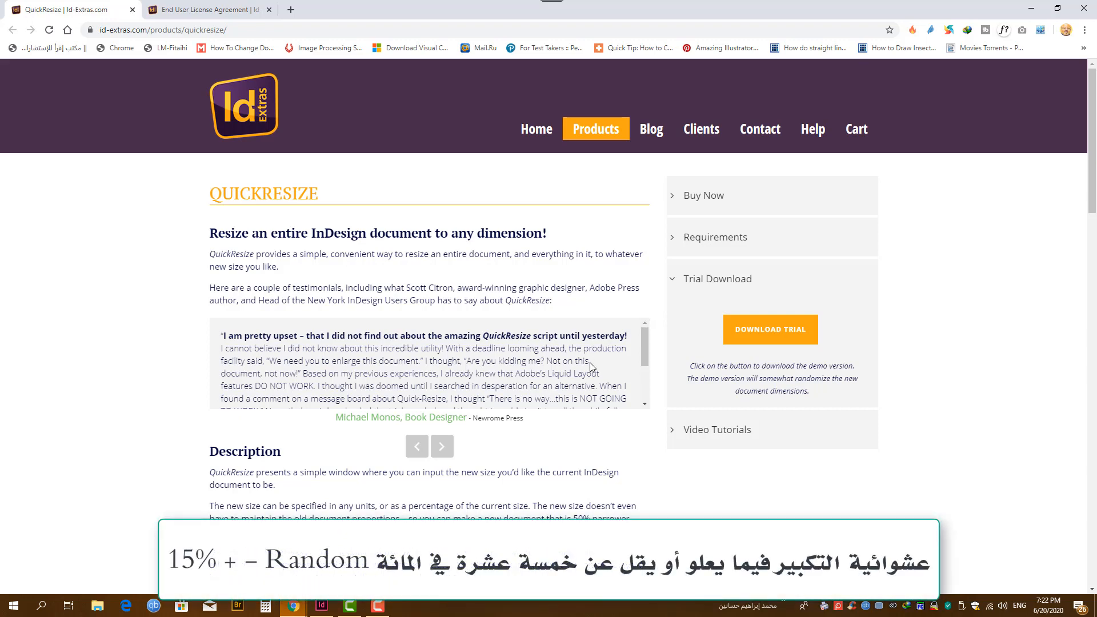
pyautogui.scroll(-10, 592, 368)
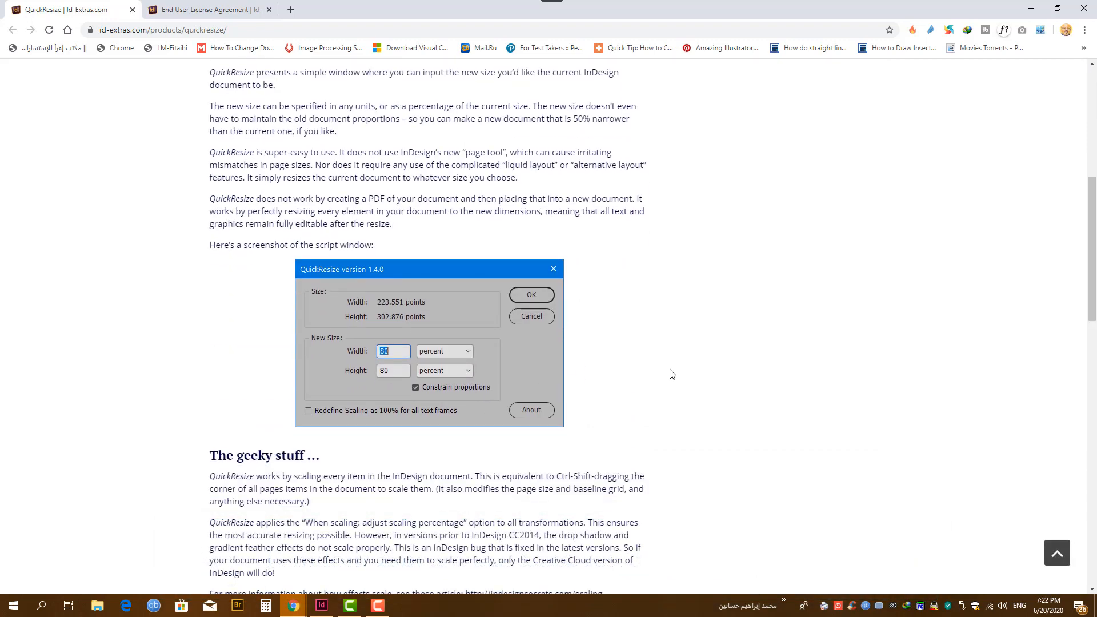
pyautogui.scroll(3, 672, 374)
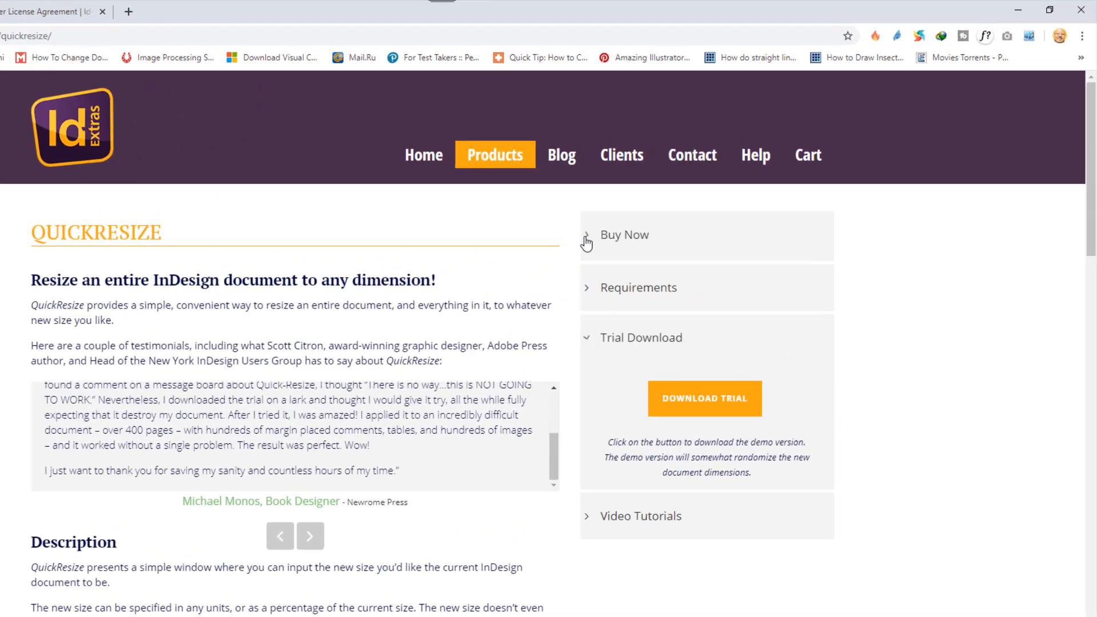
pyautogui.click(679, 197)
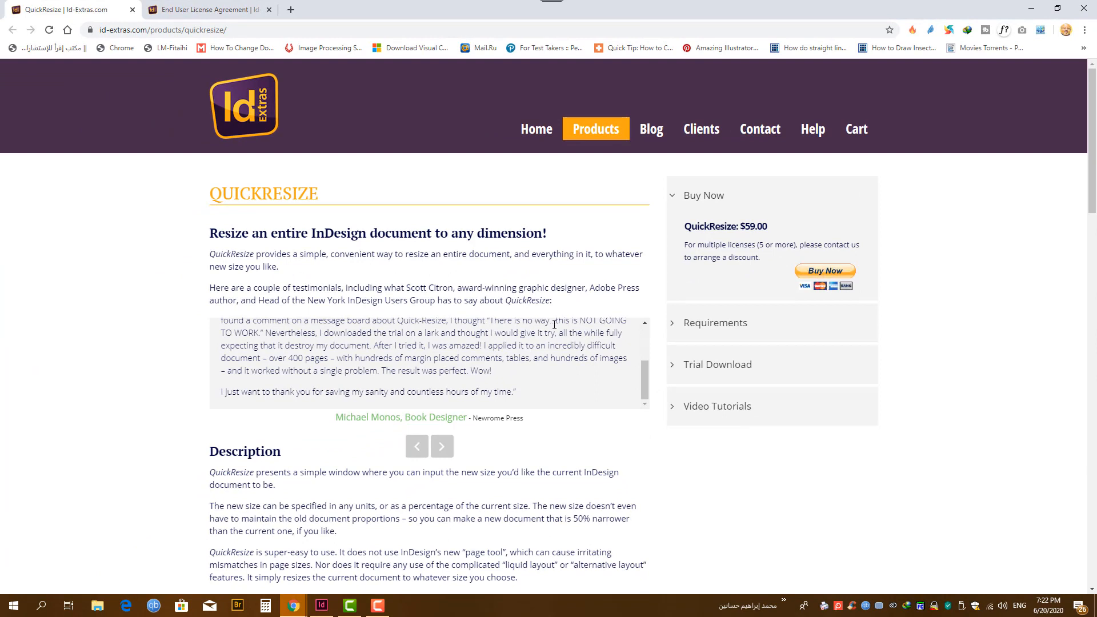
# In File Explorer, copy the QuickResize1.4.1.Trial script from the QuickResizeTrial folder inside QUICKRESIZE_Script > QuickResize Demo.
pyautogui.press('super+e')
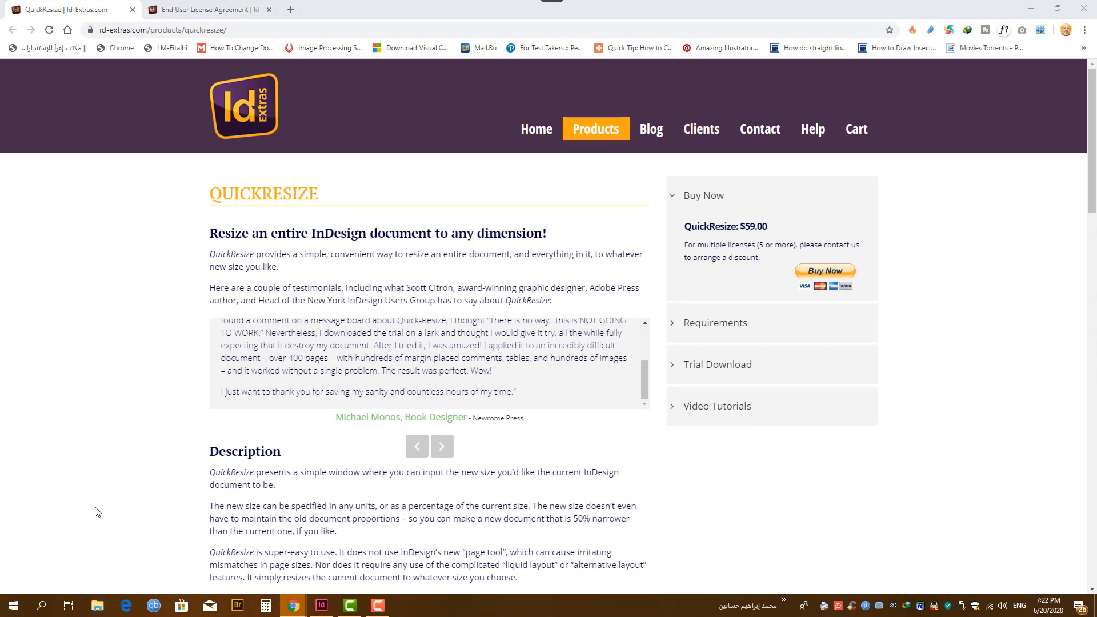
pyautogui.scroll(-6, 105, 457)
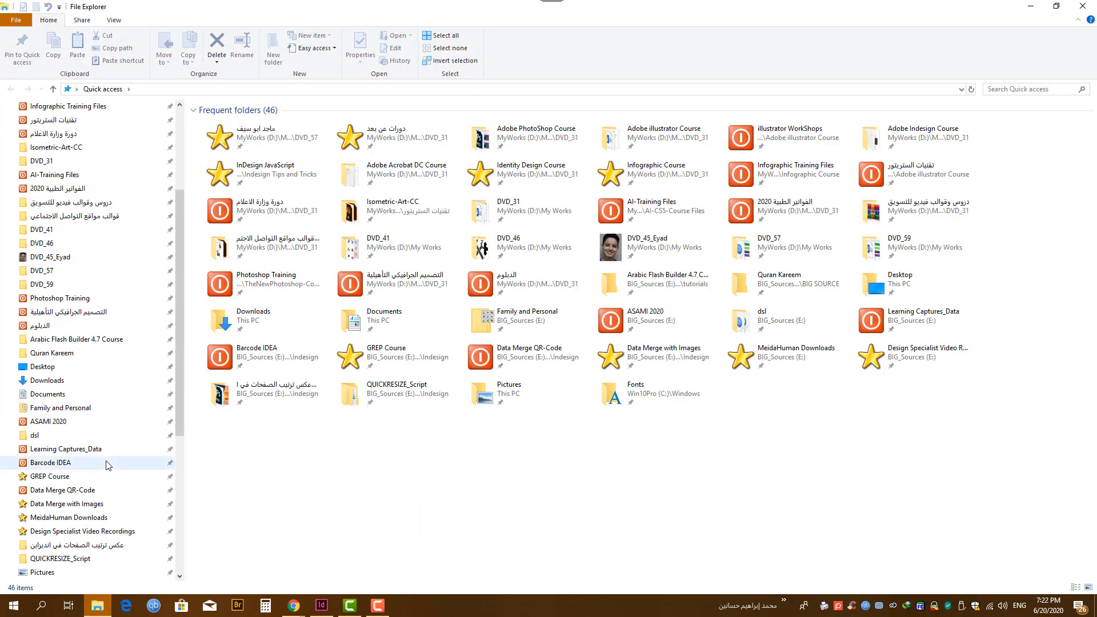
pyautogui.click(60, 476)
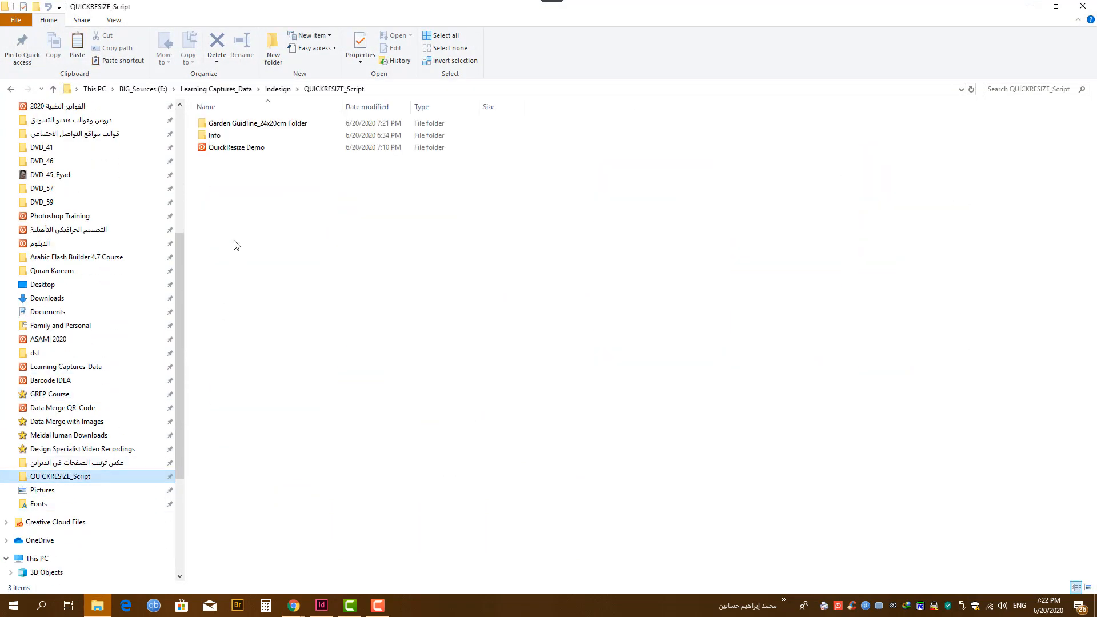
pyautogui.click(248, 150)
pyautogui.doubleClick(248, 152)
pyautogui.doubleClick(228, 137)
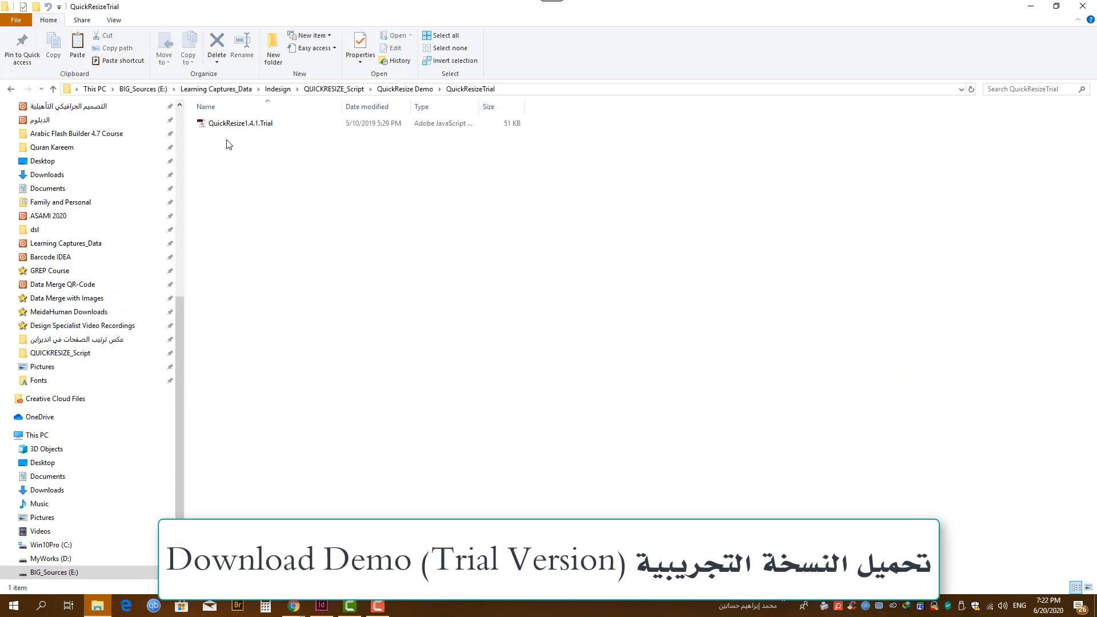
pyautogui.rightClick(227, 128)
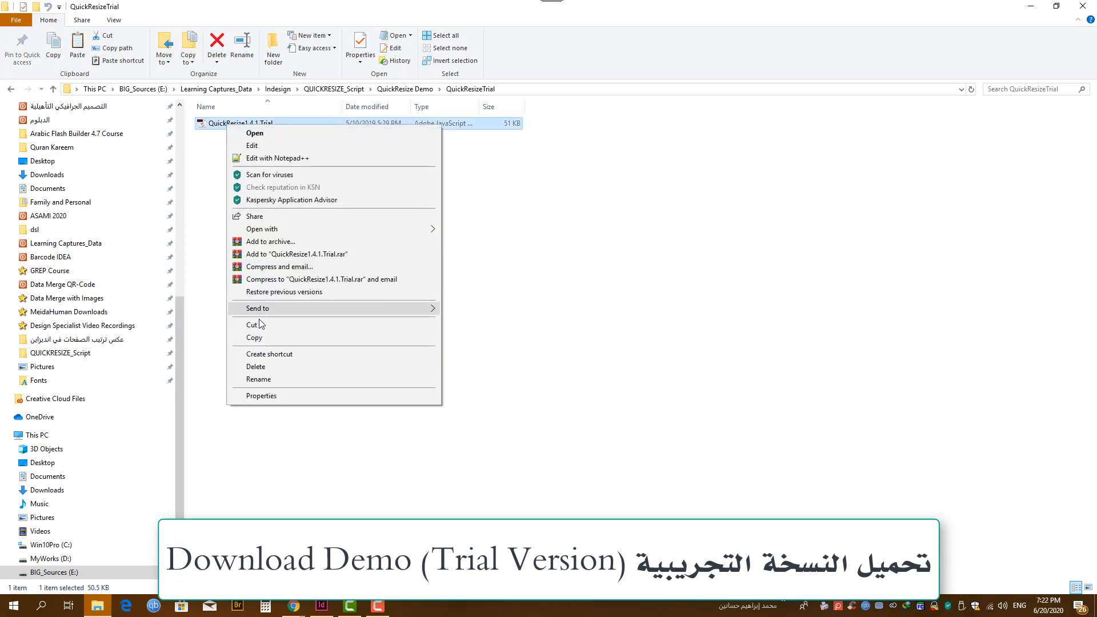
pyautogui.click(251, 338)
# Switch back to InDesign, show the Scripts panel and reveal the User scripts folder in Explorer.
pyautogui.click(321, 605)
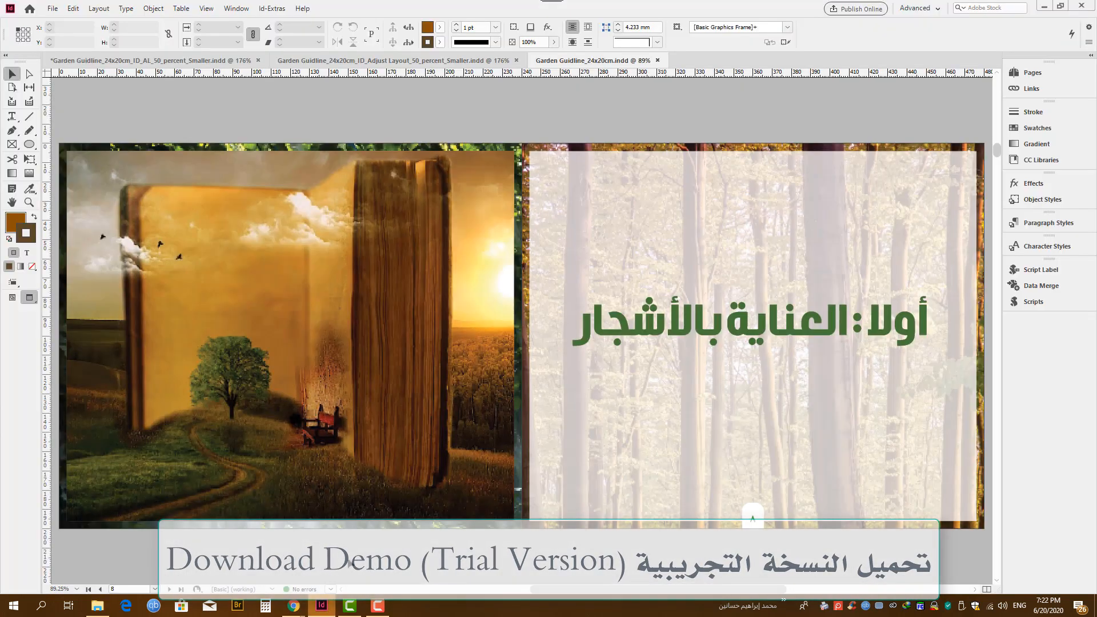
pyautogui.click(235, 8)
pyautogui.moveTo(469, 327)
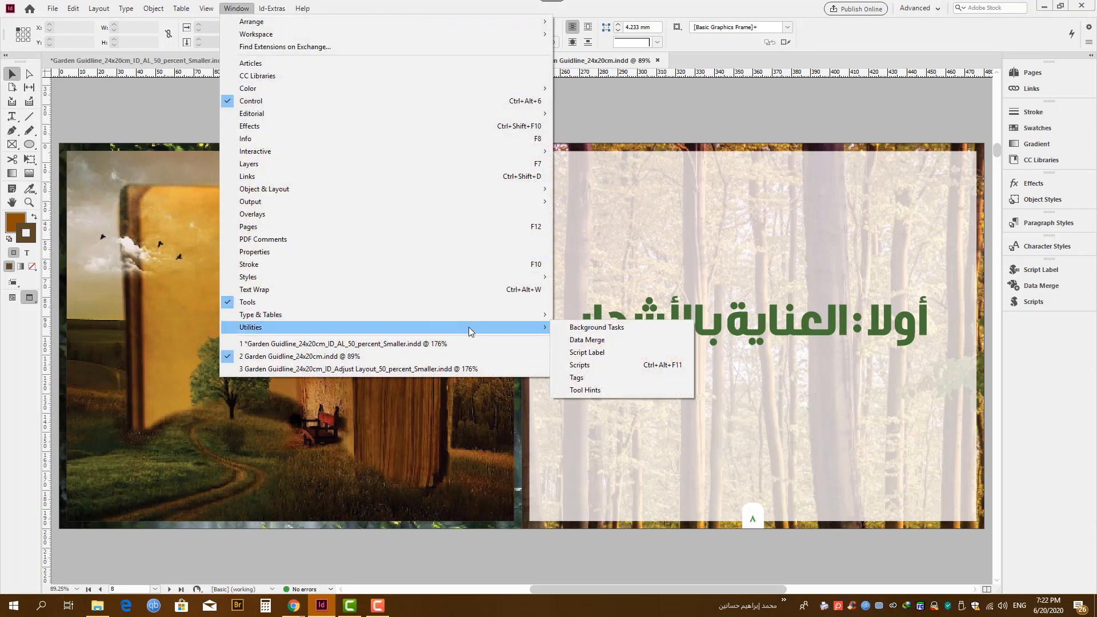
pyautogui.click(609, 365)
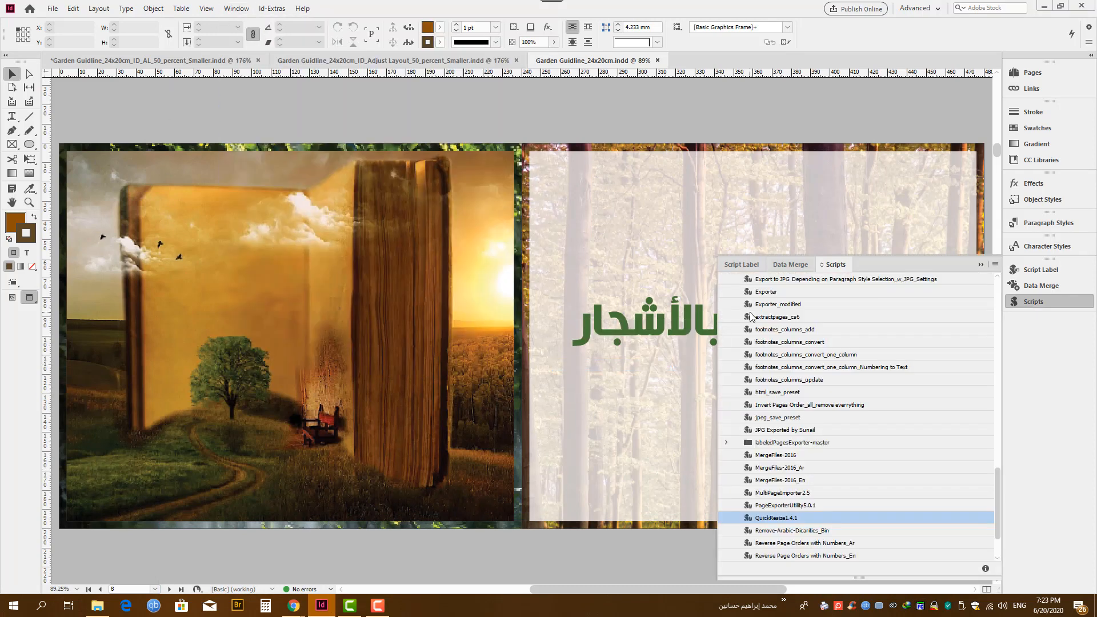
pyautogui.scroll(8, 832, 361)
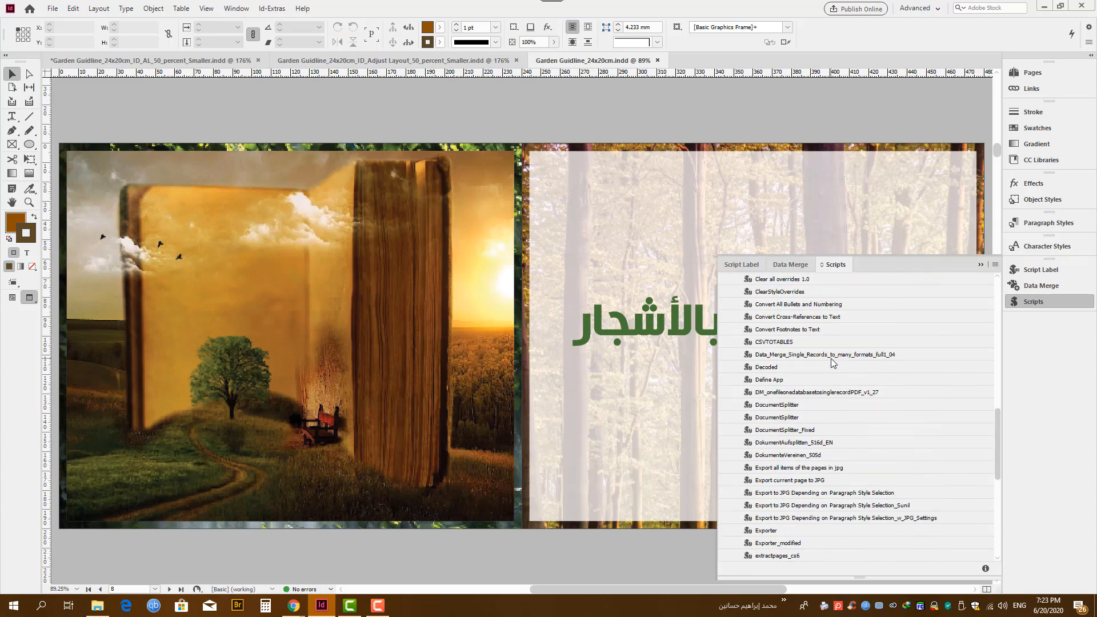
pyautogui.scroll(1, 830, 362)
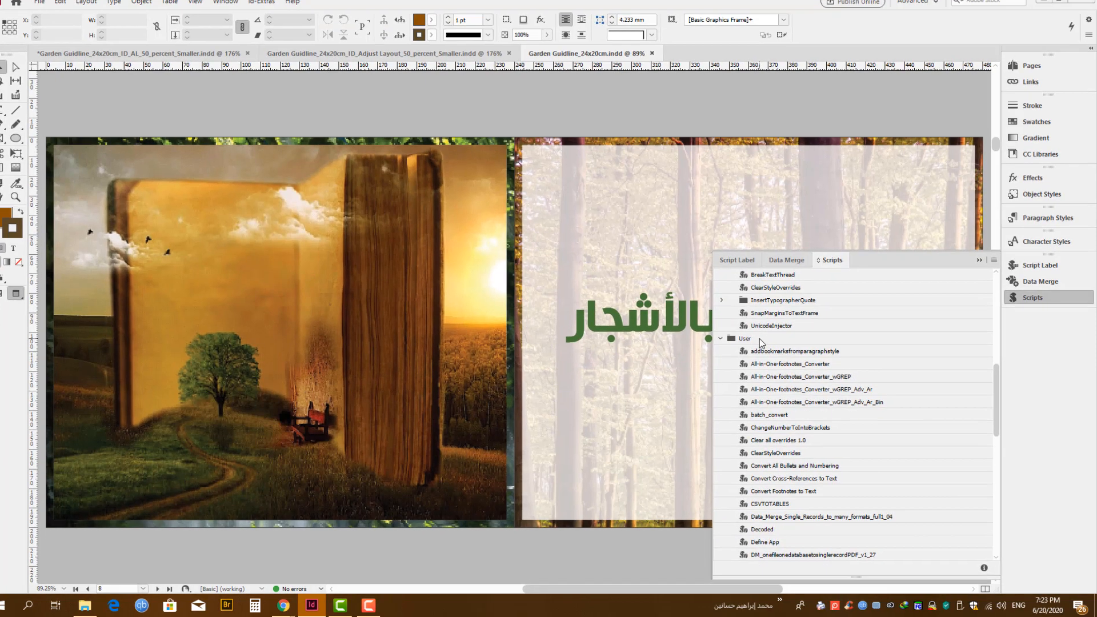
pyautogui.rightClick(764, 343)
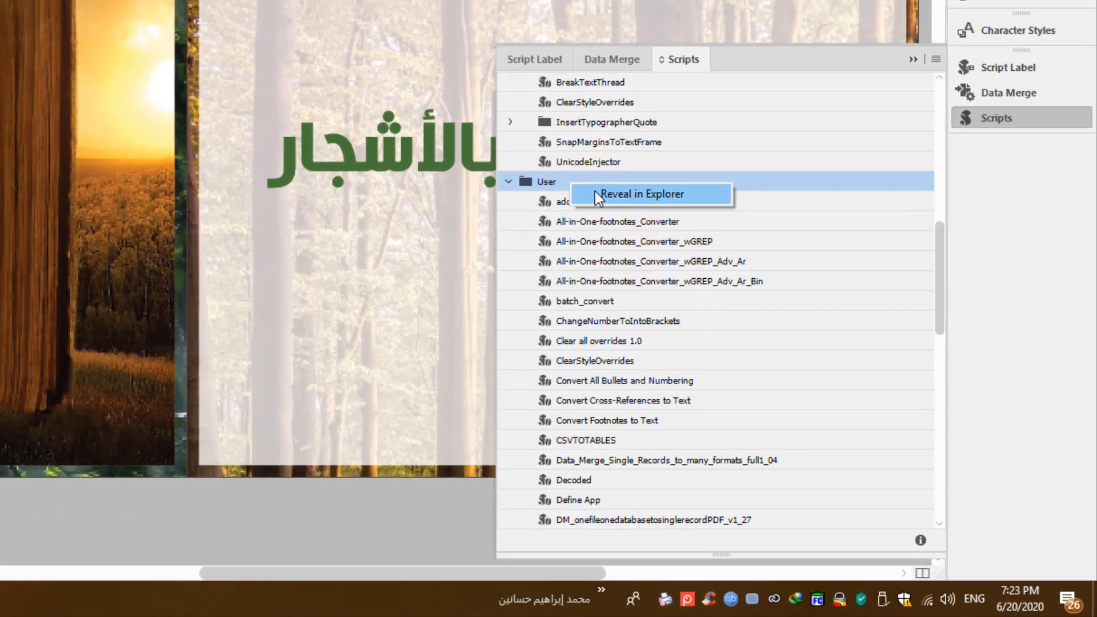
pyautogui.click(595, 189)
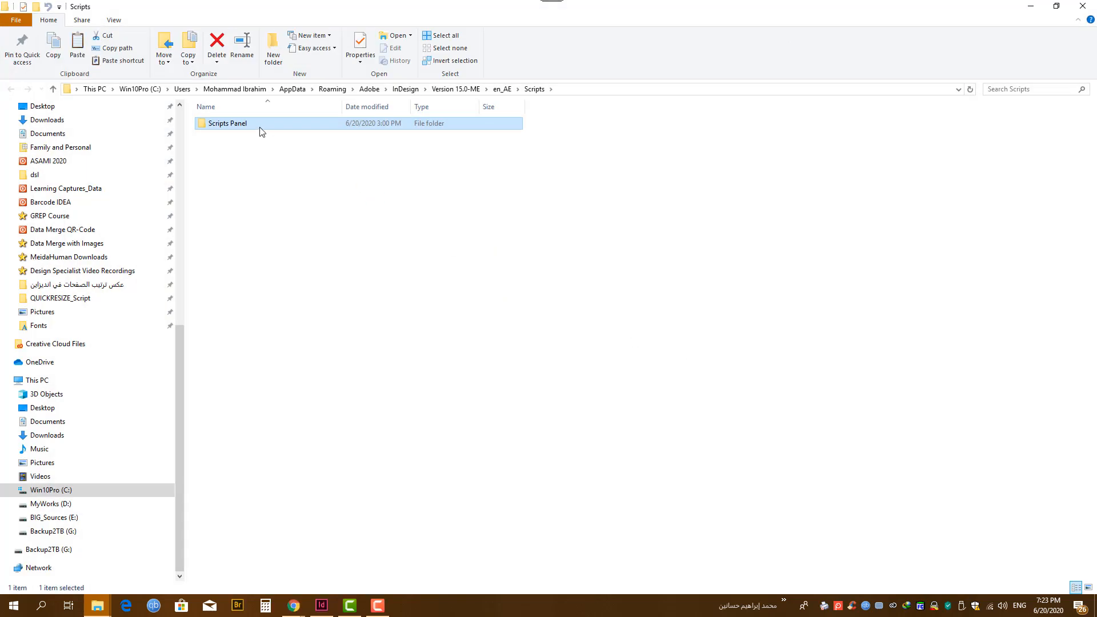
# Locate the QuickResize1.4.1 script inside the Scripts Panel folder and close the folder window.
pyautogui.doubleClick(262, 130)
pyautogui.press('q')
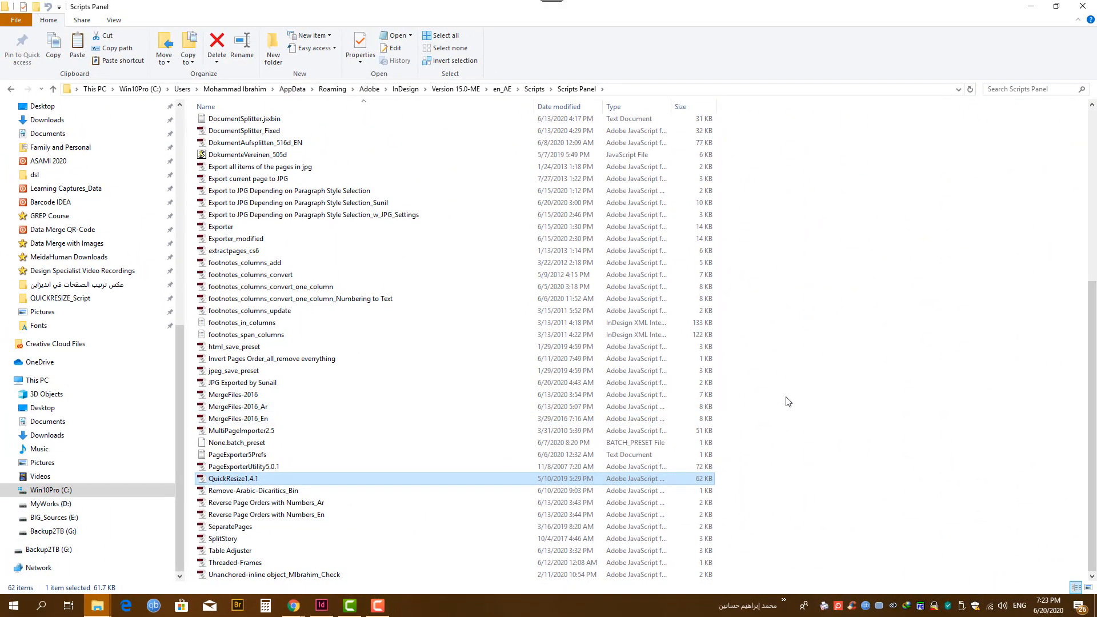
pyautogui.click(1082, 6)
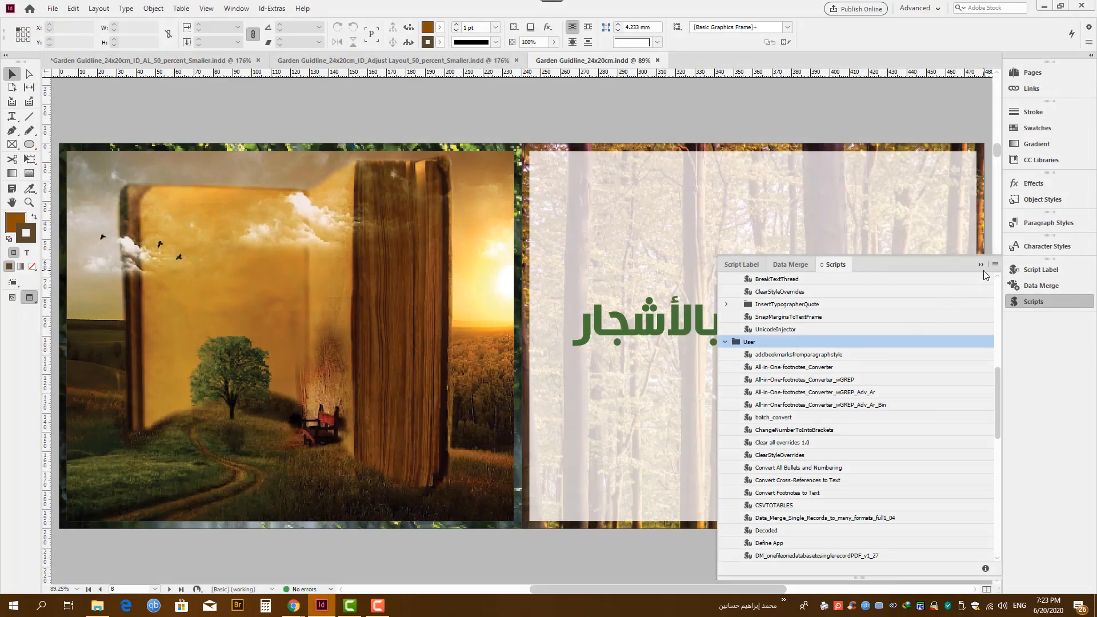
# Run the QuickResize1.4.1 script from the User scripts on the original garden guide.
pyautogui.scroll(-6, 838, 496)
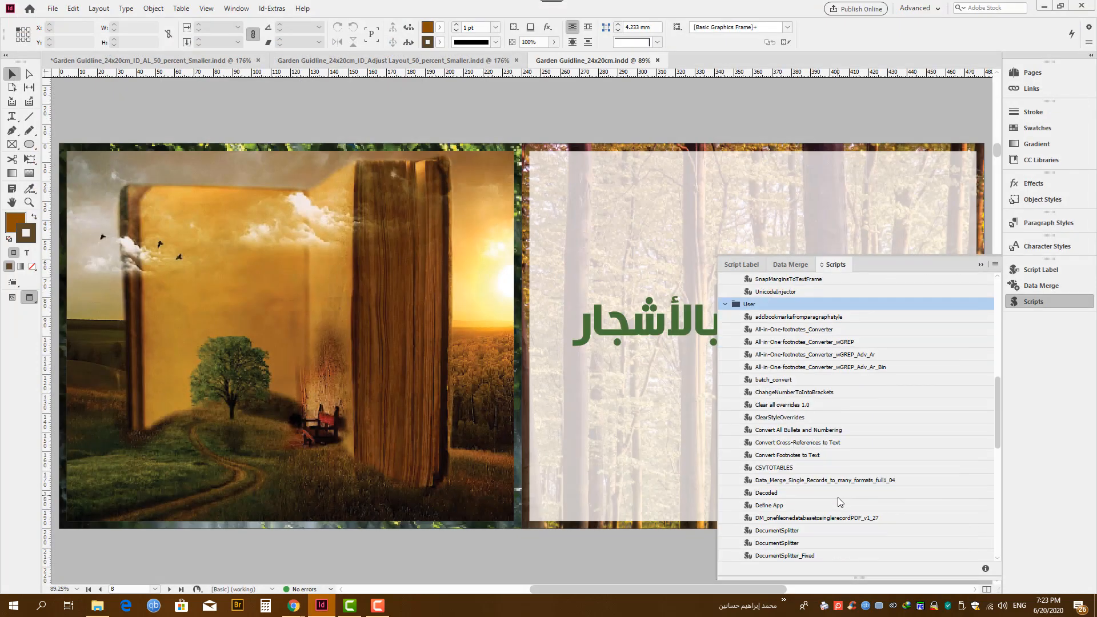
pyautogui.scroll(-6, 811, 433)
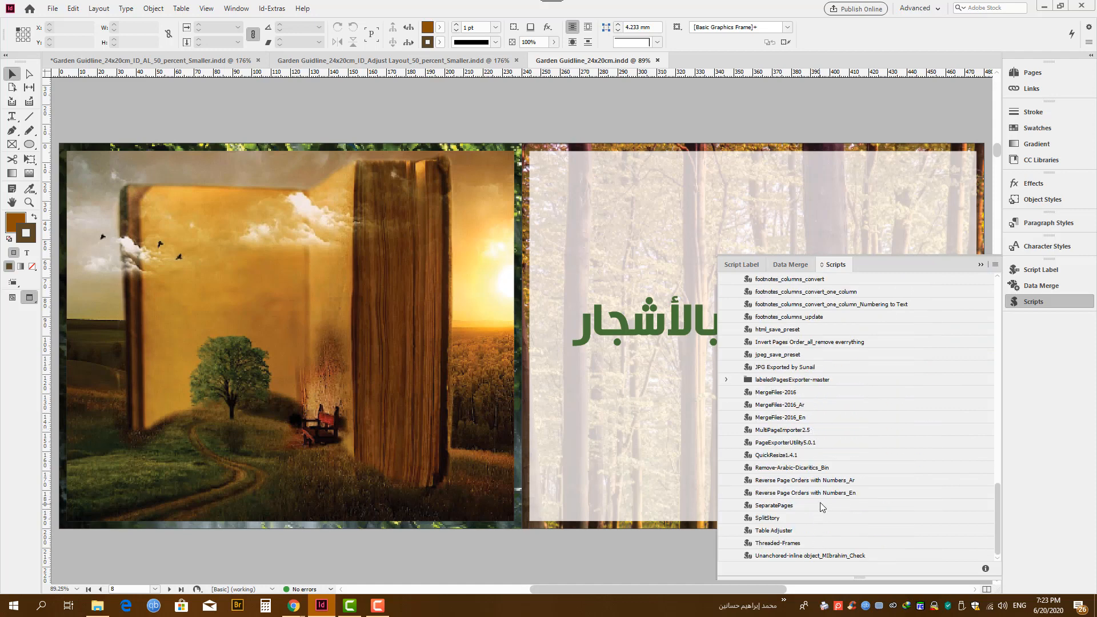
pyautogui.click(821, 507)
pyautogui.click(834, 460)
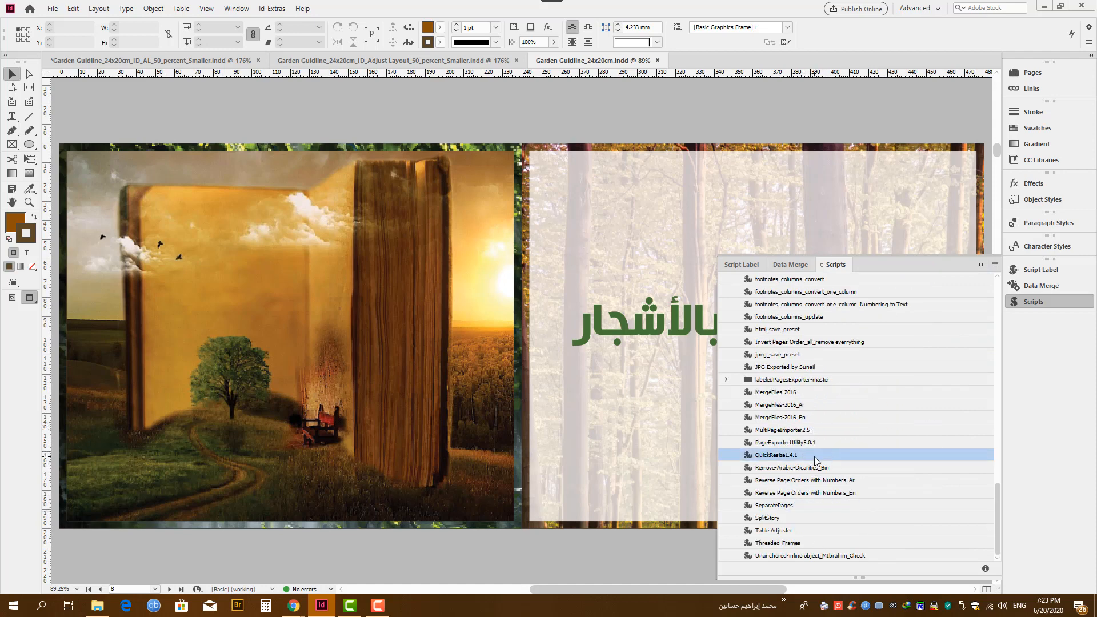
pyautogui.doubleClick(816, 458)
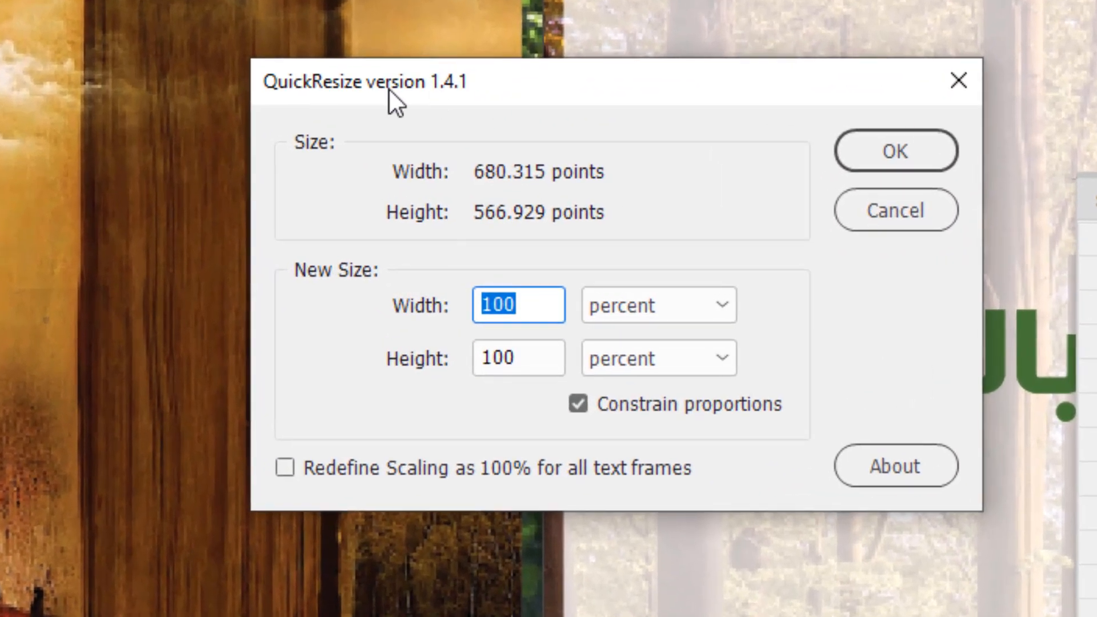
# Resize the whole document with QuickResize to 50 percent width and height, keeping the proportions constrained.
pyautogui.moveTo(390, 91); pyautogui.dragTo(233, 98)
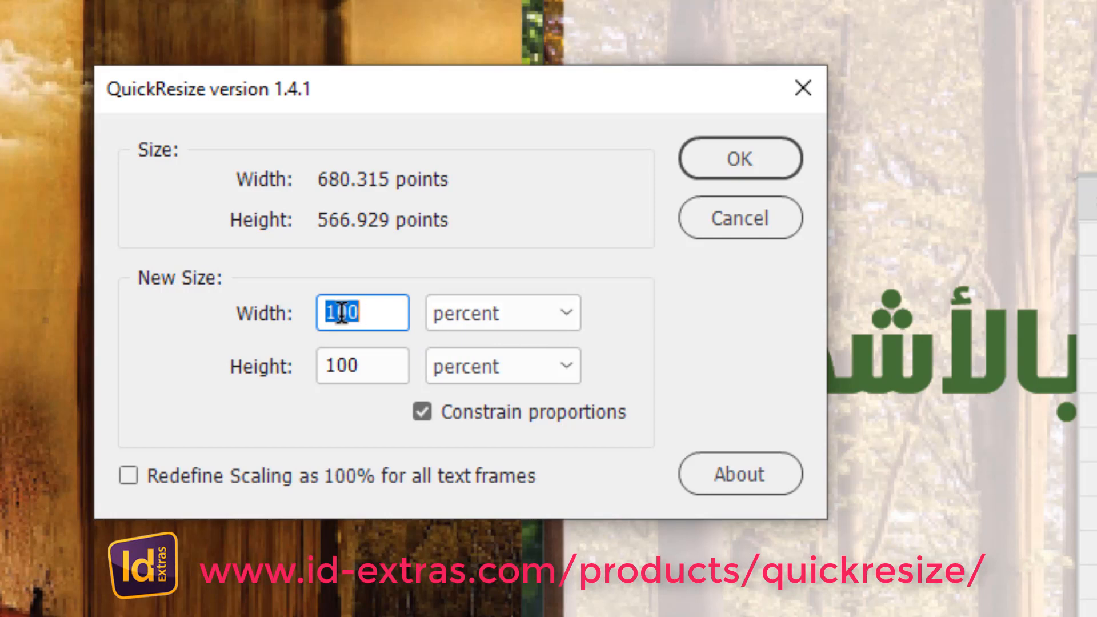
pyautogui.click(551, 307)
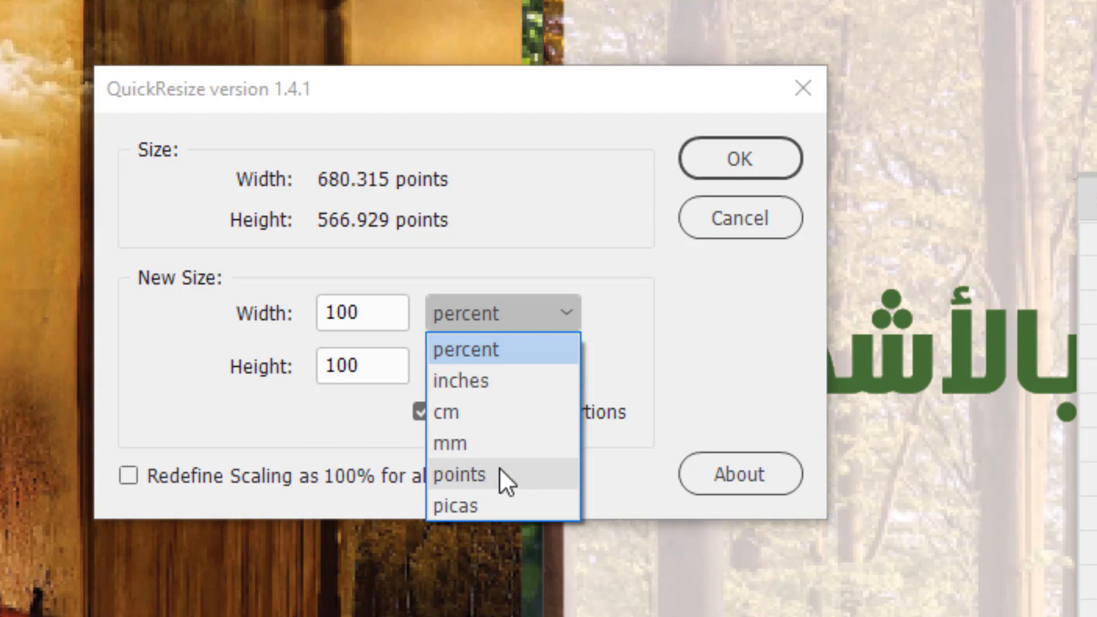
pyautogui.click(392, 314)
pyautogui.moveTo(392, 314); pyautogui.dragTo(215, 311)
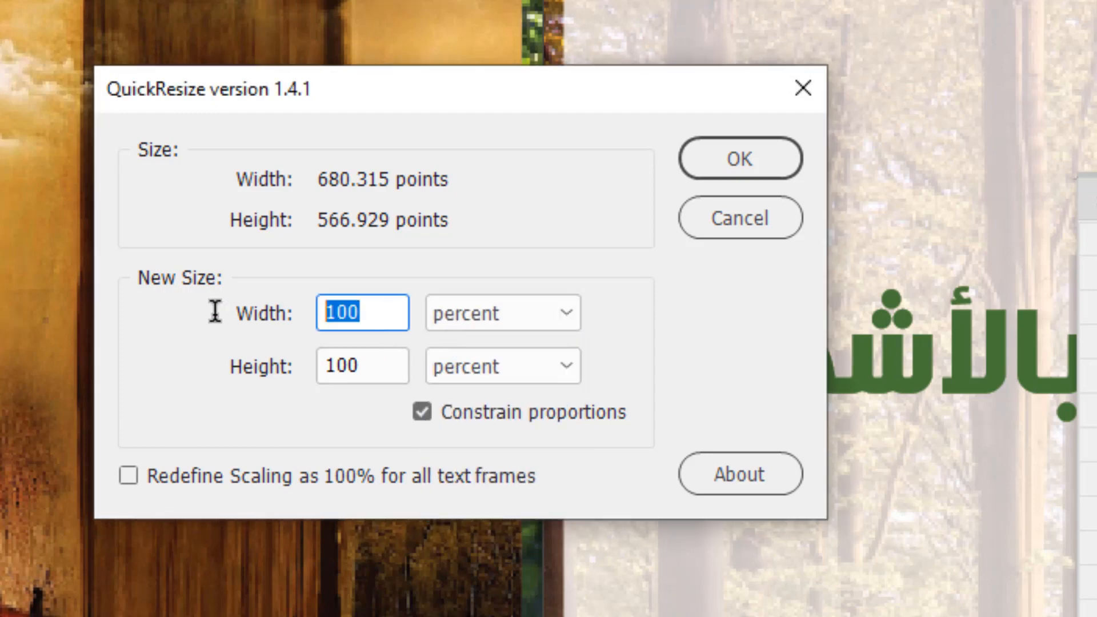
pyautogui.write('50')
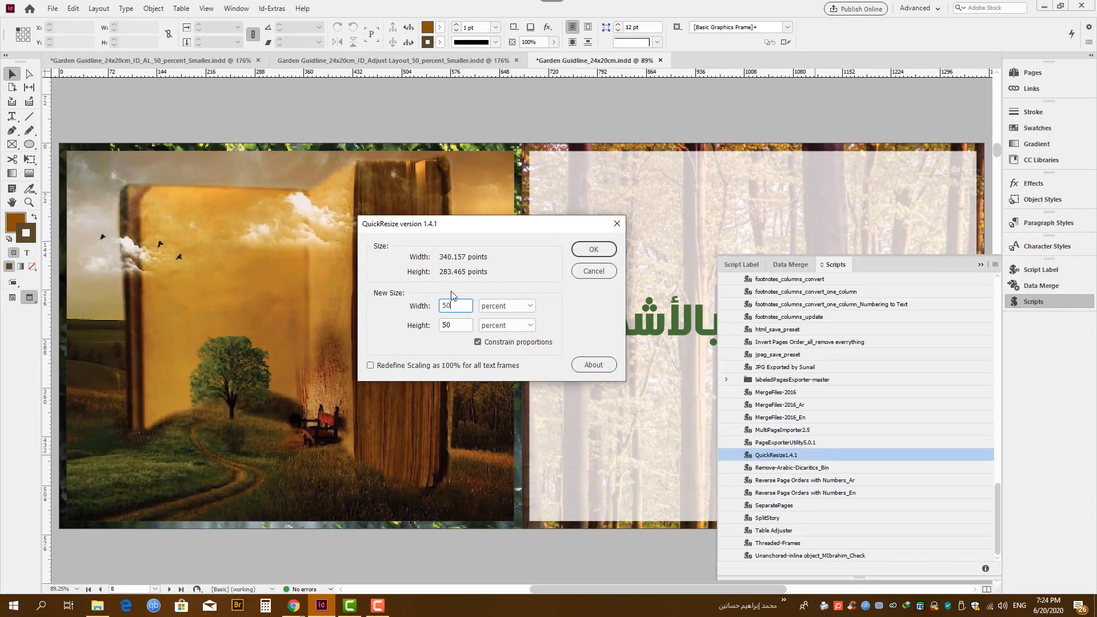
pyautogui.click(591, 249)
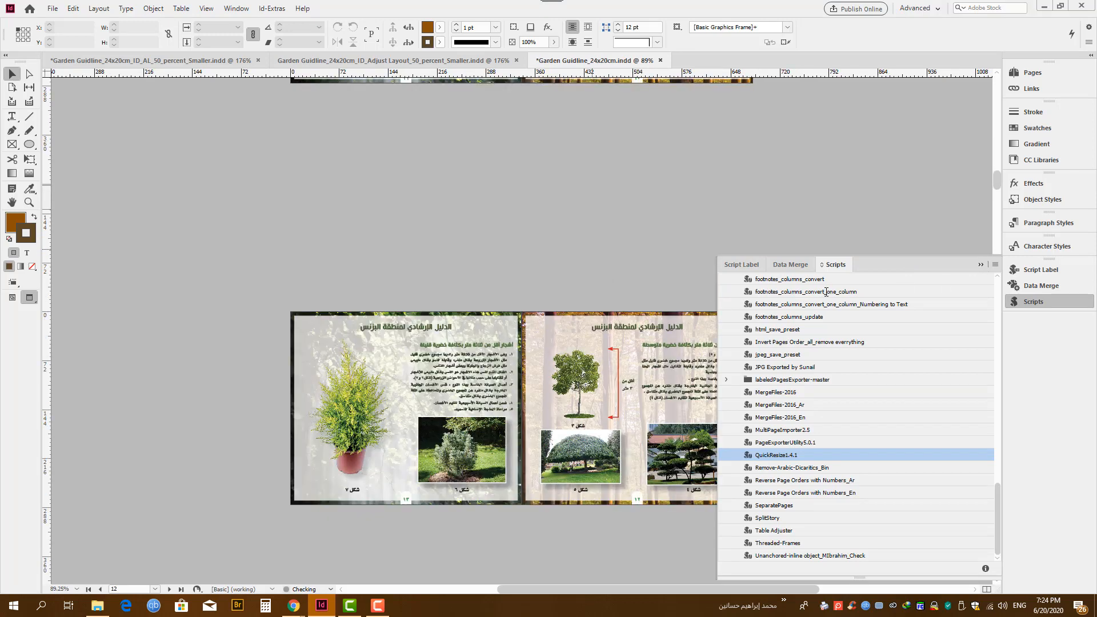
# Collapse the scripts list, examine the resized spread of pages 10 and 11 and check the page size in Document Setup.
pyautogui.click(981, 265)
pyautogui.scroll(5, 757, 389)
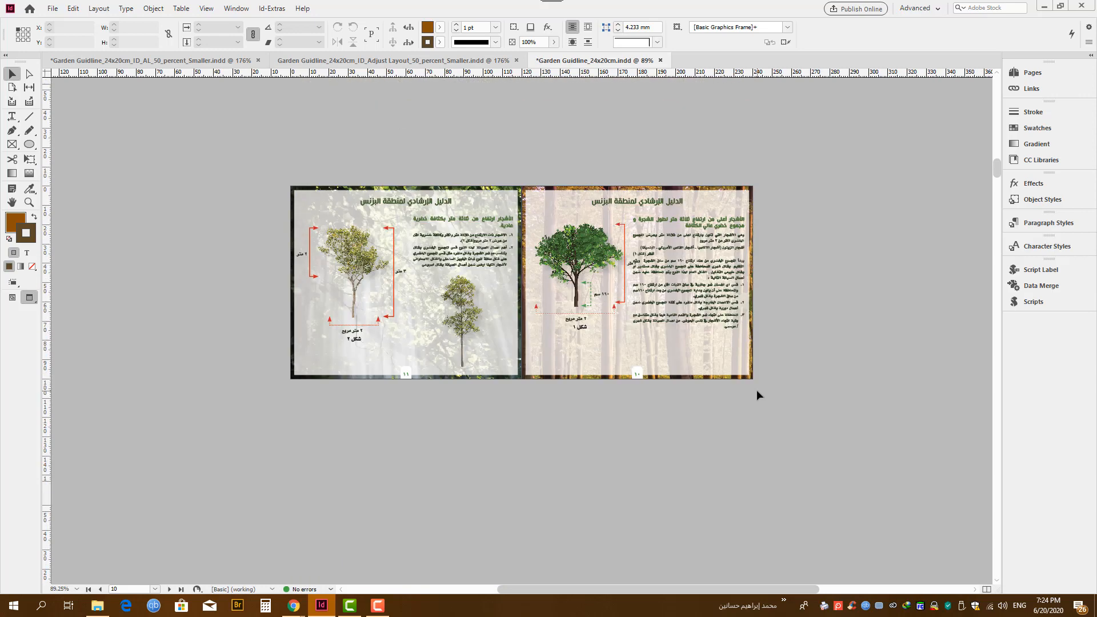
pyautogui.hotkey('ctrl', 'alt', '0')
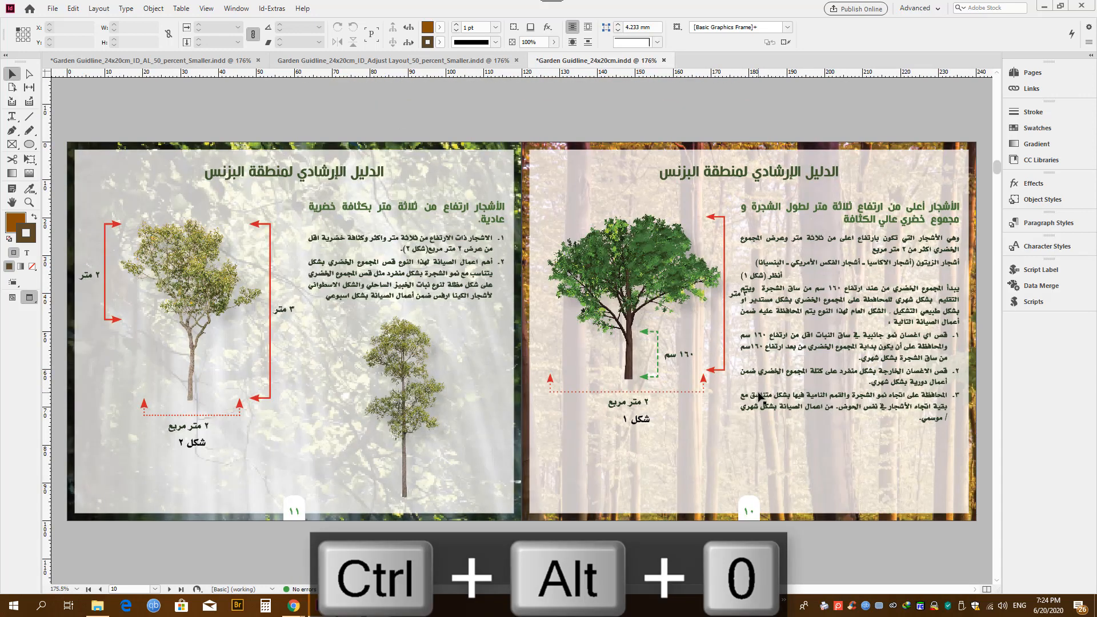
pyautogui.click(53, 8)
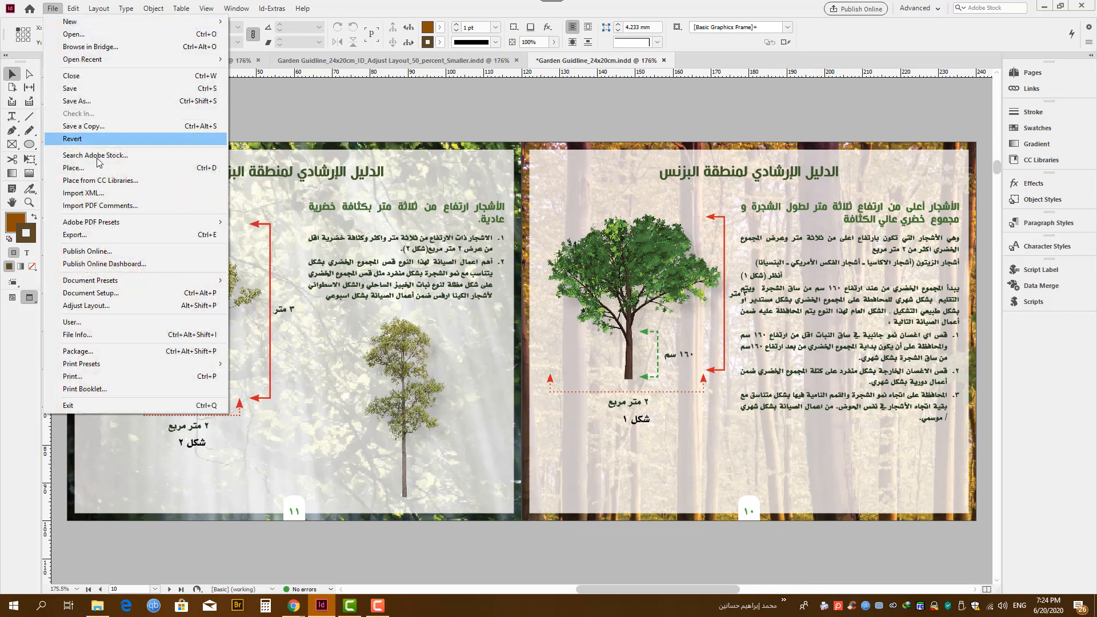
pyautogui.click(114, 293)
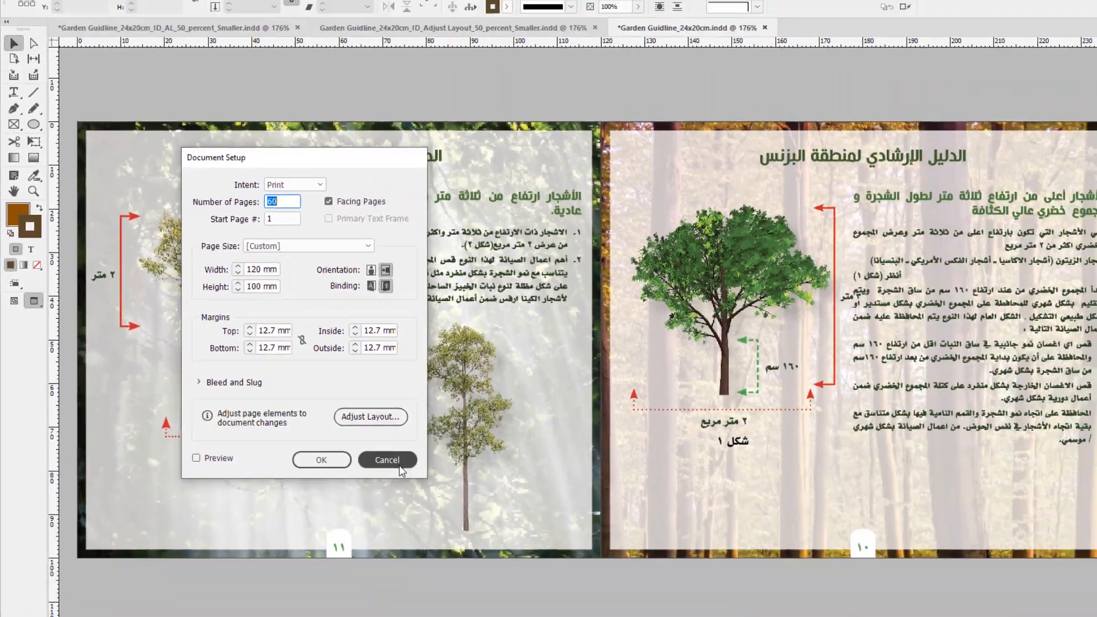
# Close Document Setup without changes and examine the resized spreads from pages 10 and 11 through pages 20 and 21.
pyautogui.click(609, 565)
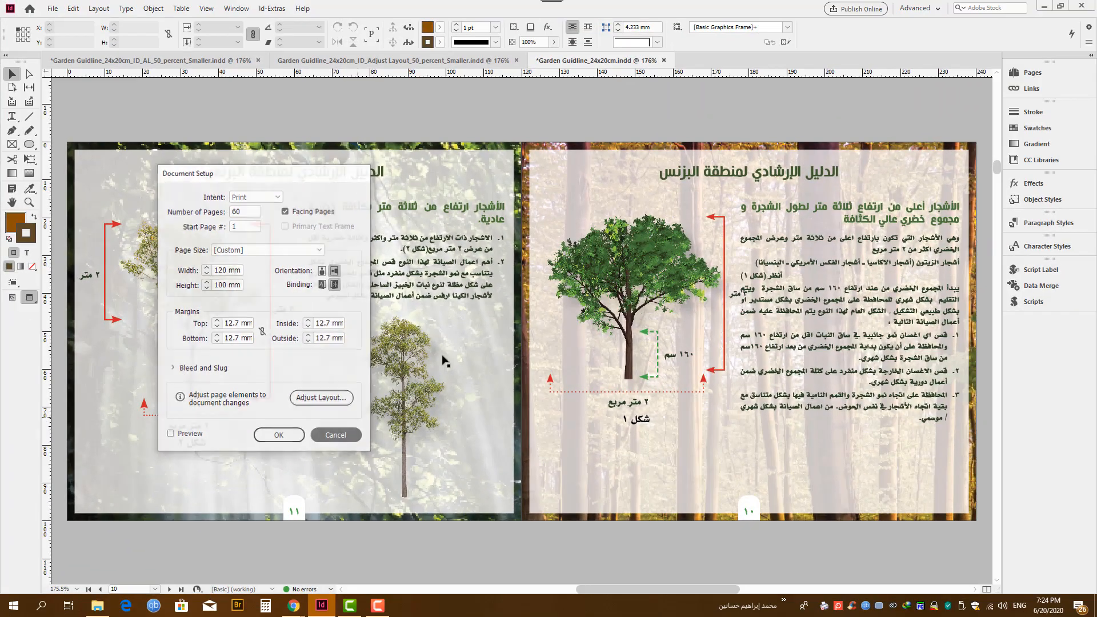
pyautogui.scroll(-4, 901, 334)
pyautogui.scroll(-15, 505, 313)
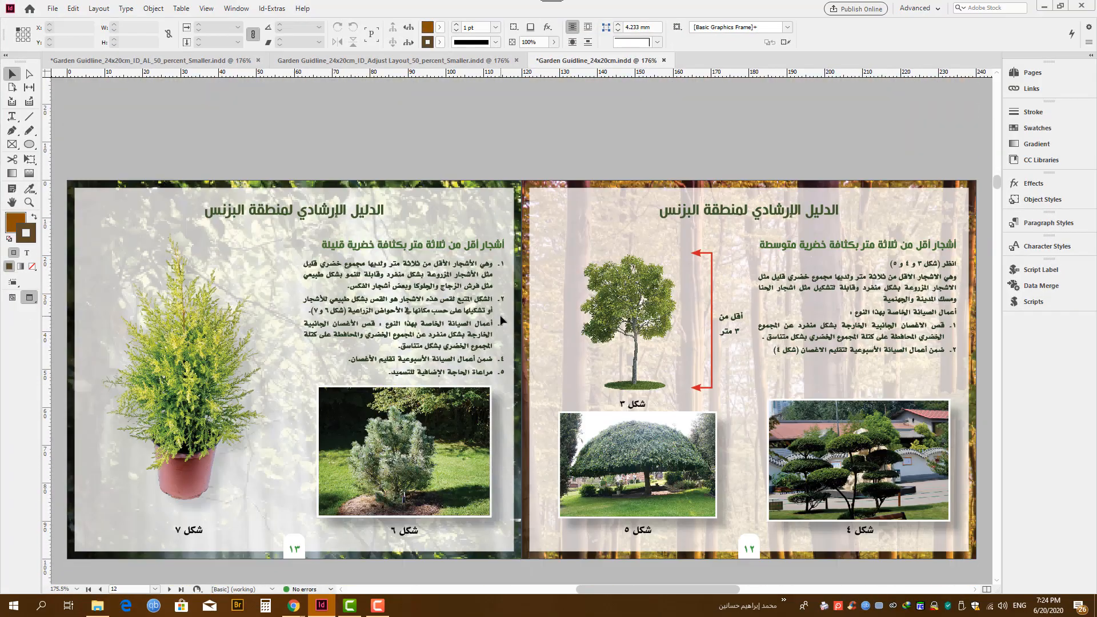
pyautogui.scroll(-10, 495, 316)
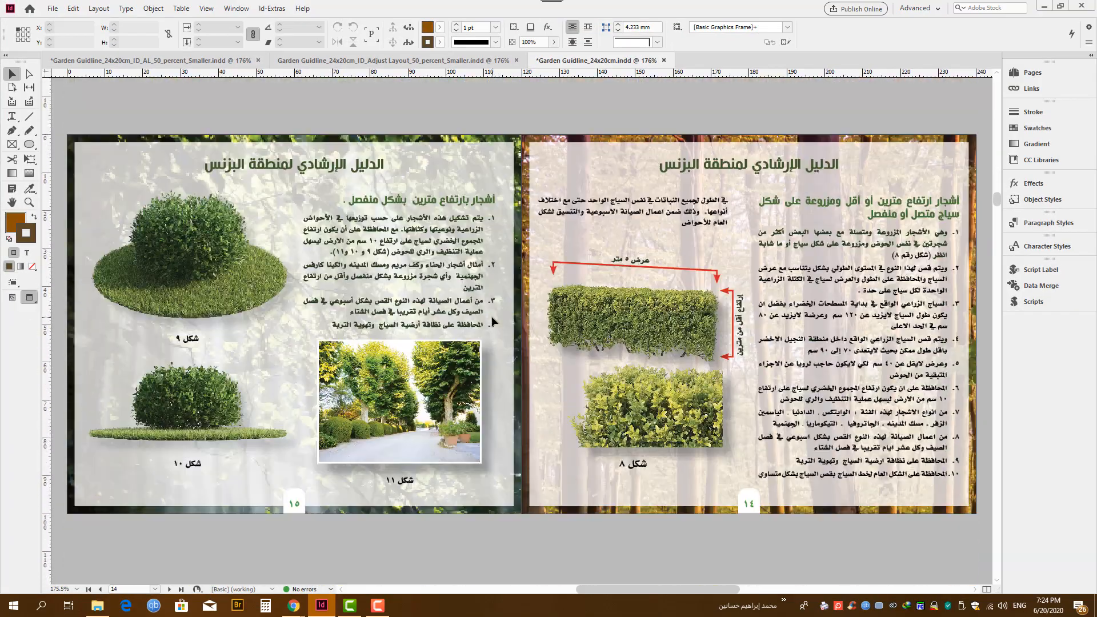
pyautogui.scroll(-10, 492, 321)
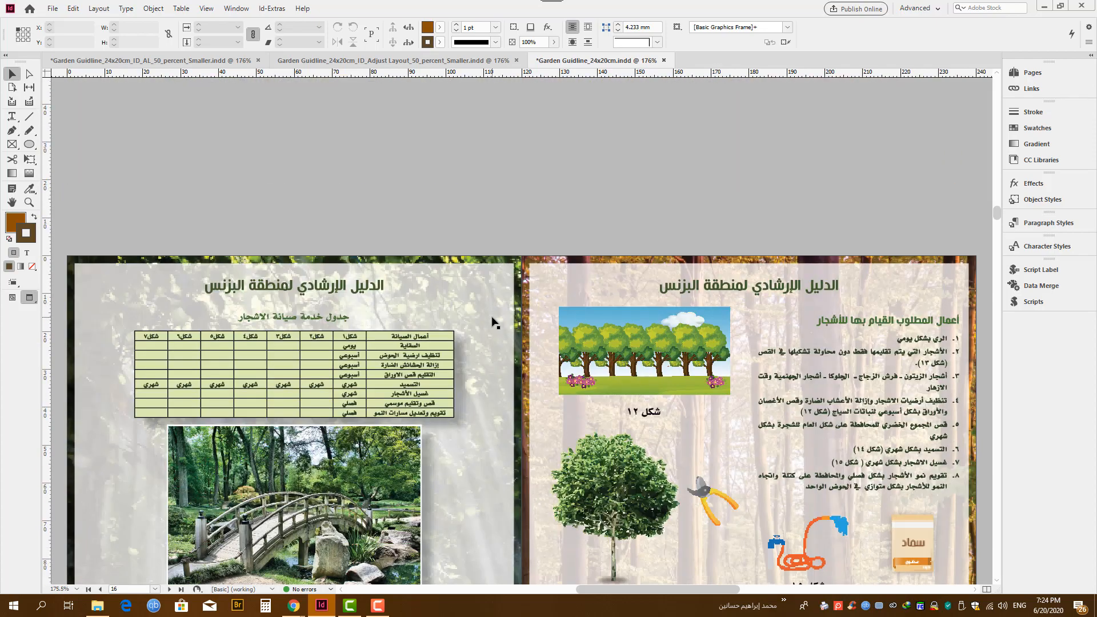
pyautogui.scroll(-8, 386, 258)
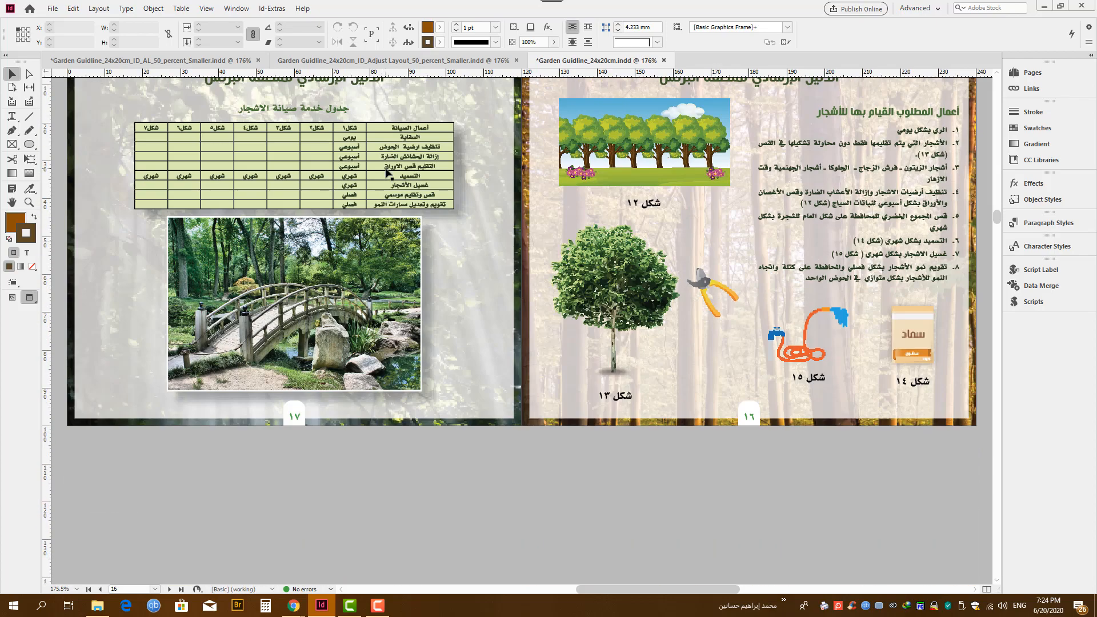
pyautogui.scroll(3, 385, 176)
pyautogui.scroll(-5, 385, 178)
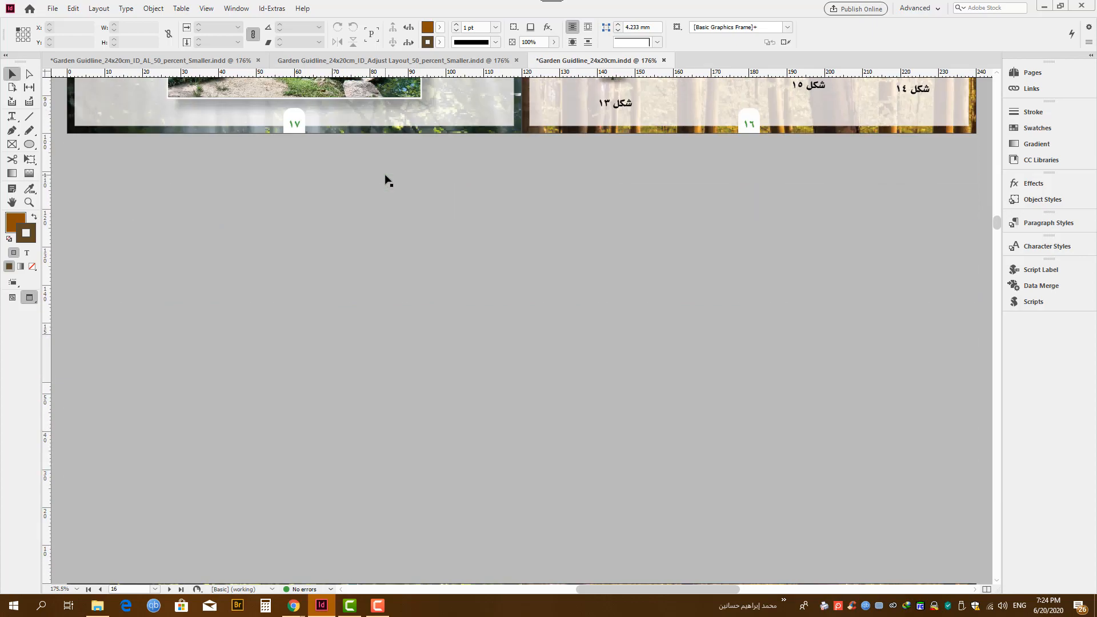
pyautogui.scroll(-15, 384, 184)
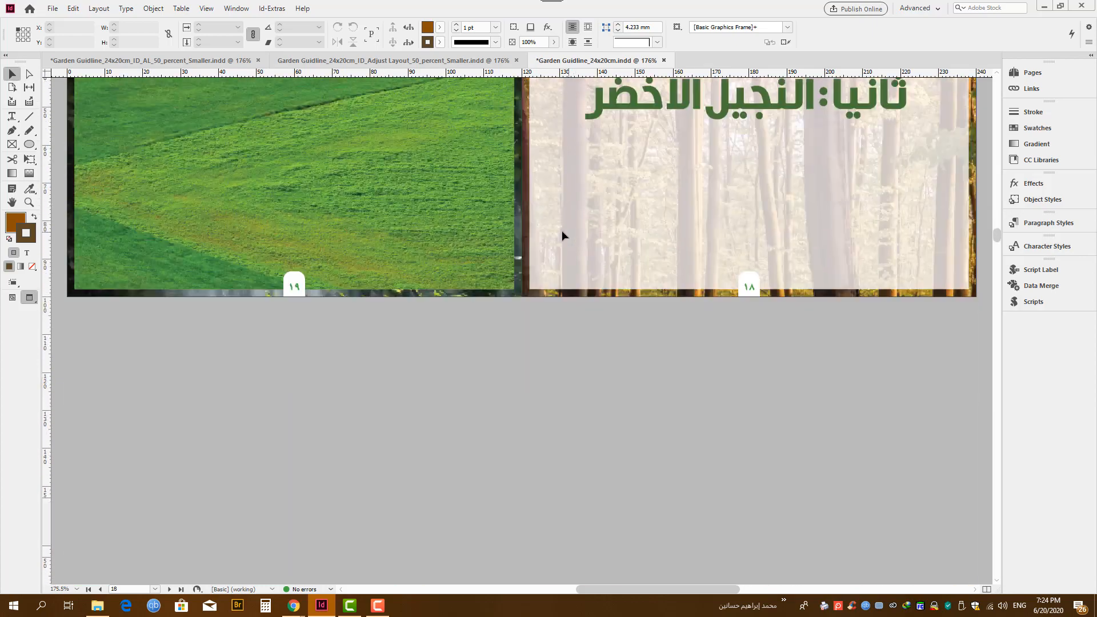
pyautogui.scroll(-8, 540, 233)
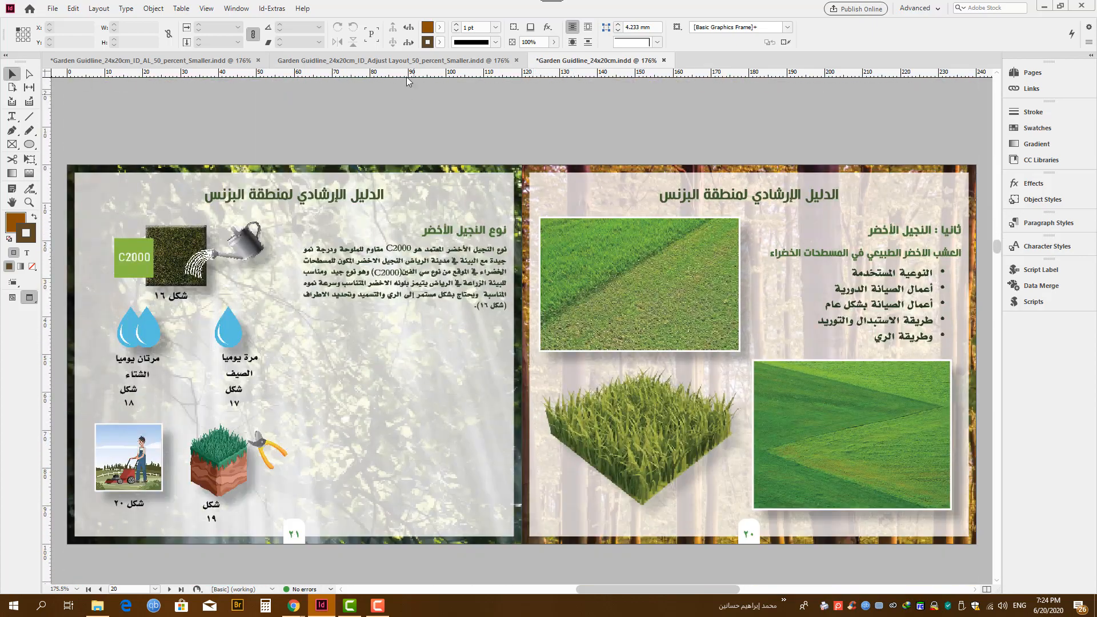
# Compare with the Adjust Layout version's pages 16 and 17 and the whole alternate-layout spread of pages 10 and 11.
pyautogui.click(391, 61)
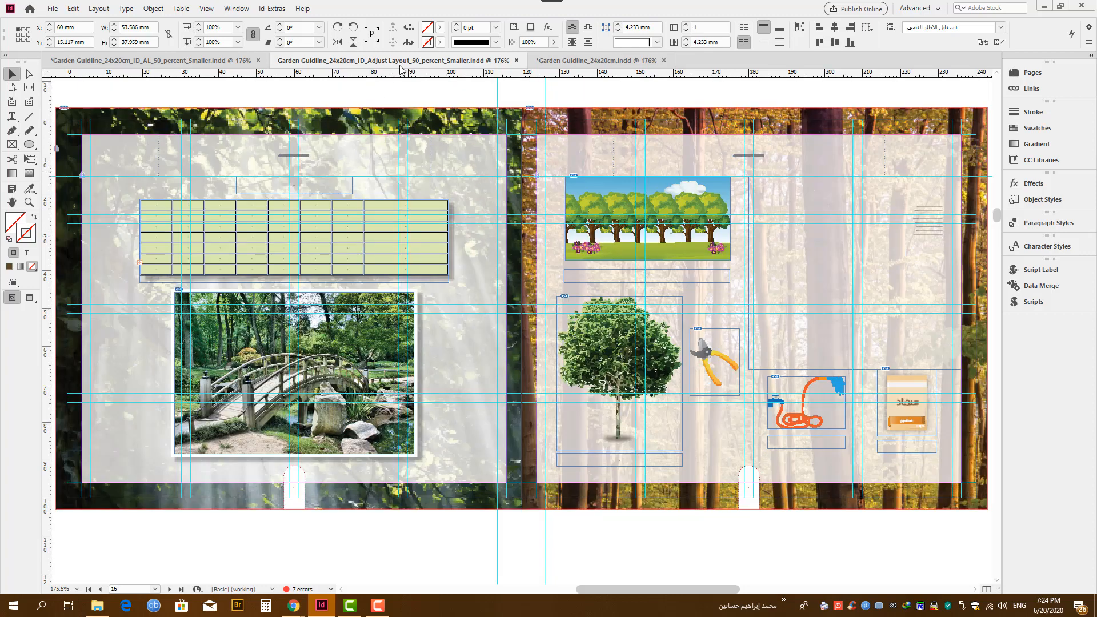
pyautogui.click(180, 62)
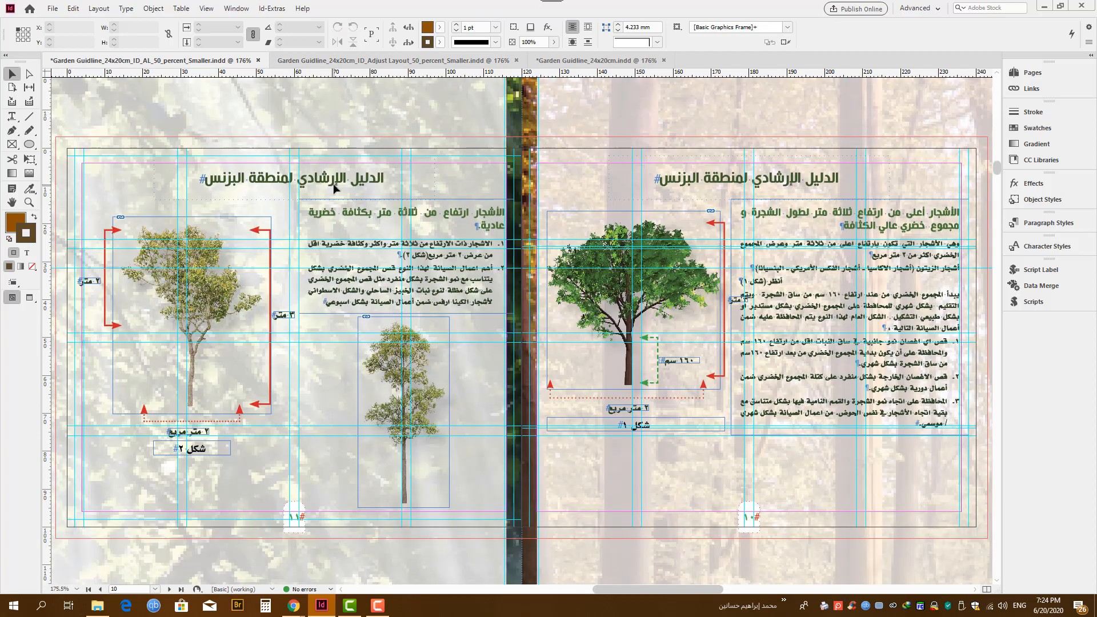
pyautogui.scroll(3, 623, 217)
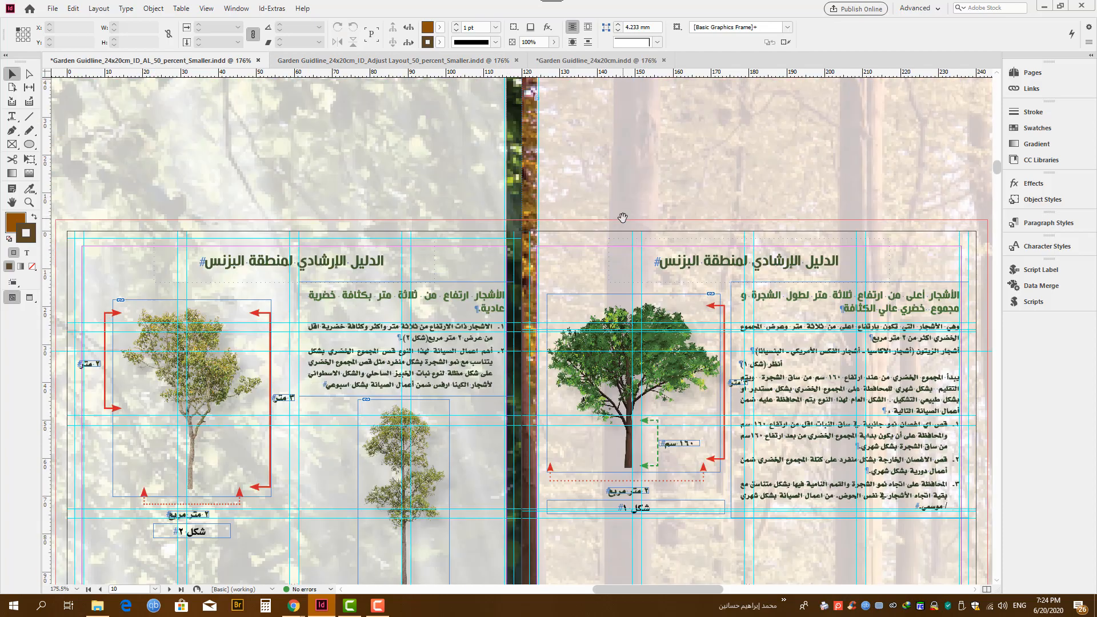
pyautogui.hotkey('ctrl', 'alt', '0')
pyautogui.hotkey('ctrl', '-')
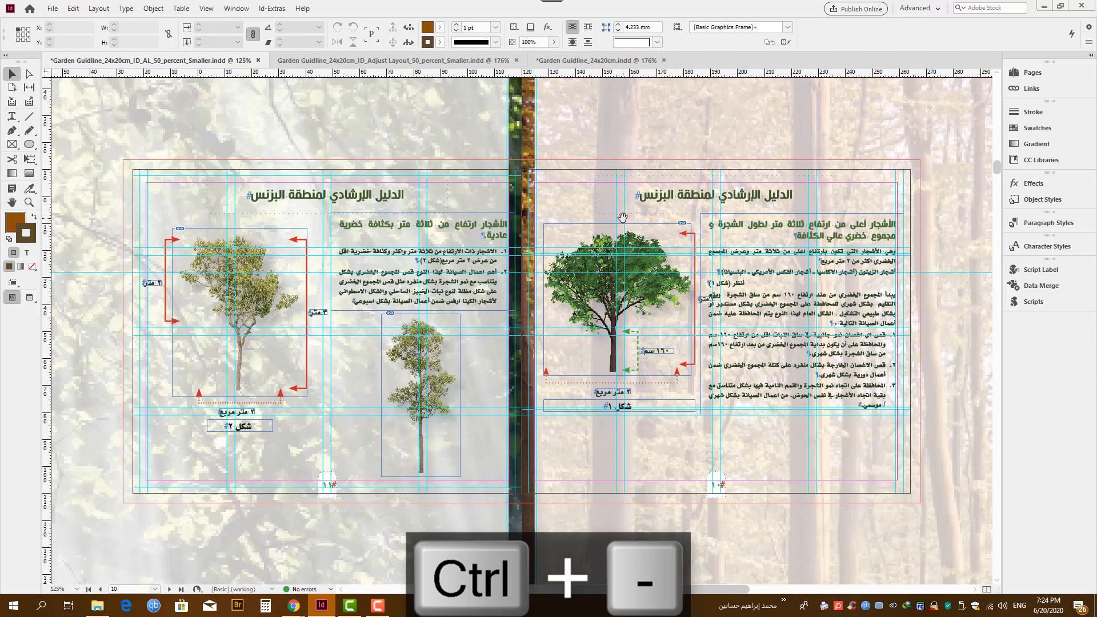
pyautogui.hotkey('ctrl', '-')
pyautogui.hotkey('ctrl', '-')
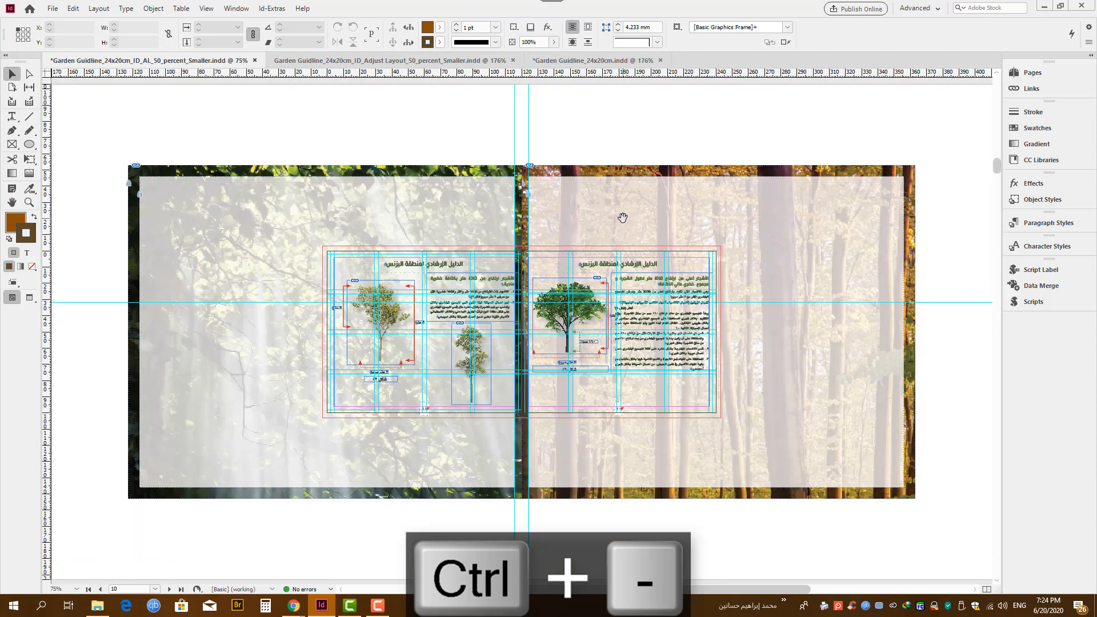
# Close the Adjust Layout and alternate-layout versions of the guide, discarding unsaved changes to the alternate-layout file.
pyautogui.click(466, 61)
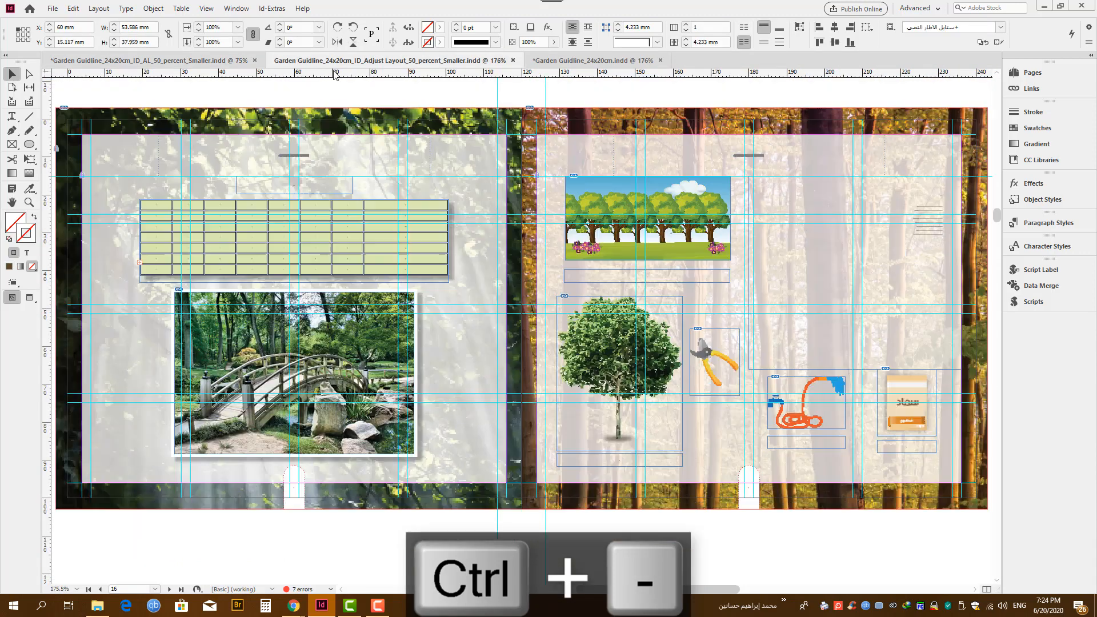
pyautogui.click(512, 61)
pyautogui.click(255, 60)
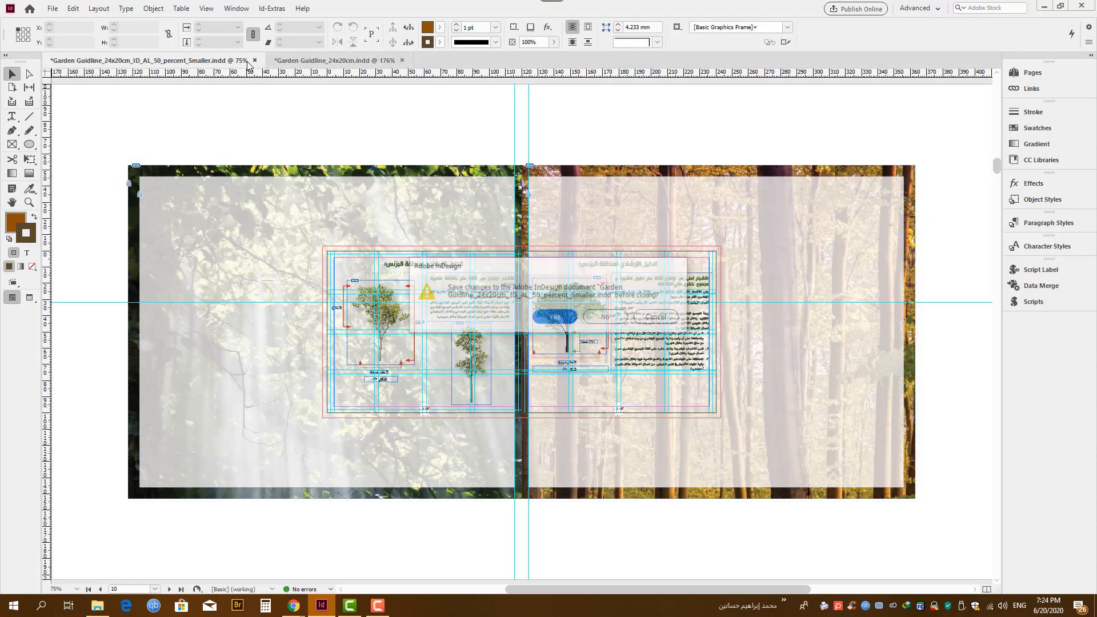
pyautogui.click(605, 319)
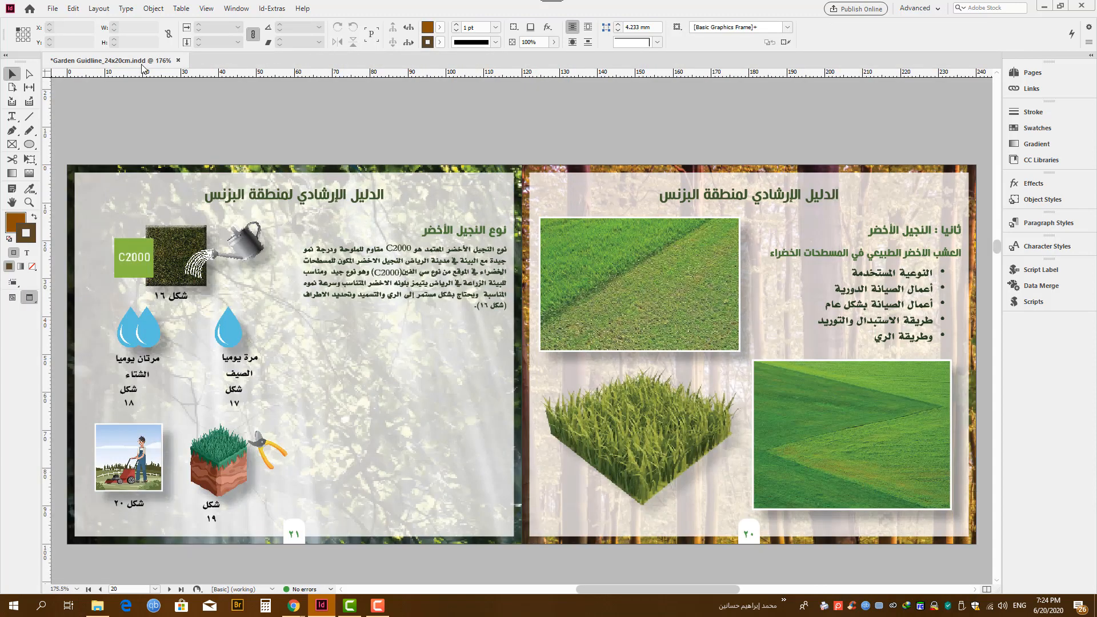
# Save the resized guide as a new document named Garden Guidline_24x20cm_QuickResize_50_Percent_Smaller.
pyautogui.click(55, 12)
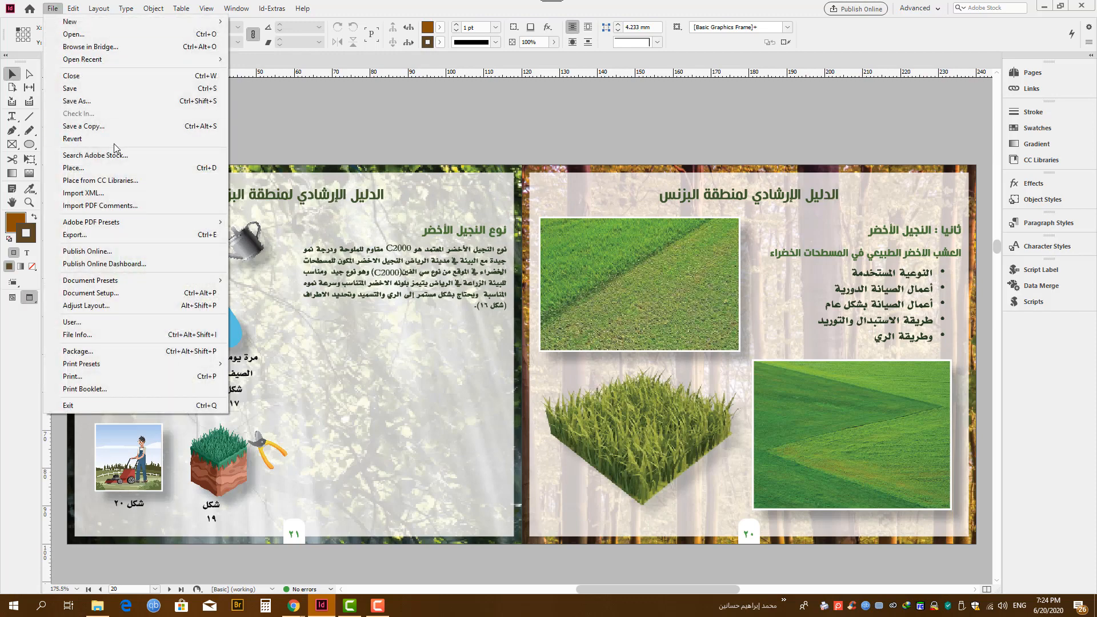
pyautogui.click(68, 101)
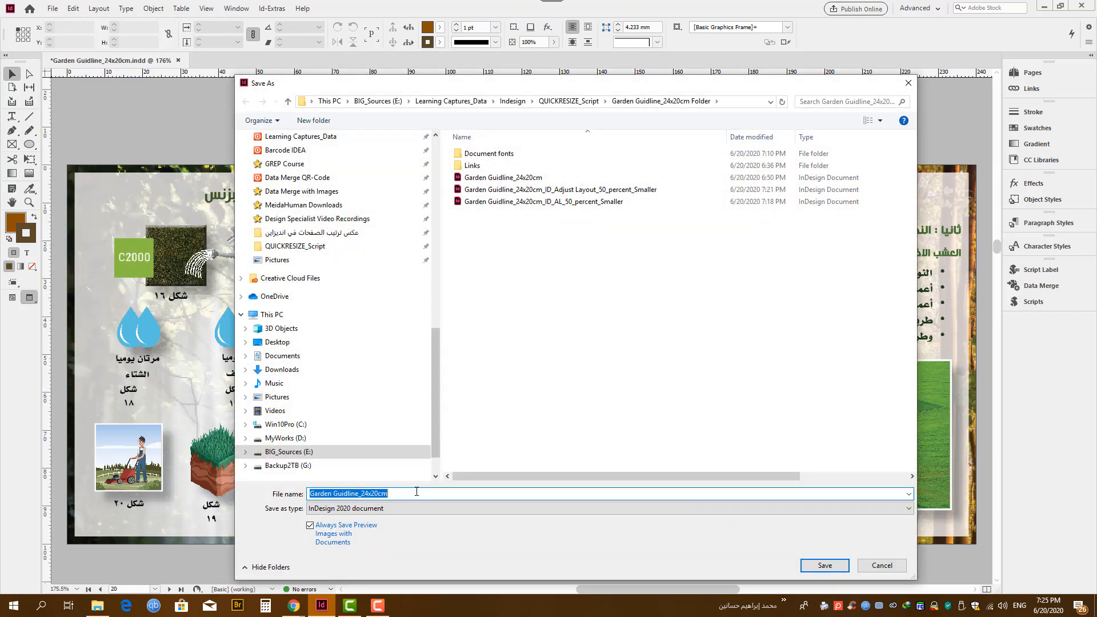
pyautogui.click(419, 494)
pyautogui.write('_QuickResize_50_Perc')
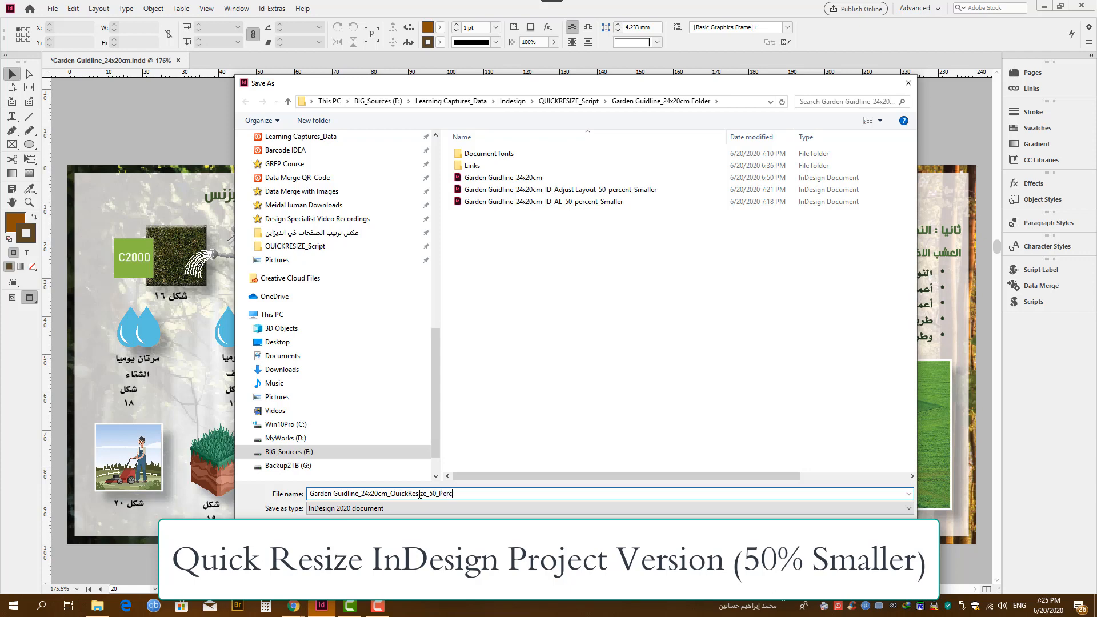
pyautogui.write('_Smaller')
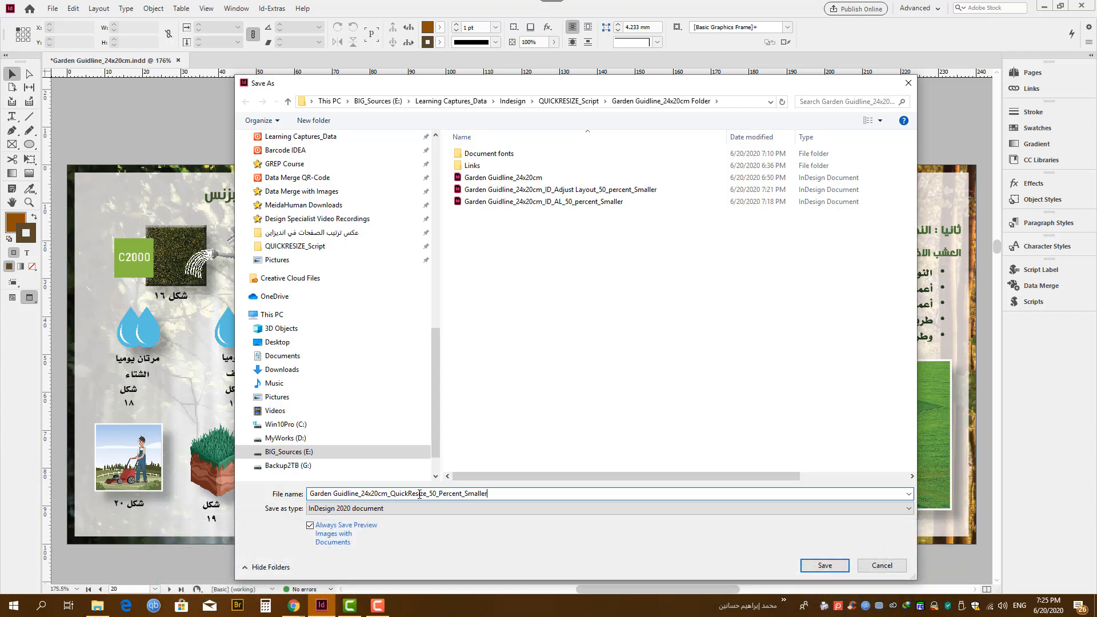
pyautogui.press('Return')
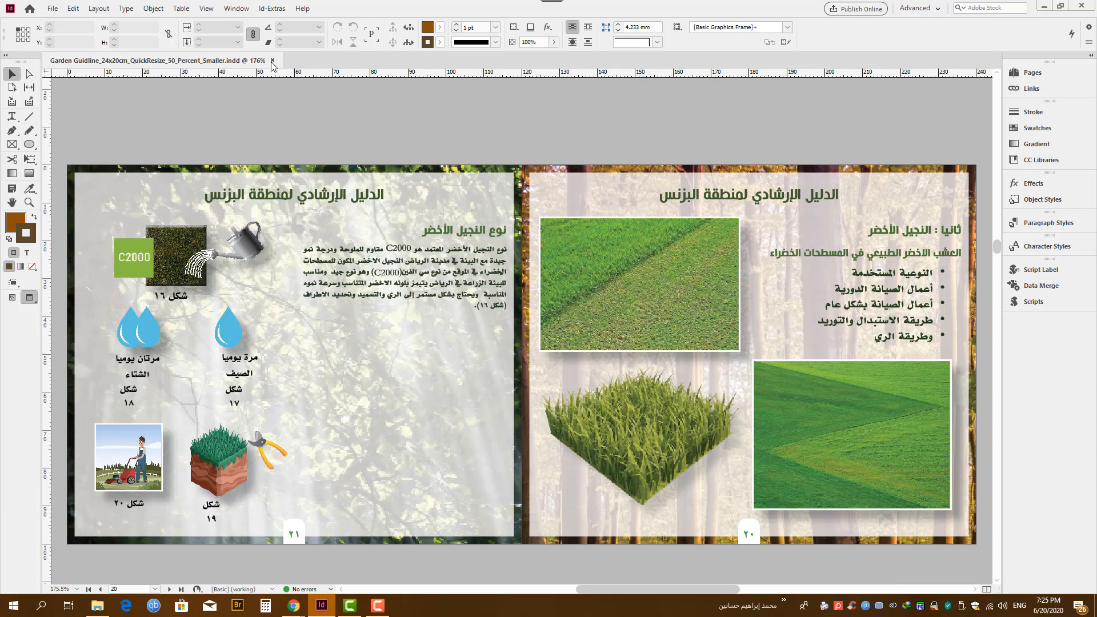
# Close the QuickResize version and open the original Garden Guidline_24x20cm document.
pyautogui.click(273, 60)
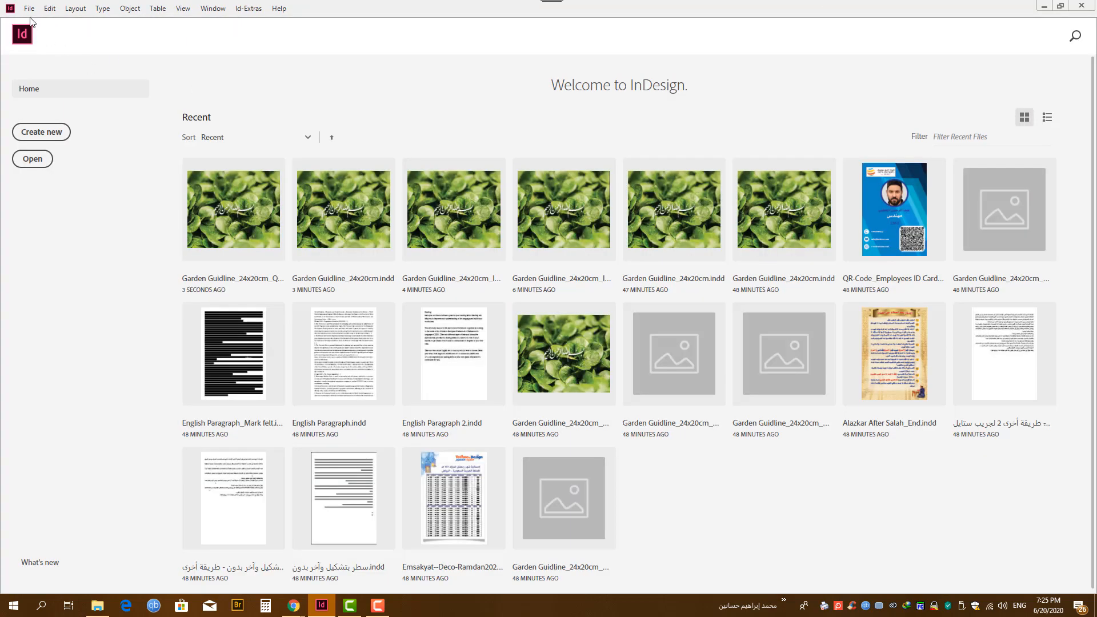
pyautogui.click(35, 161)
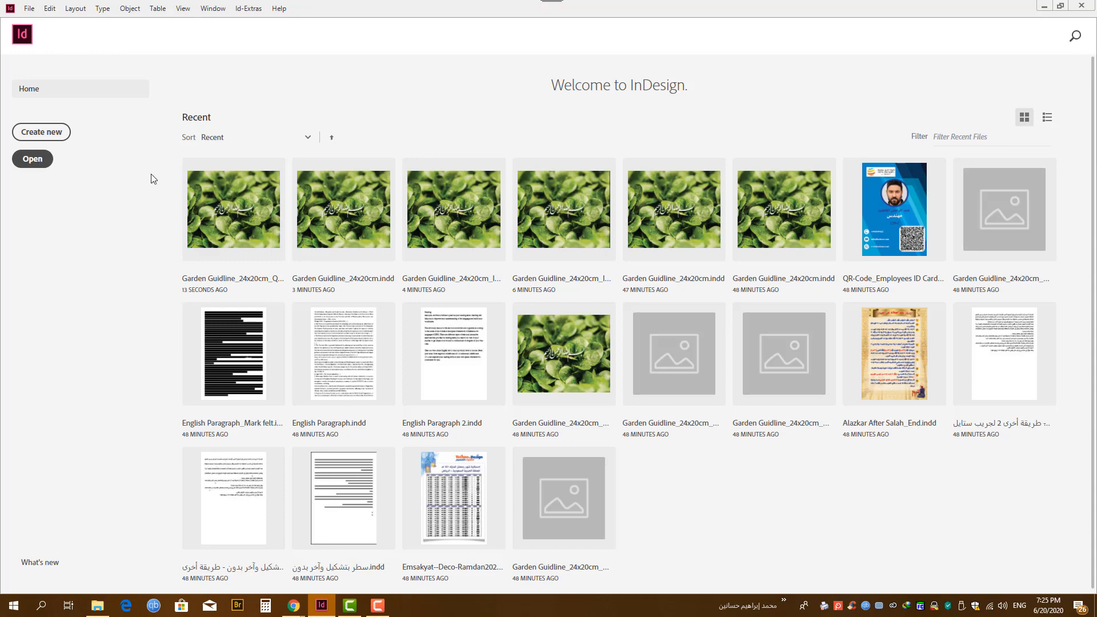
pyautogui.doubleClick(516, 178)
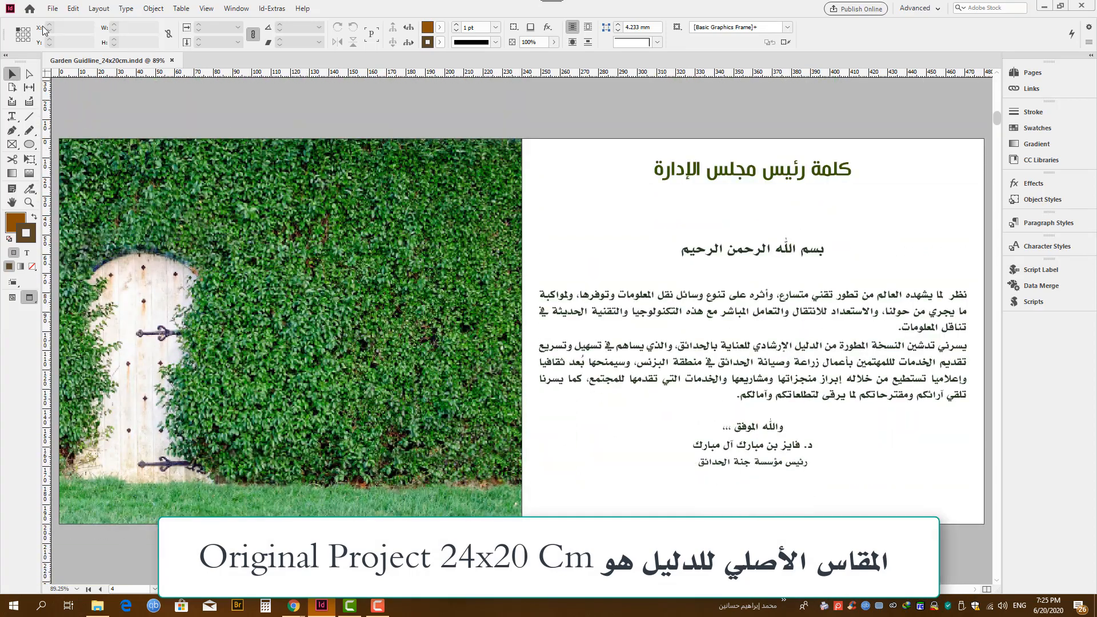
# Check the original guide's page width and height in Document Setup and close it without changes.
pyautogui.click(51, 10)
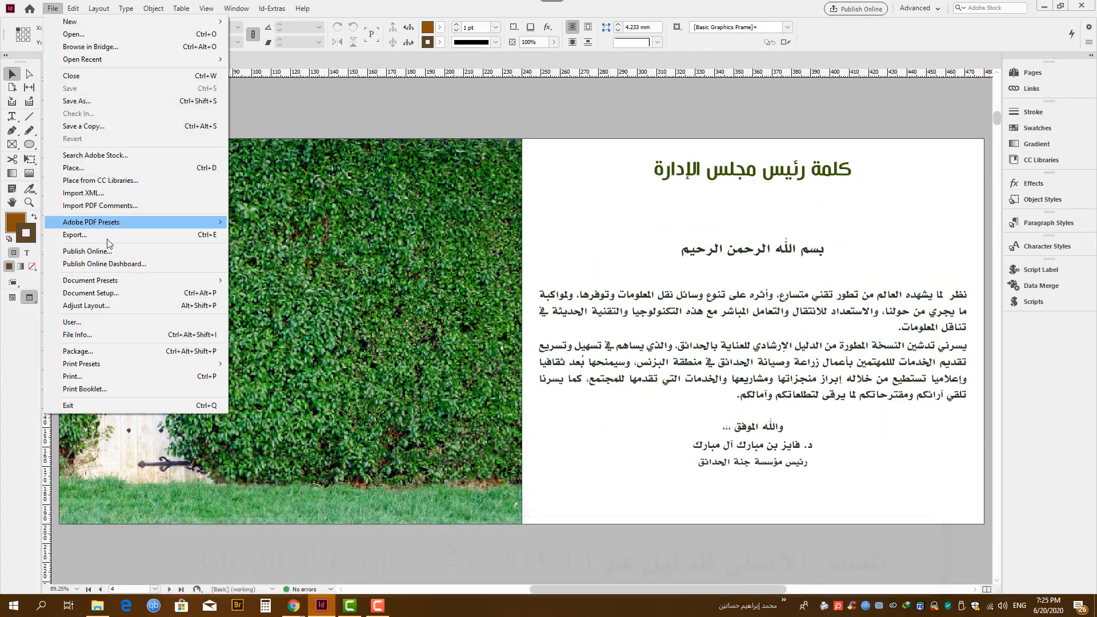
pyautogui.click(118, 291)
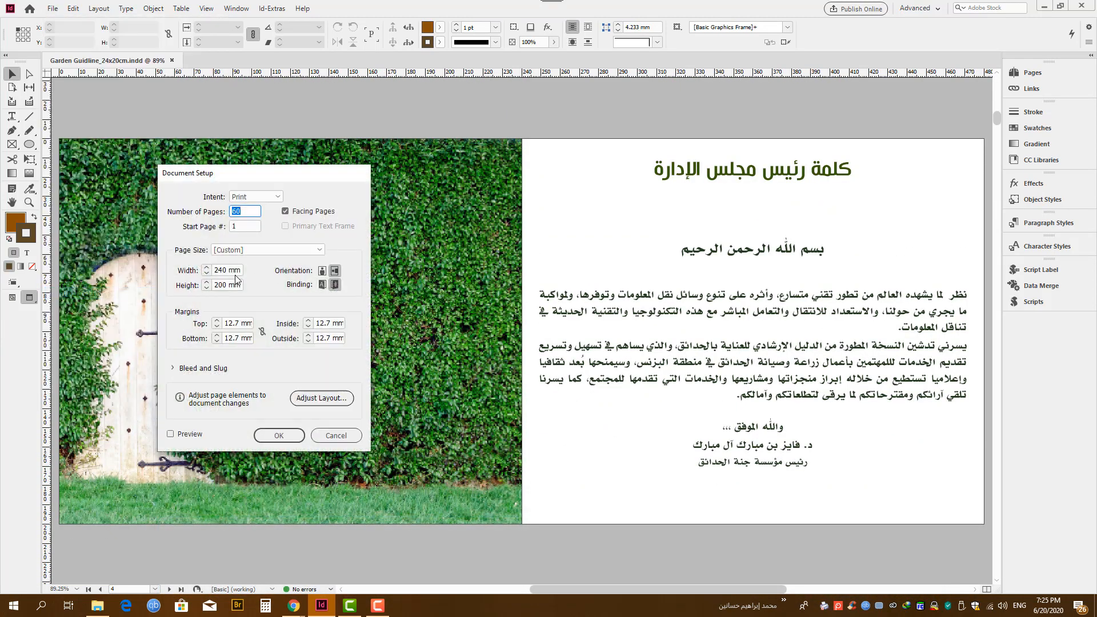
pyautogui.click(329, 438)
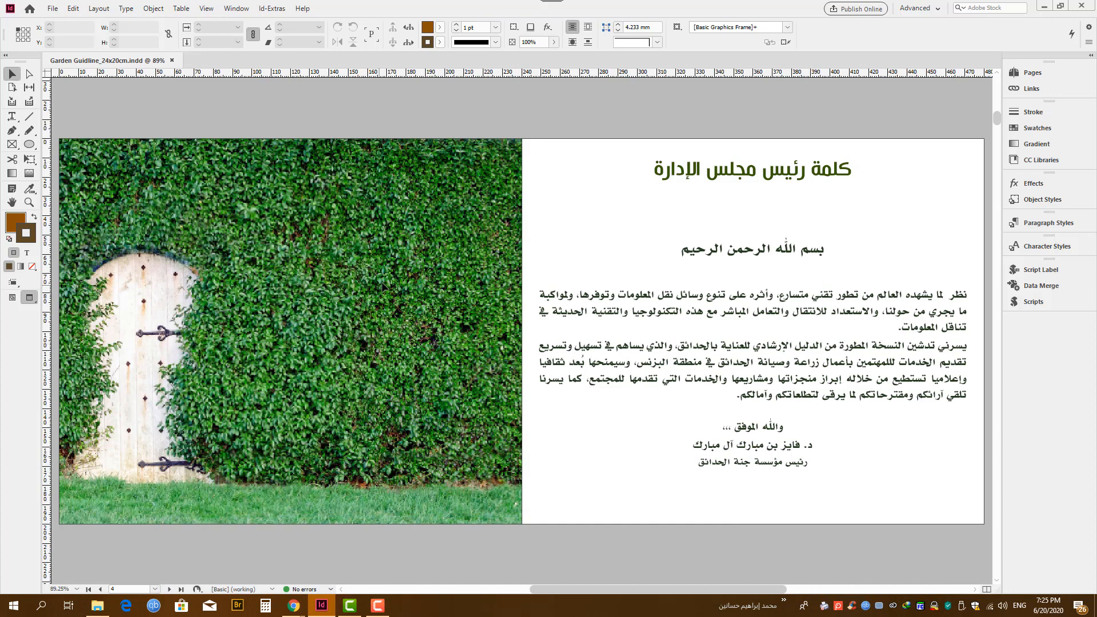
# Enlarge the original guide with Adjust Layout to 480 mm wide and 400 mm high, with Adjust Font Size enabled.
pyautogui.click(52, 10)
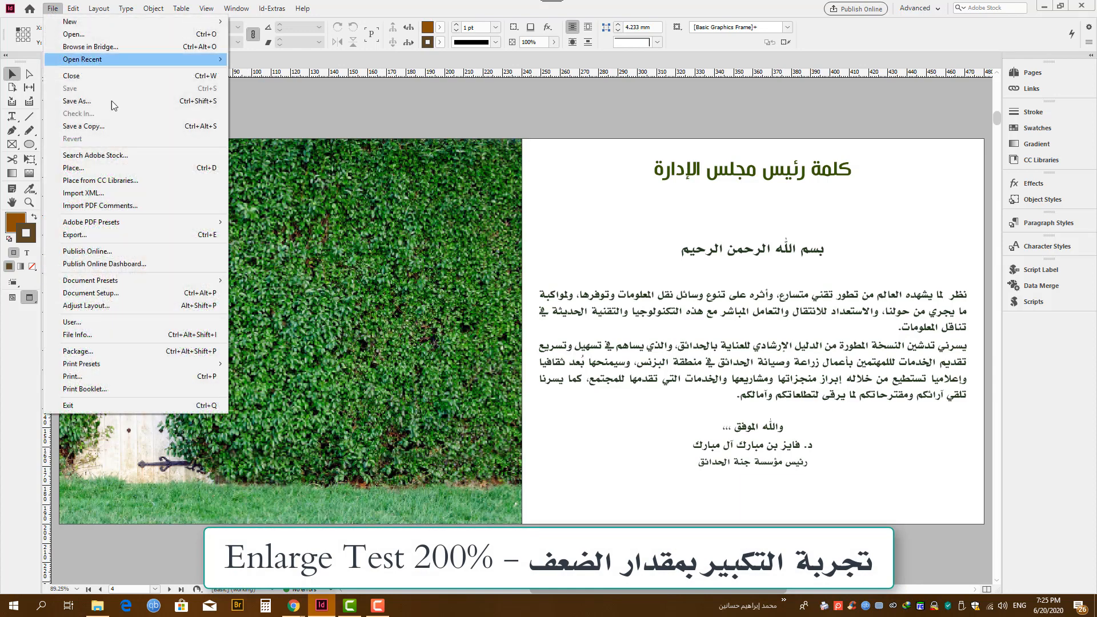
pyautogui.click(143, 308)
pyautogui.click(365, 262)
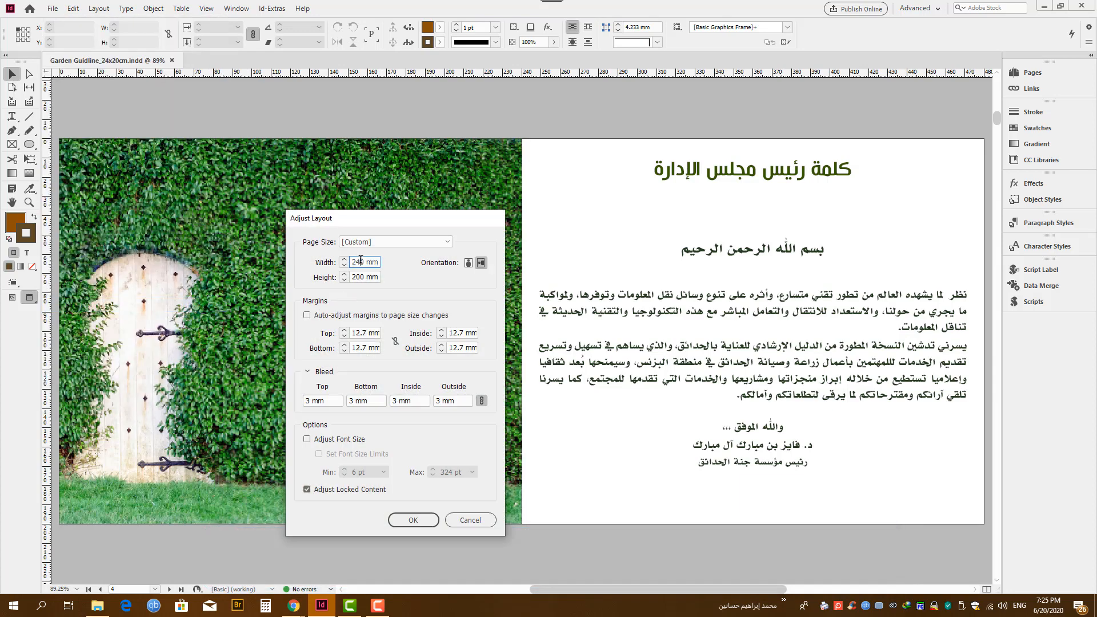
pyautogui.press('End')
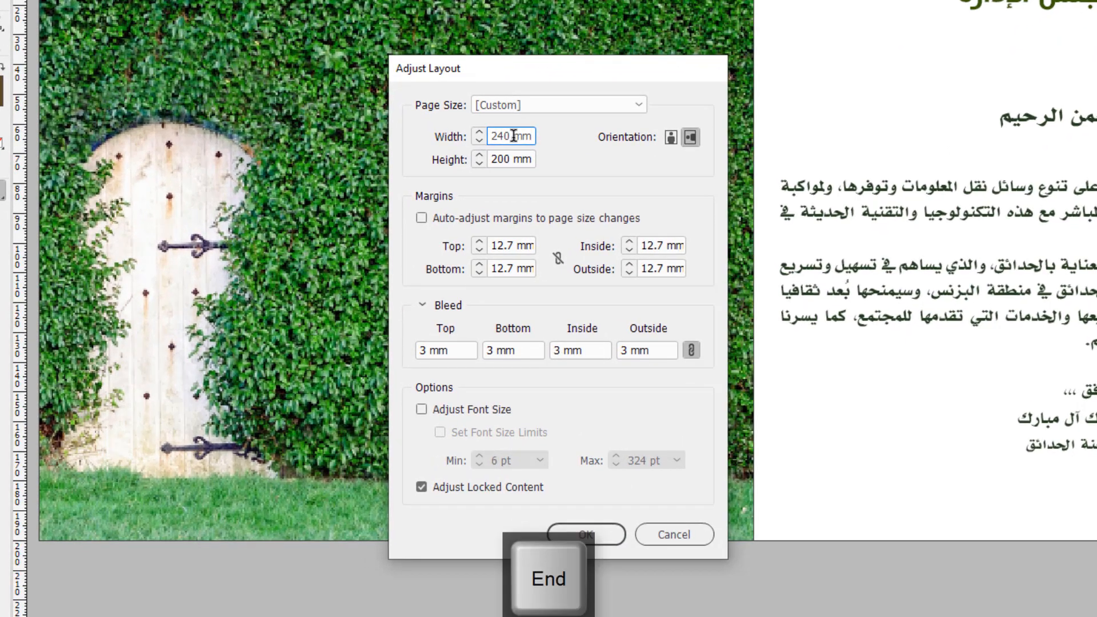
pyautogui.write('/.5')
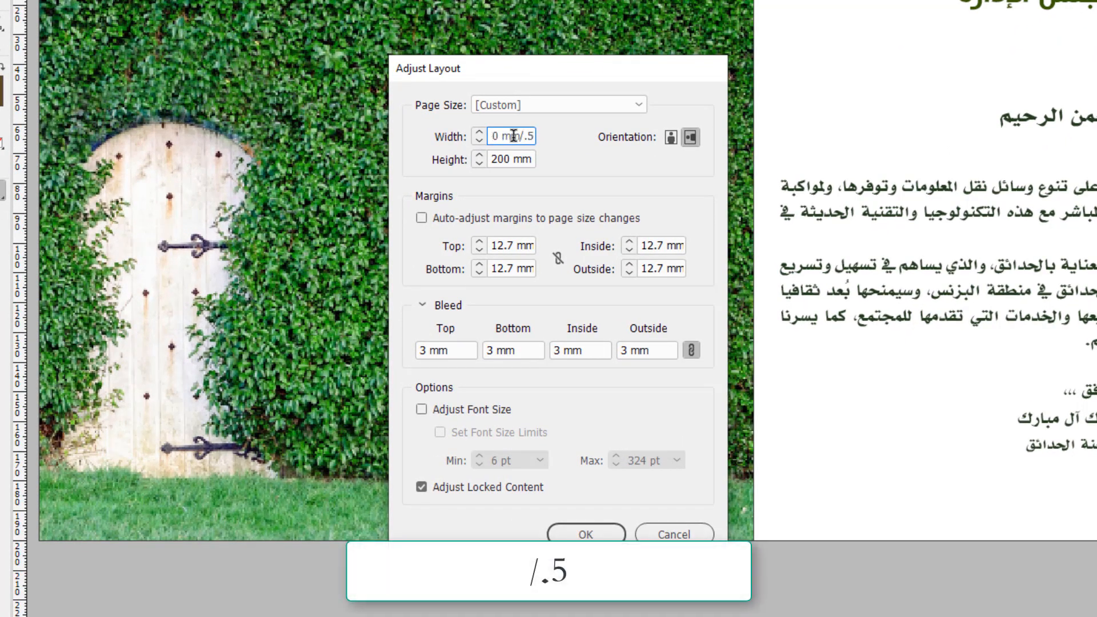
pyautogui.press('Tab')
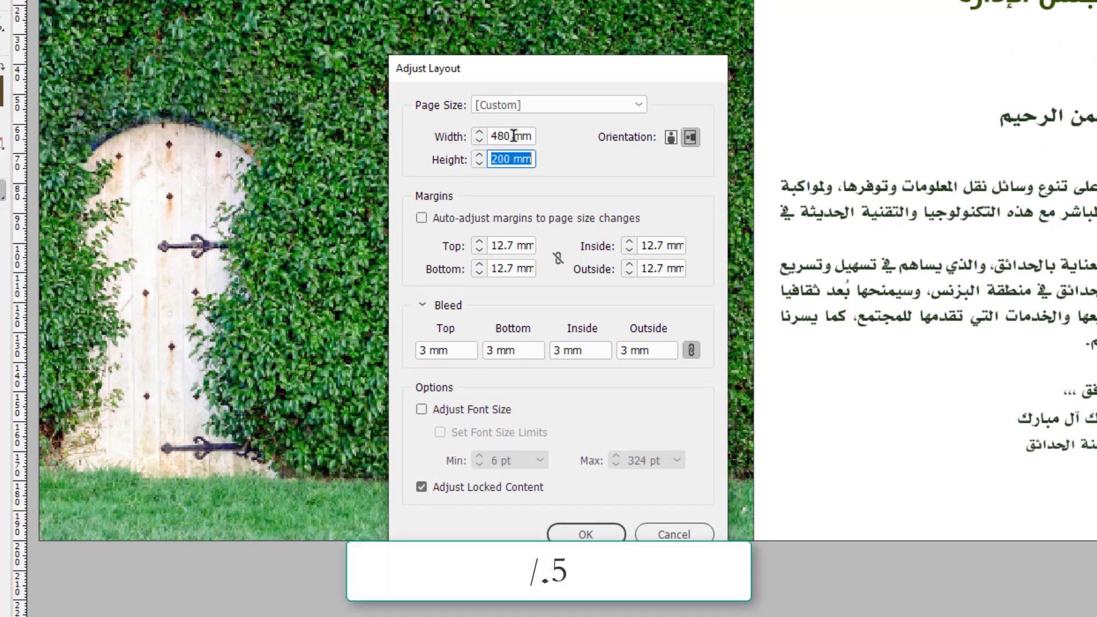
pyautogui.press('End')
pyautogui.write('/.5')
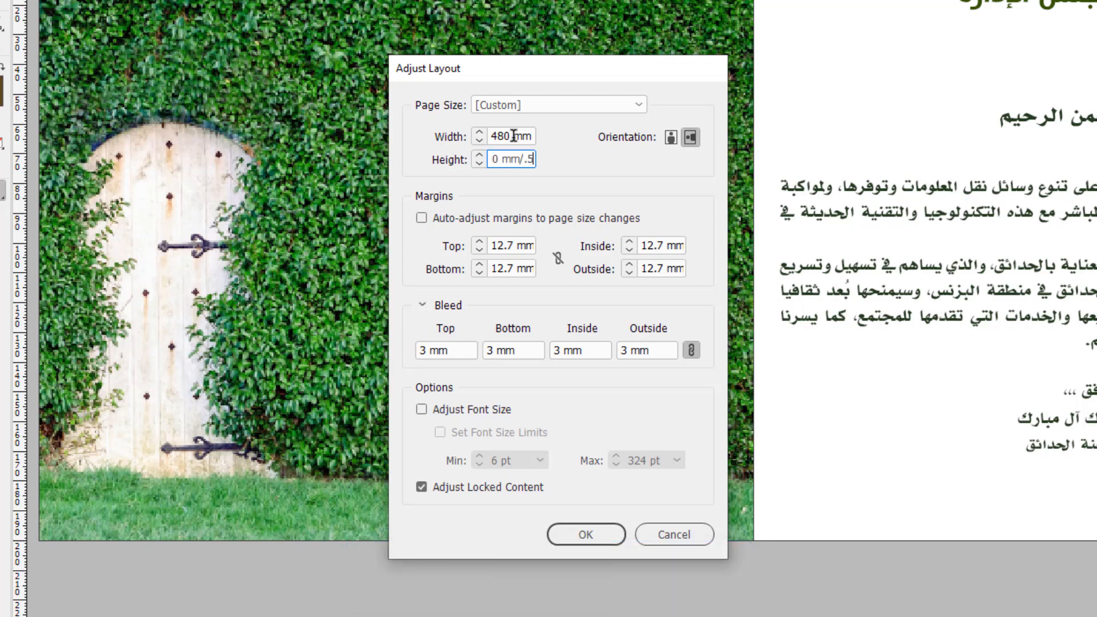
pyautogui.press('Tab')
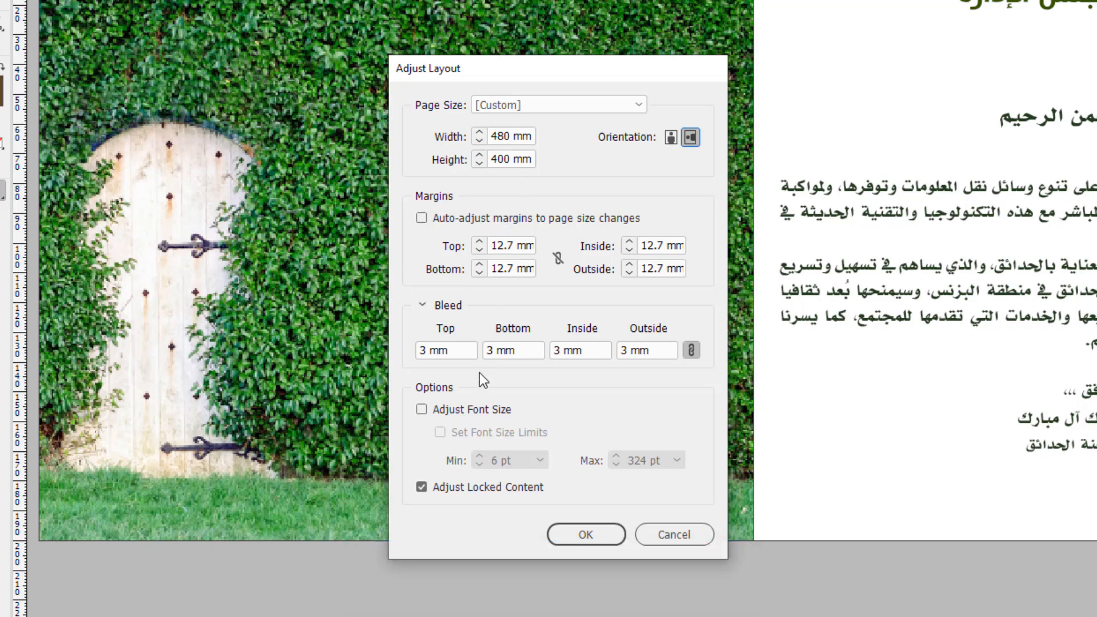
pyautogui.click(448, 409)
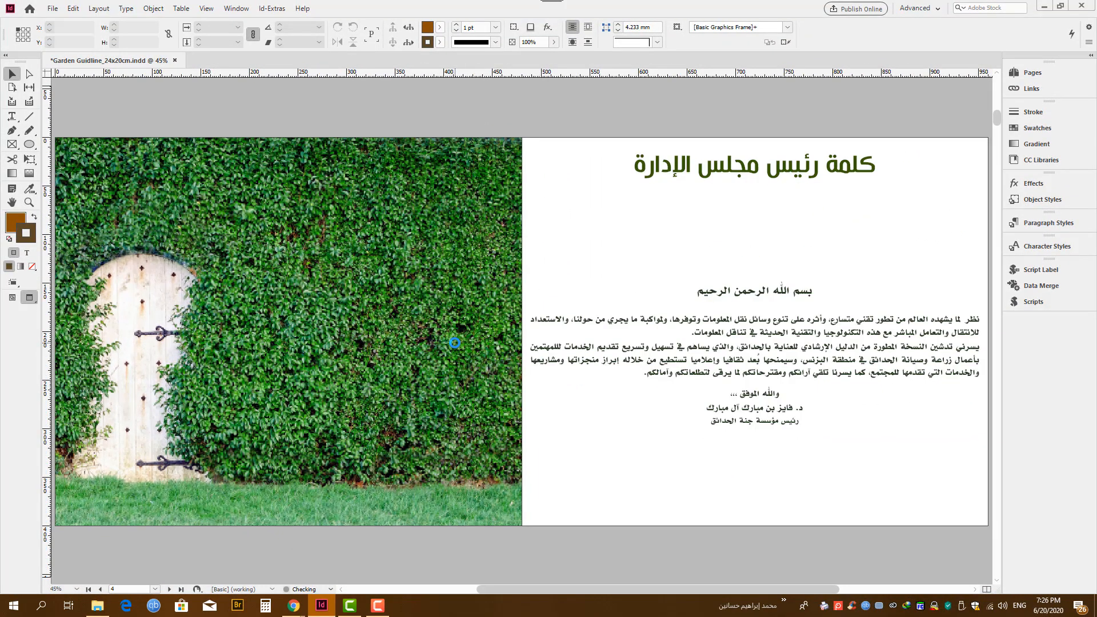
# Look through the spreads of the guide enlarged with Adjust Layout, up to pages 10 and 11.
pyautogui.scroll(-4, 702, 301)
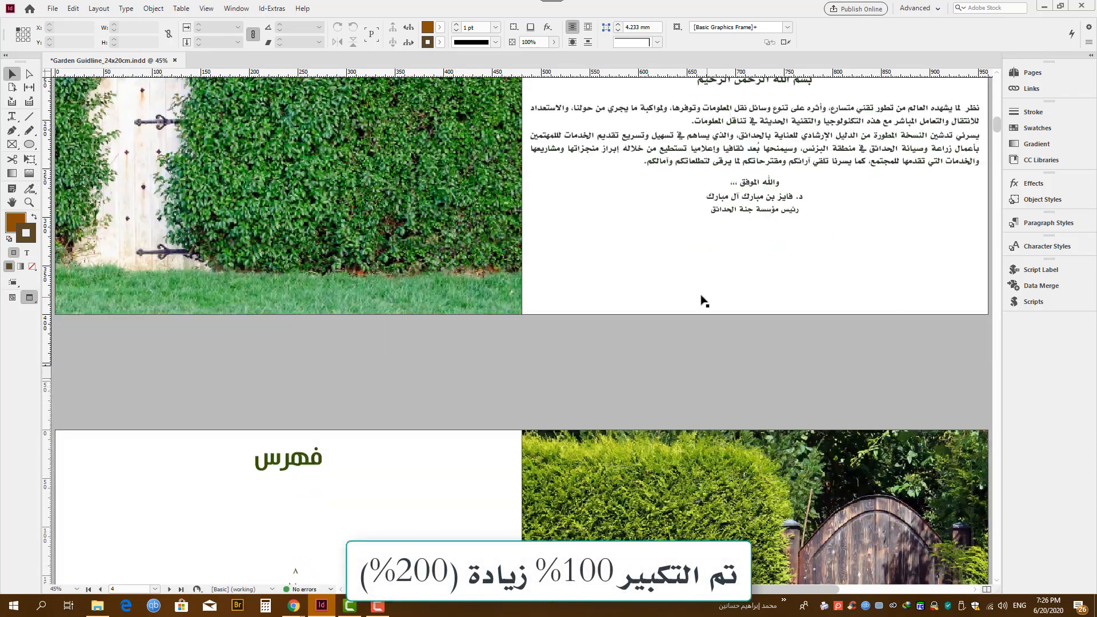
pyautogui.scroll(-11, 439, 199)
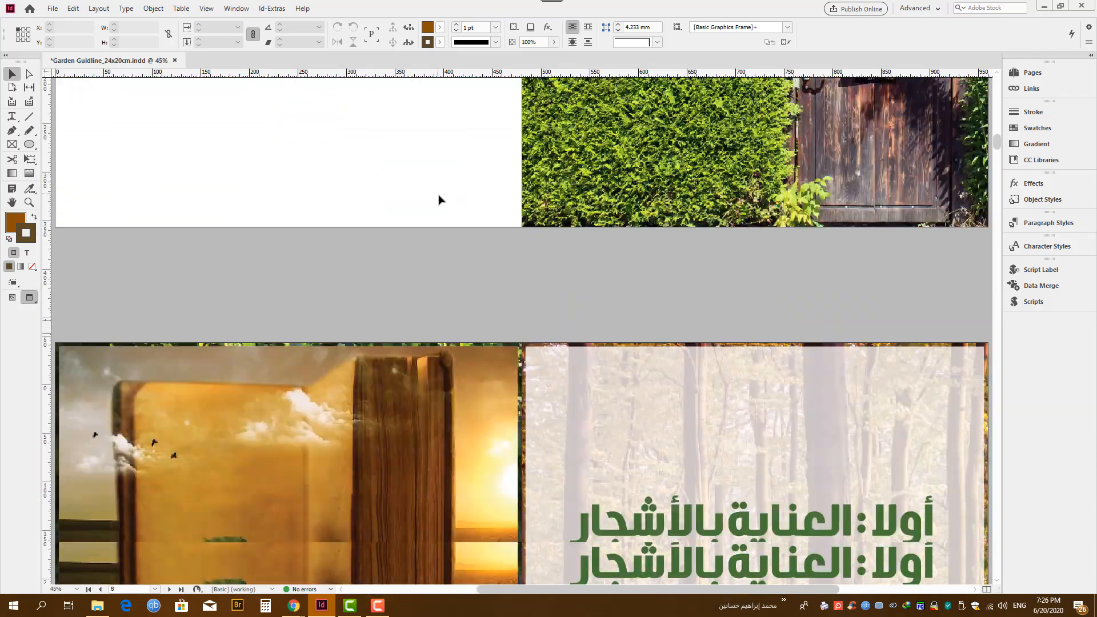
pyautogui.scroll(-9, 439, 198)
pyautogui.scroll(7, 472, 204)
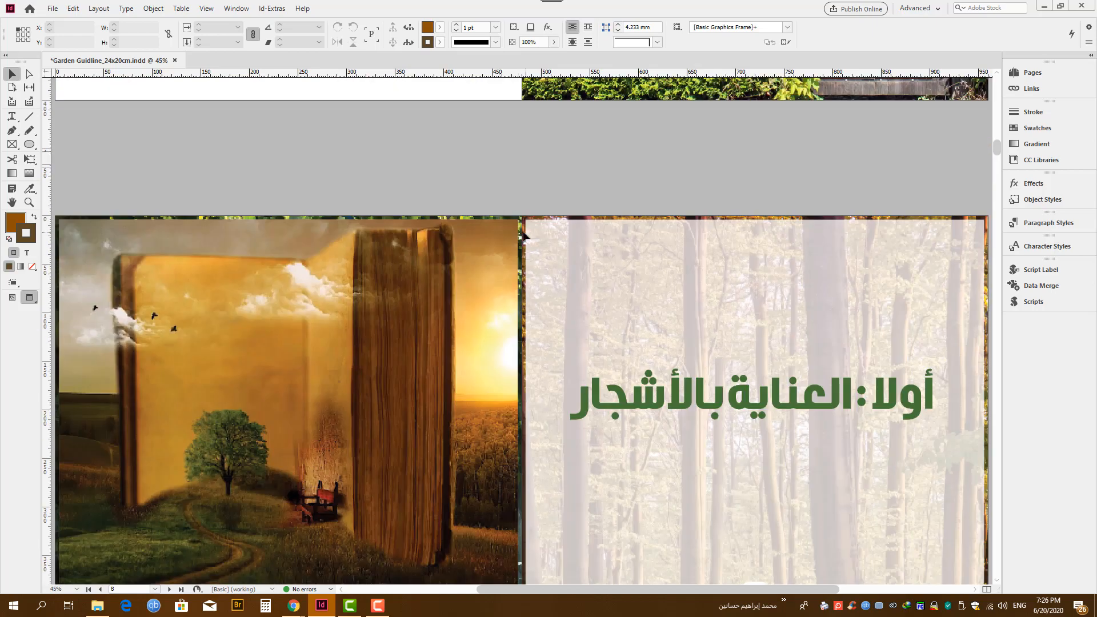
pyautogui.scroll(-11, 519, 226)
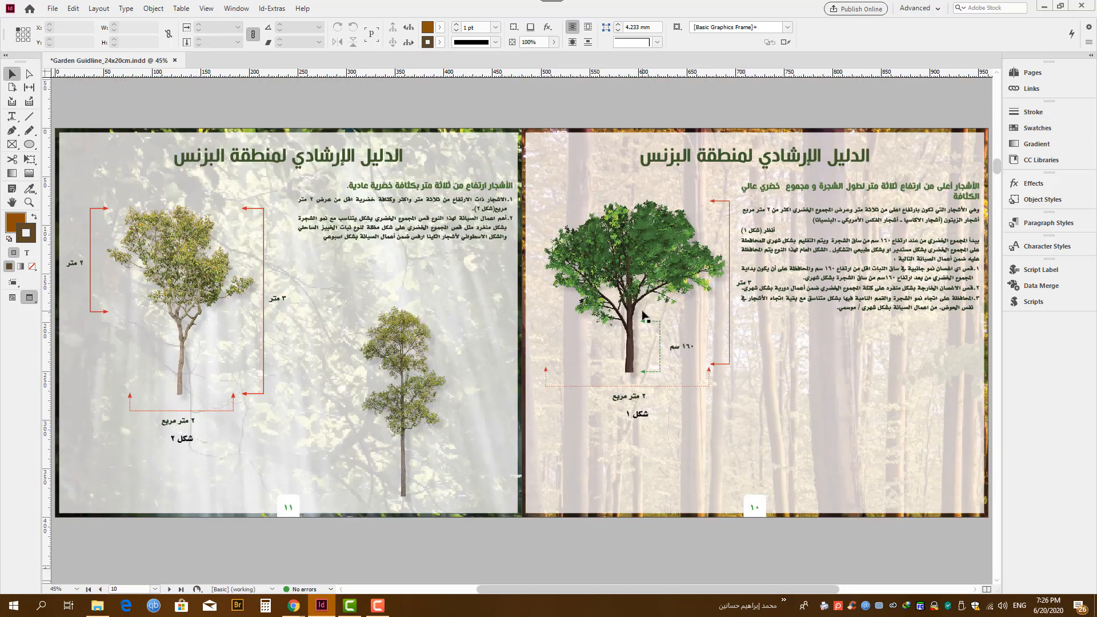
# Save the enlarged guide as a new document named Garden Guidline_24x20cm_Adjust Layout_200_Bigger.
pyautogui.click(52, 9)
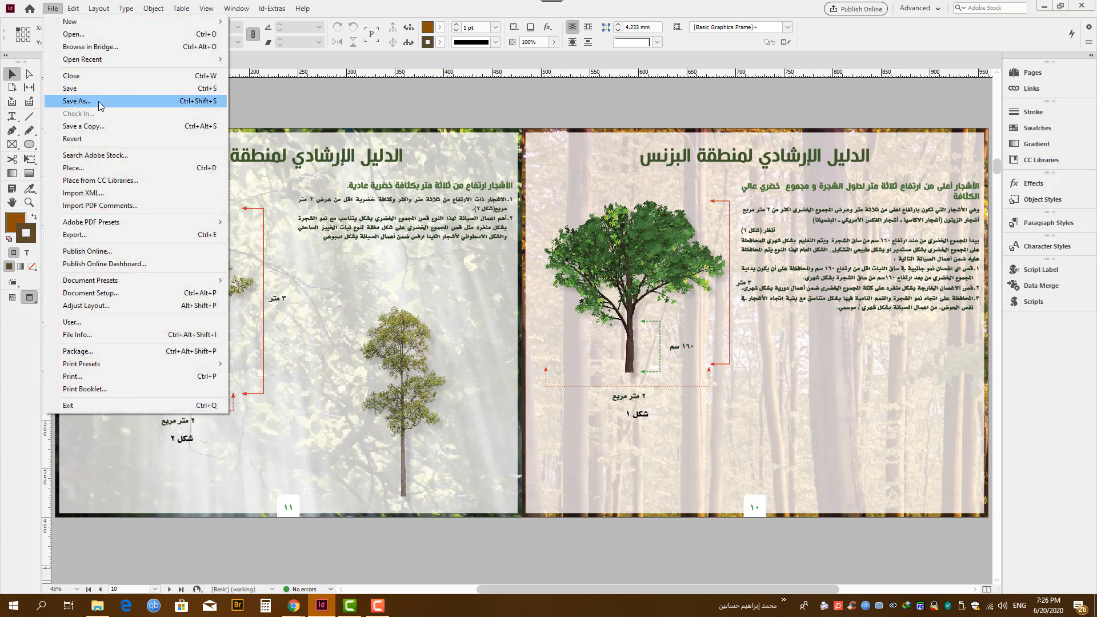
pyautogui.click(98, 102)
pyautogui.click(410, 495)
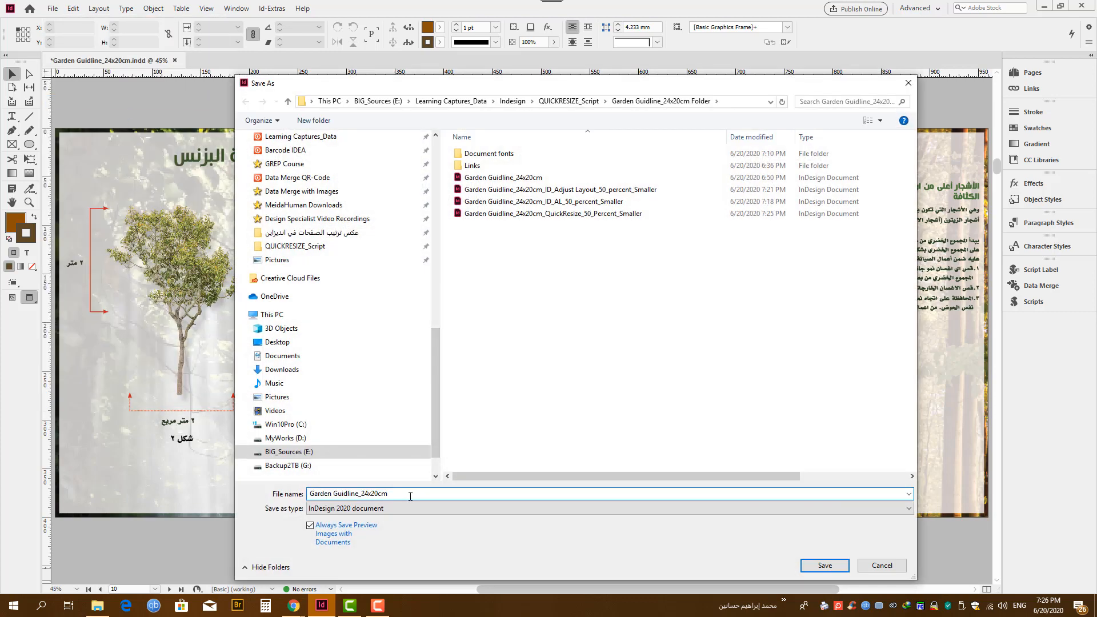
pyautogui.write('_Adjust Layout_200_Bi')
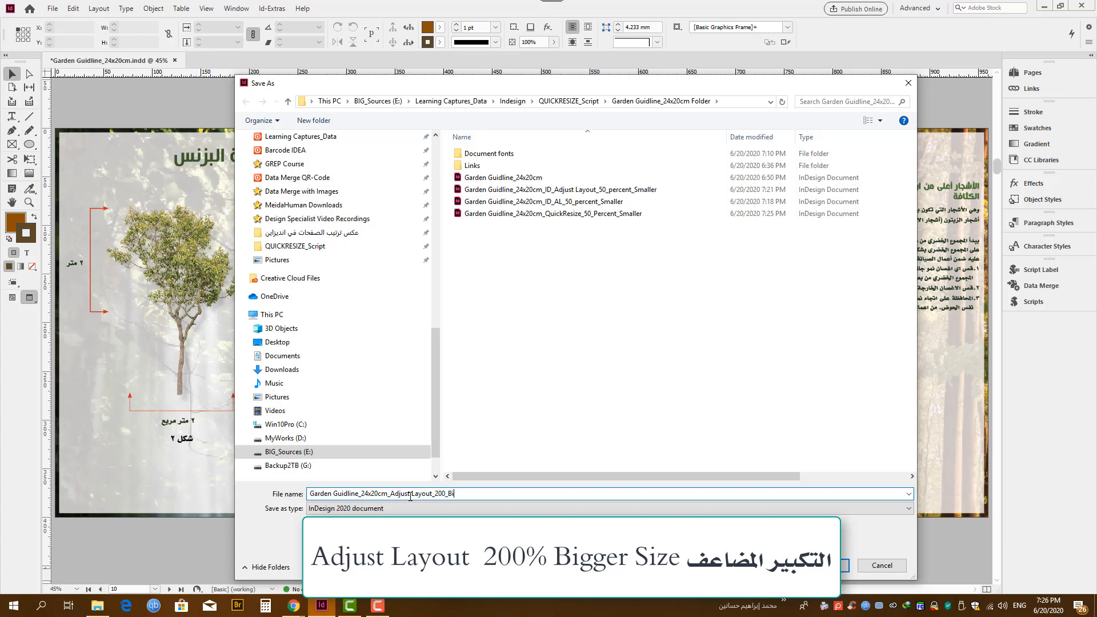
pyautogui.write('gger')
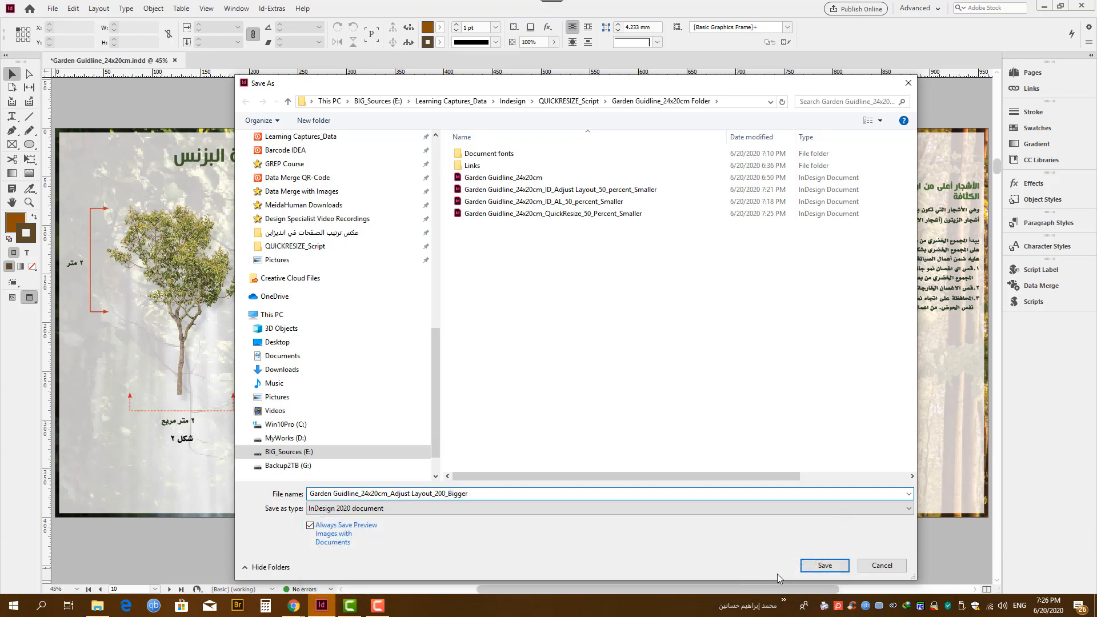
pyautogui.click(824, 565)
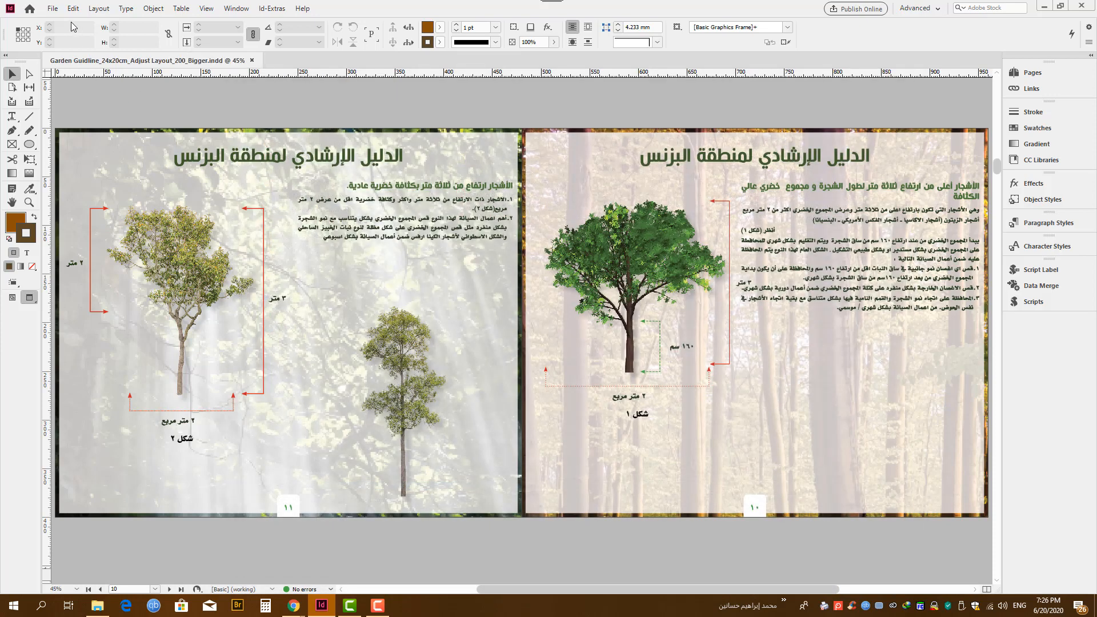
# Open the original Garden Guidline_24x20cm document alongside the Adjust Layout version.
pyautogui.click(52, 8)
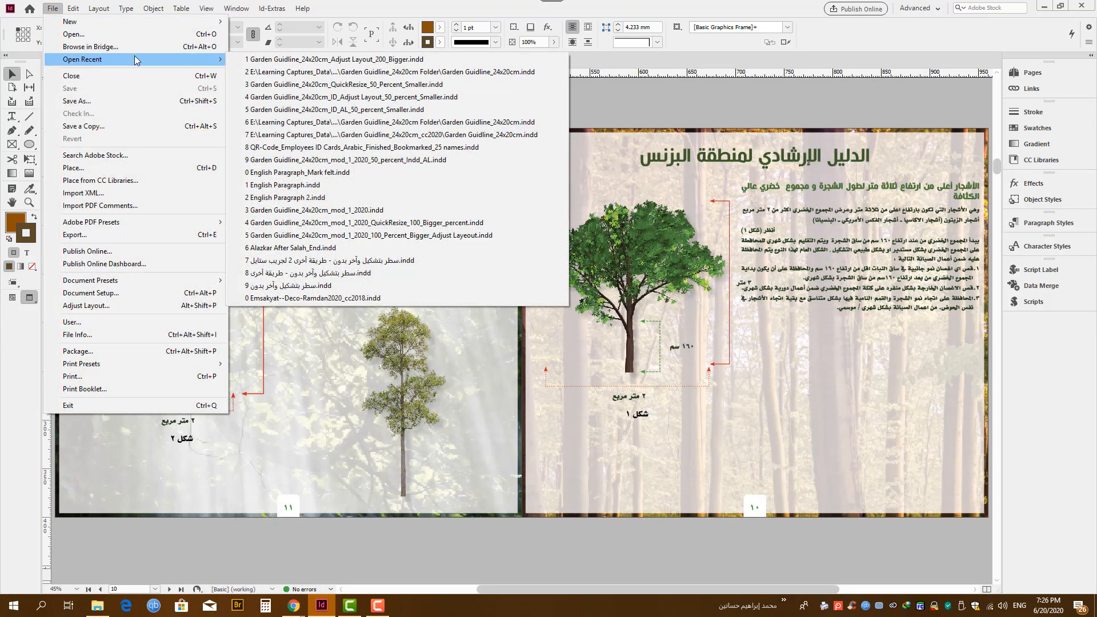
pyautogui.click(126, 35)
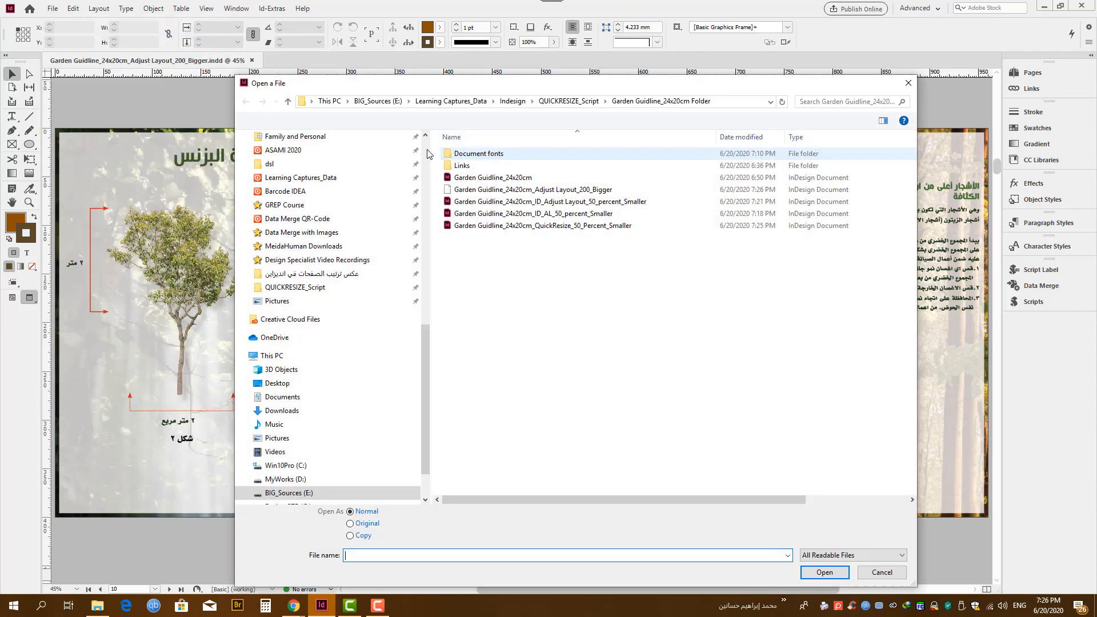
pyautogui.doubleClick(498, 183)
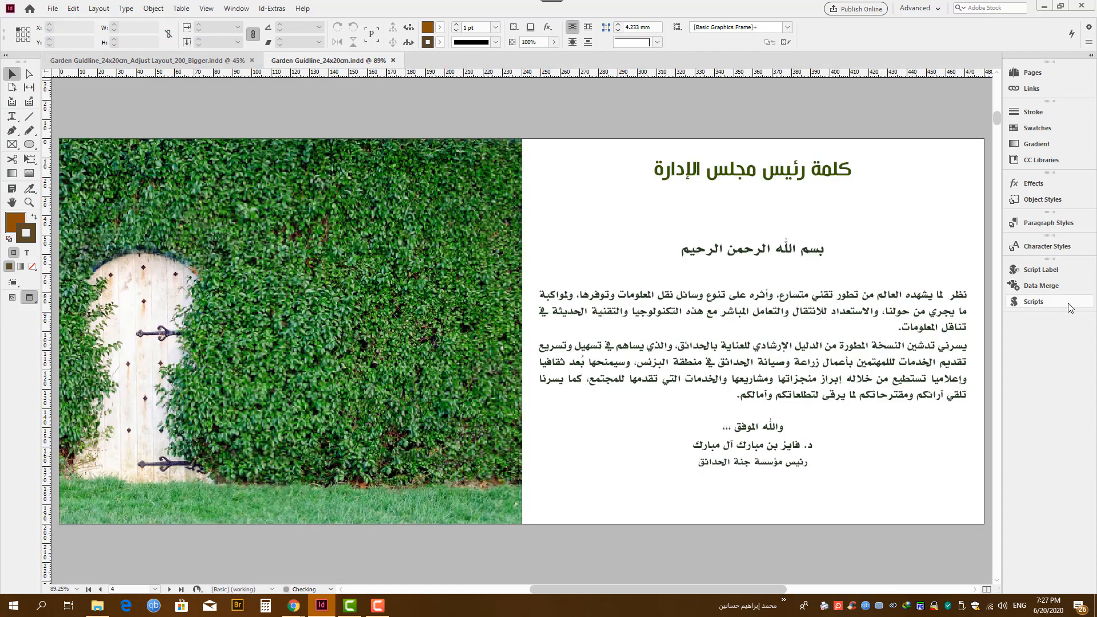
# Enlarge the original guide to 200 percent in width and height with the QuickResize1.4.1 script.
pyautogui.click(1057, 303)
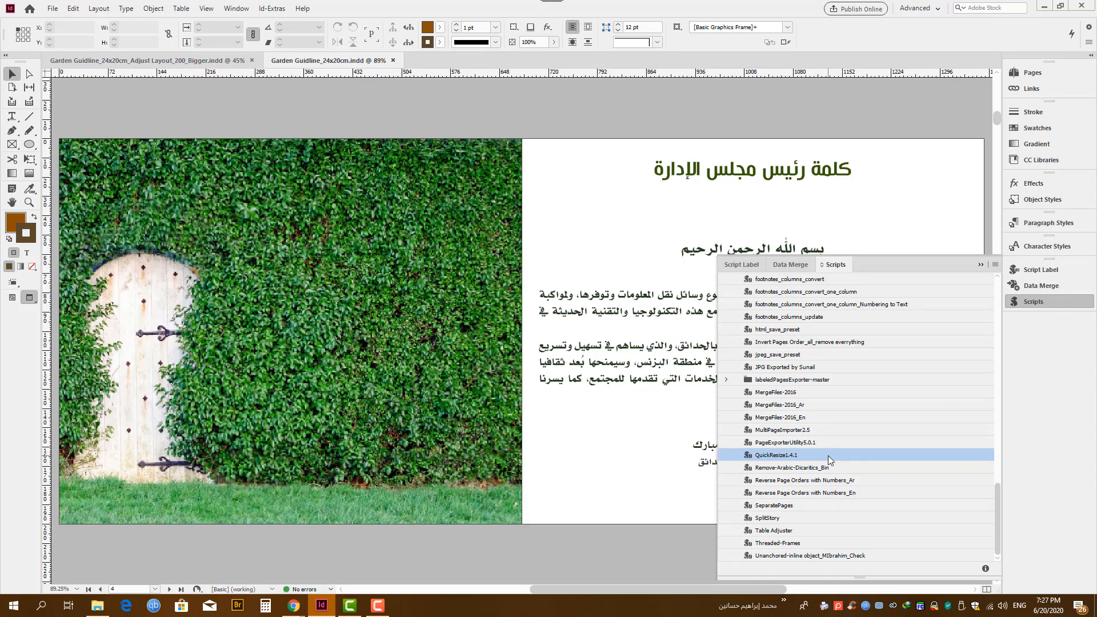
pyautogui.doubleClick(828, 455)
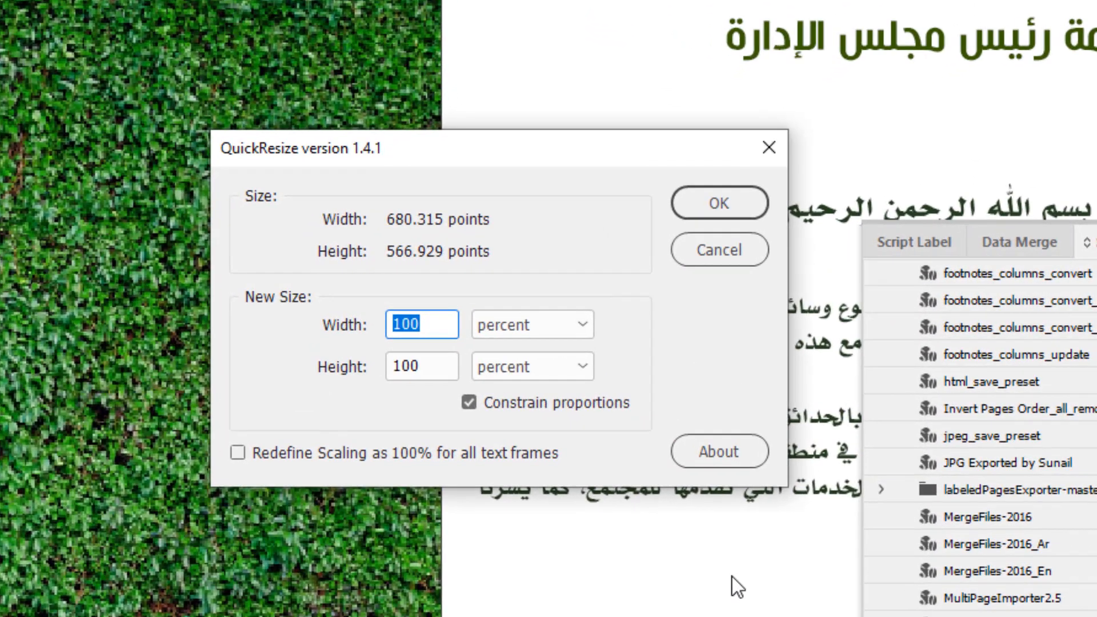
pyautogui.write('200')
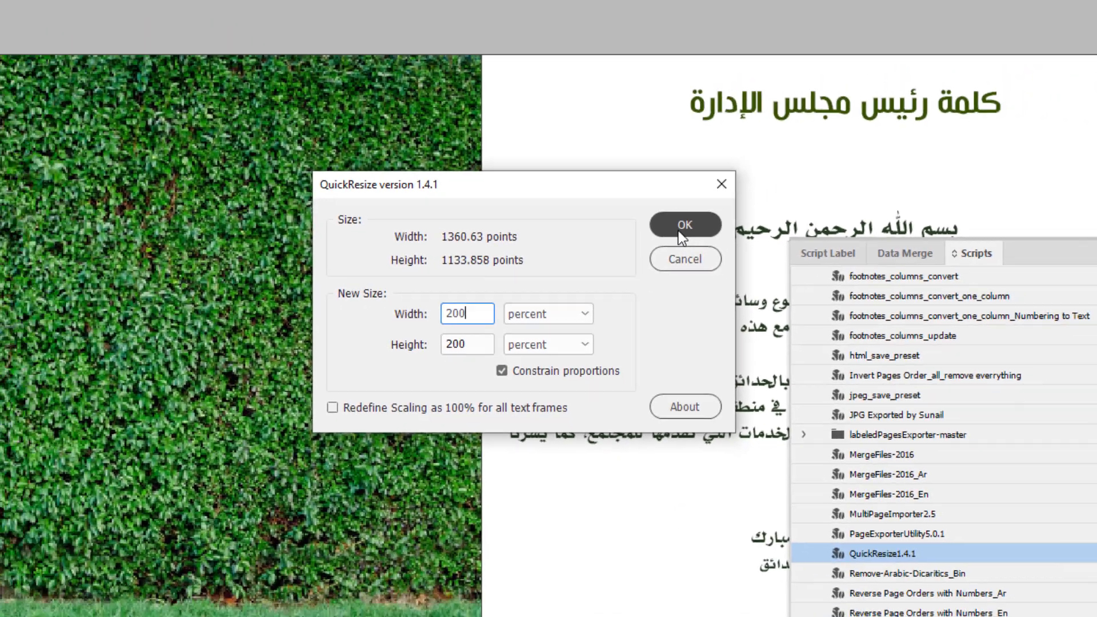
pyautogui.click(719, 203)
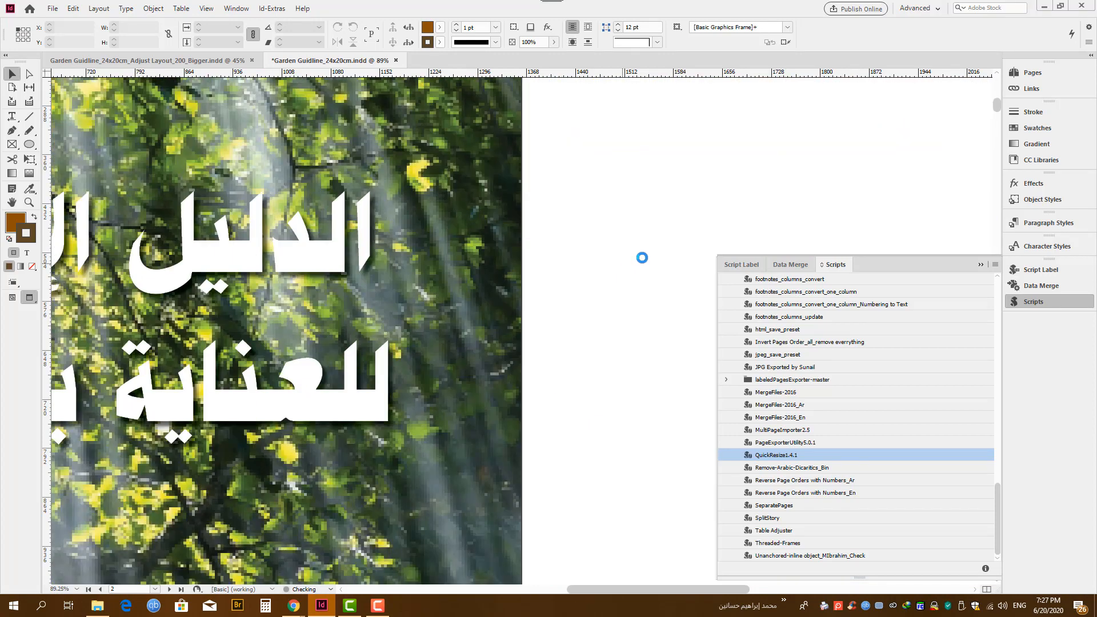
pyautogui.click(980, 266)
# Review the QuickResize-enlarged guide from the cover to pages 10 and 11 and compare that spread with the Adjust Layout version.
pyautogui.hotkey('ctrl', 'alt', '0')
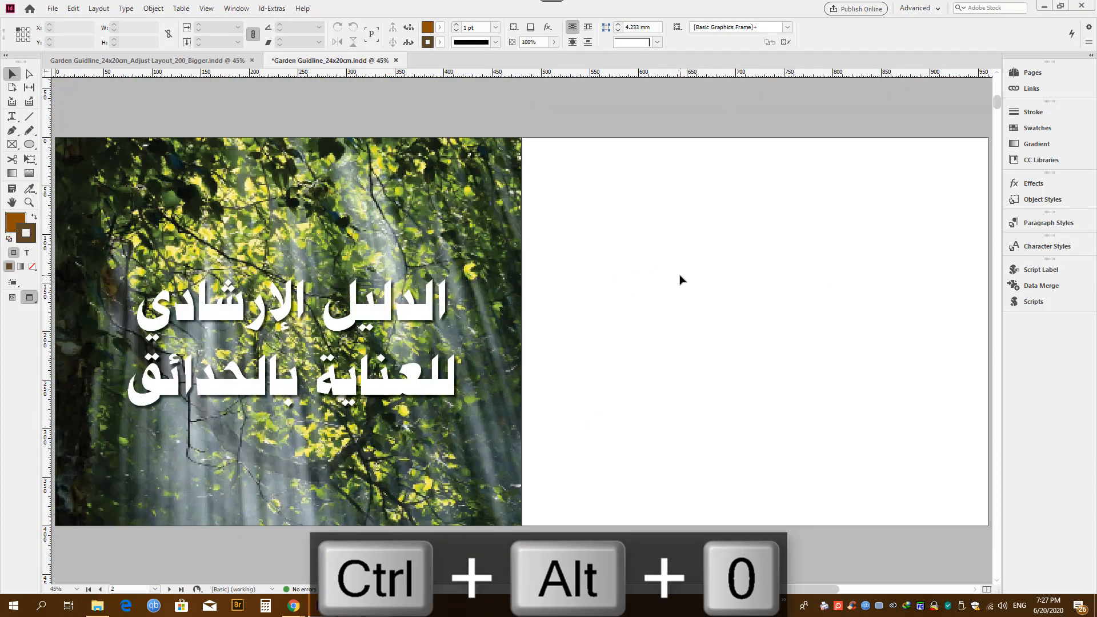
pyautogui.scroll(8, 693, 270)
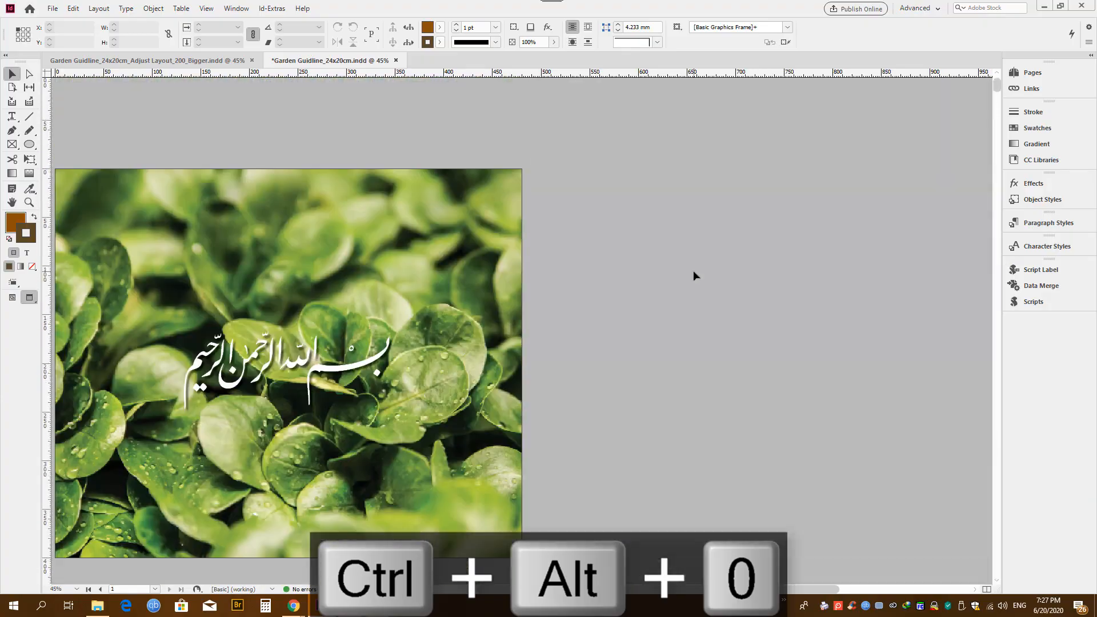
pyautogui.scroll(-10, 694, 271)
pyautogui.scroll(-10, 696, 296)
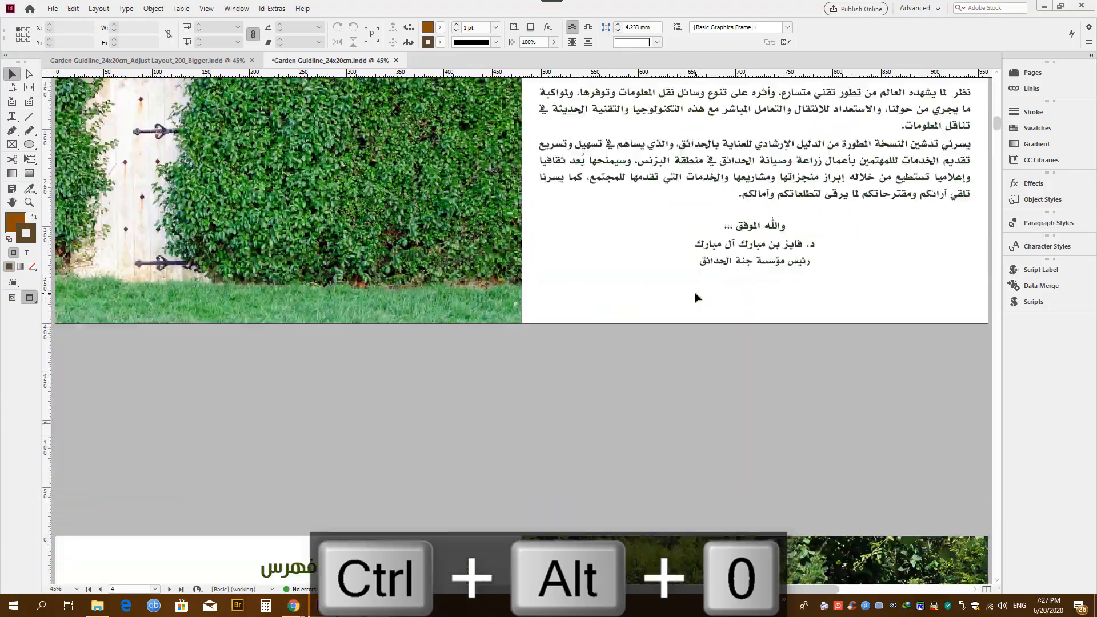
pyautogui.scroll(-8, 697, 301)
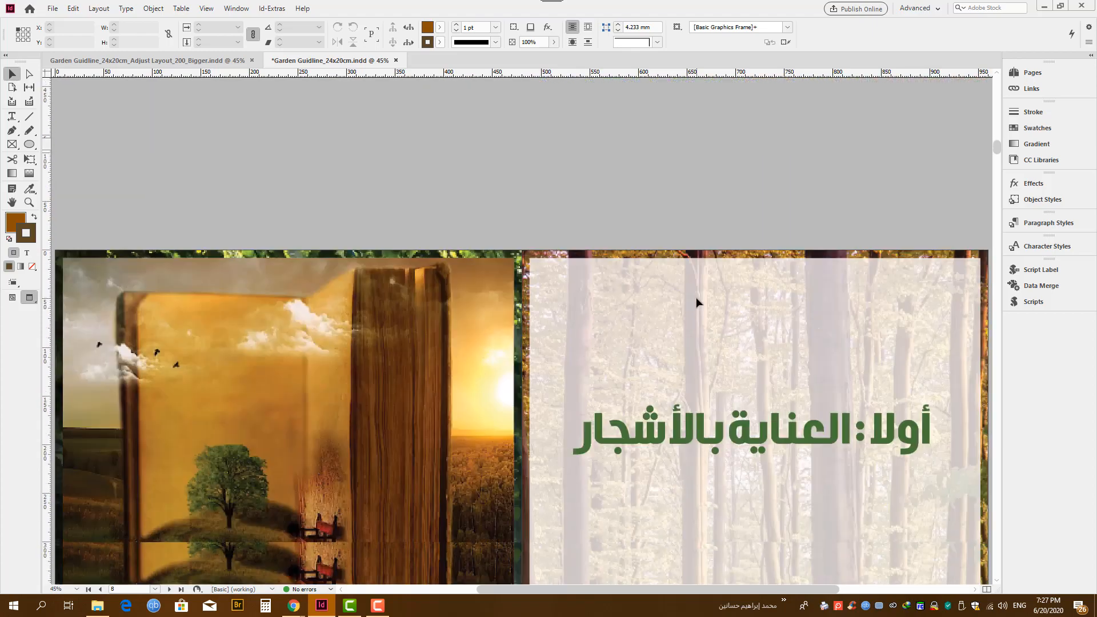
pyautogui.scroll(-8, 697, 296)
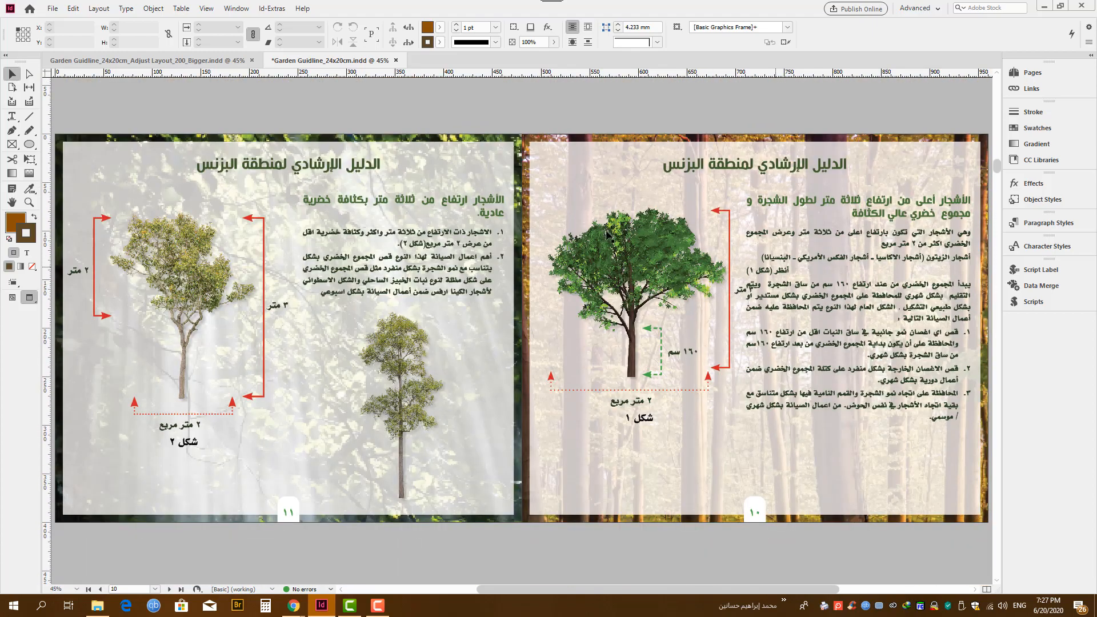
pyautogui.click(185, 59)
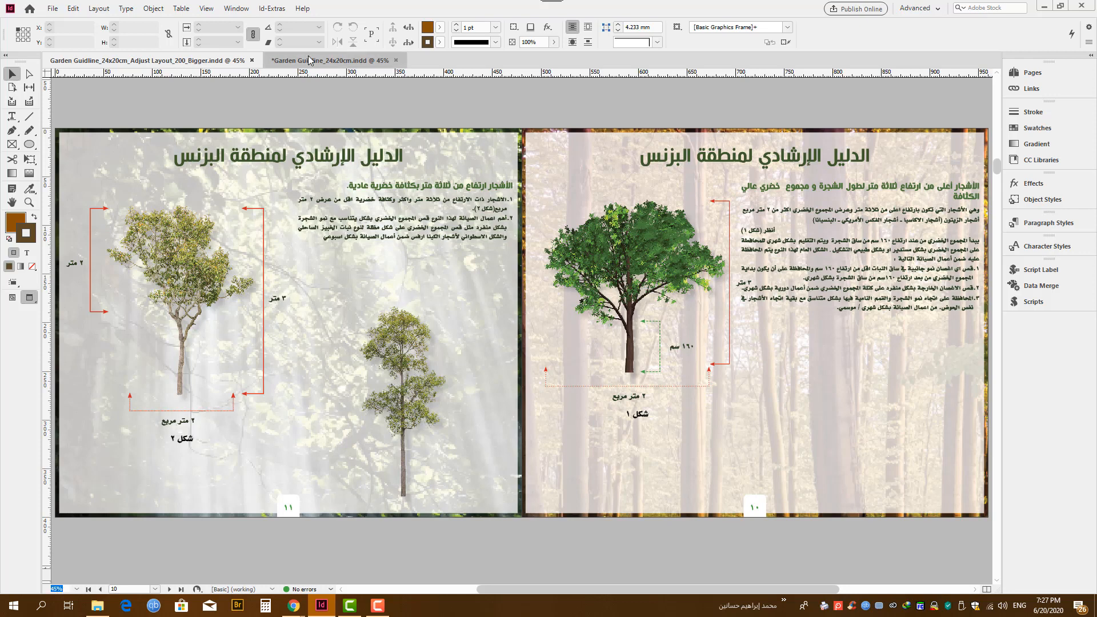
pyautogui.click(183, 64)
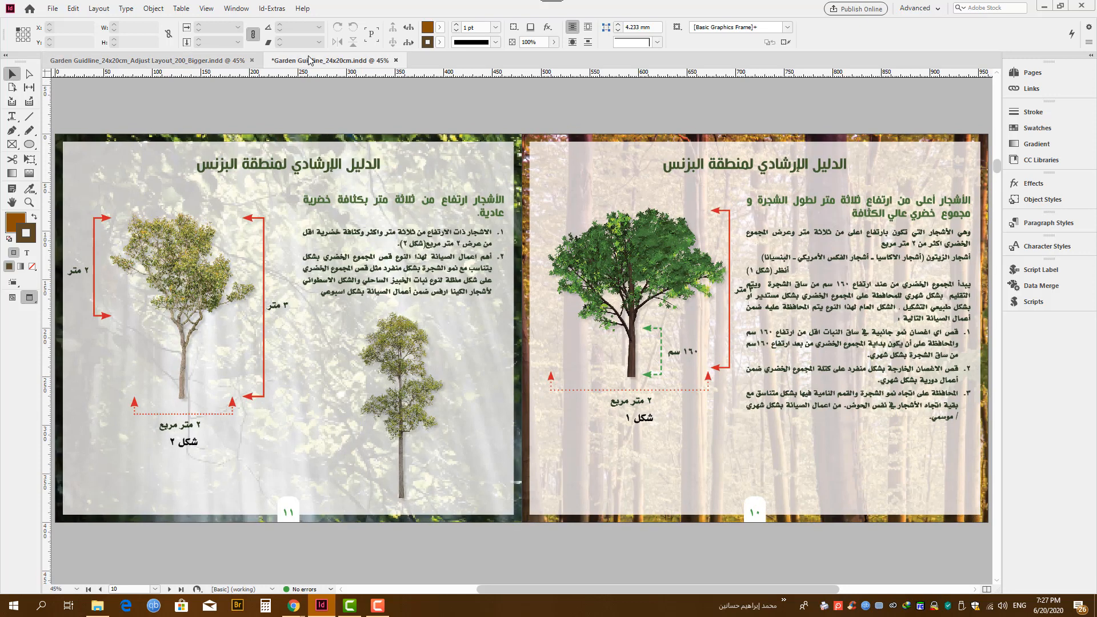
pyautogui.click(178, 63)
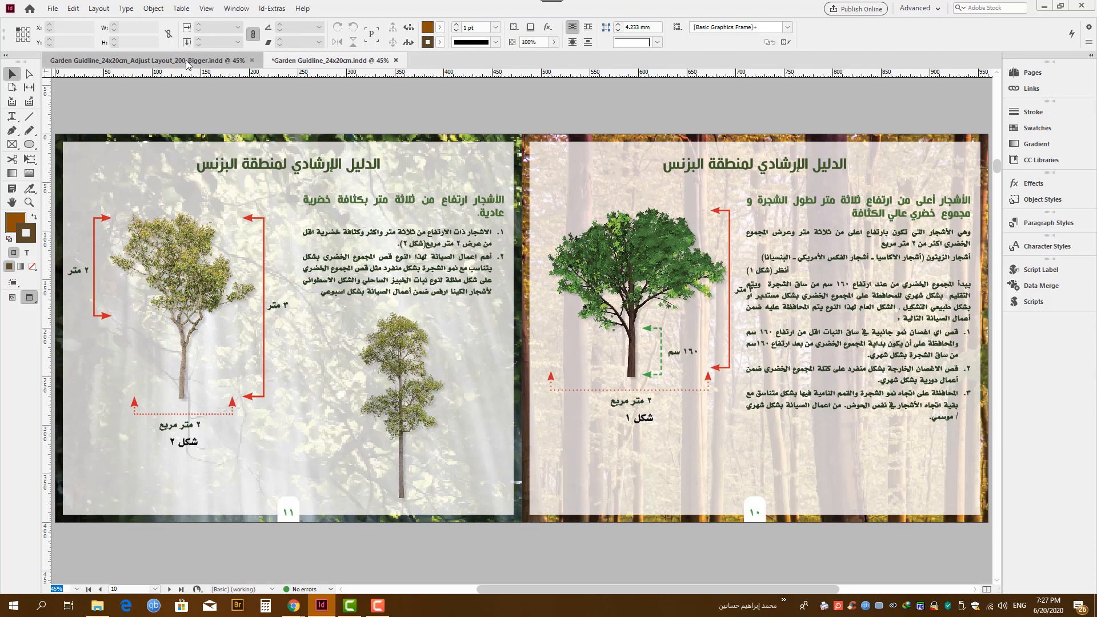
# Close the Adjust Layout version and save the QuickResize-enlarged guide as Garden Guidline_24x20cm_QucikResize_200Percent.
pyautogui.click(252, 60)
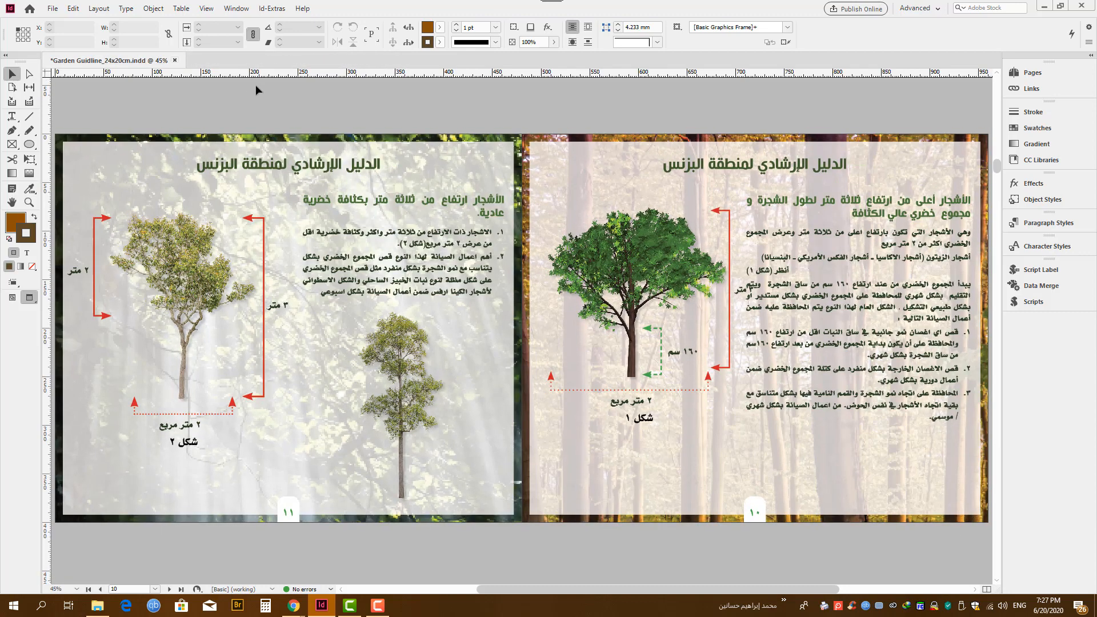
pyautogui.click(52, 8)
pyautogui.press('Escape')
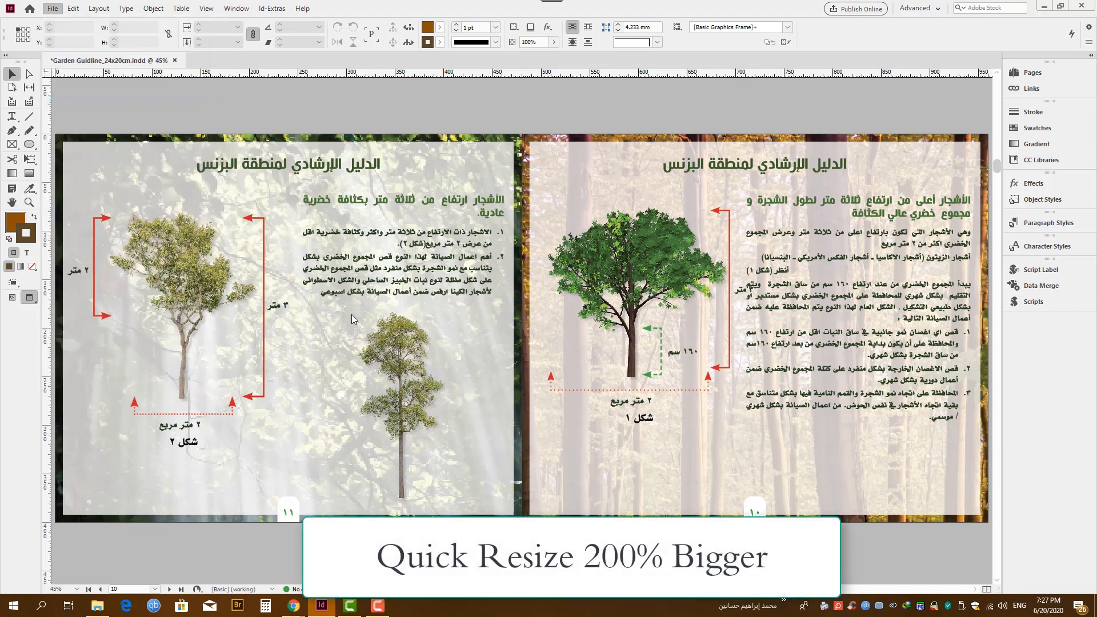
pyautogui.hotkey('ctrl', 'shift', 's')
pyautogui.click(412, 496)
pyautogui.write('_24x20cm_')
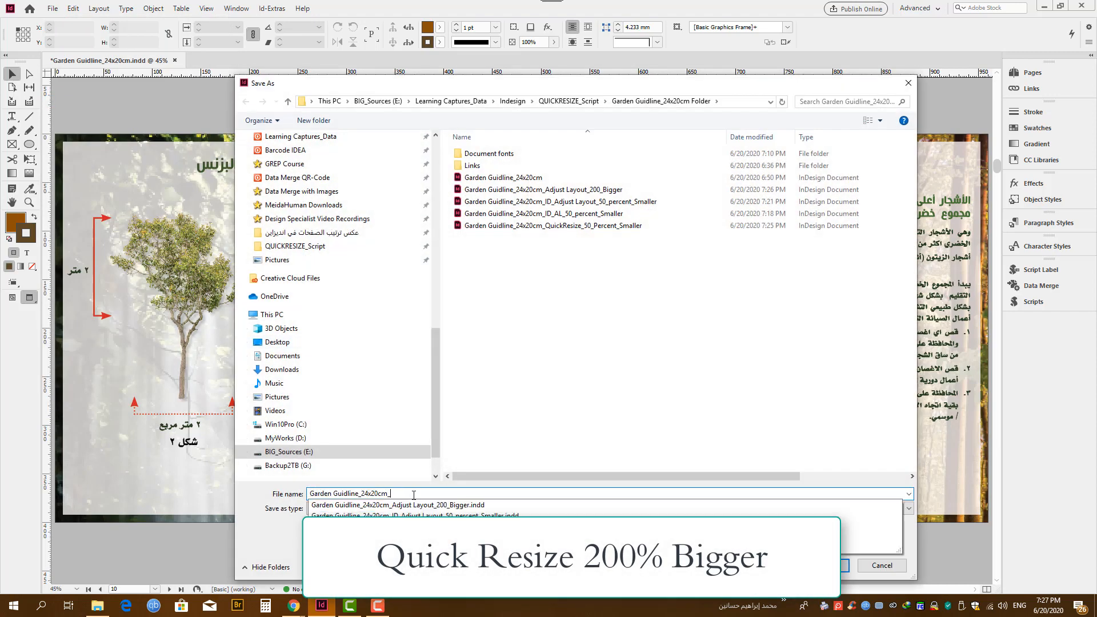
pyautogui.write('QucikResize_200Pe')
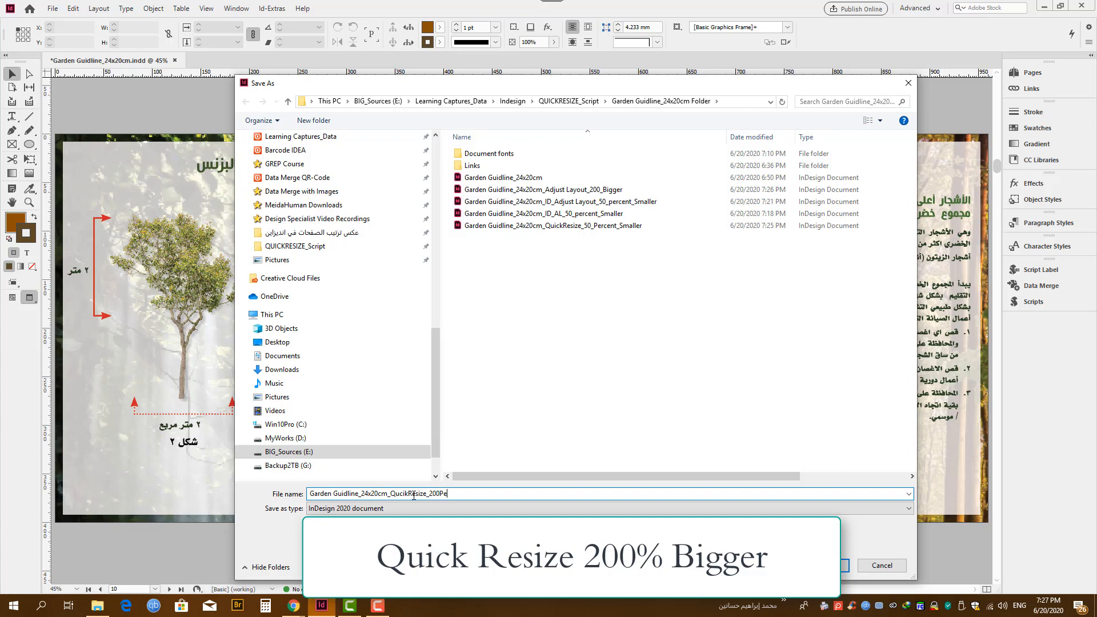
pyautogui.write('rcent')
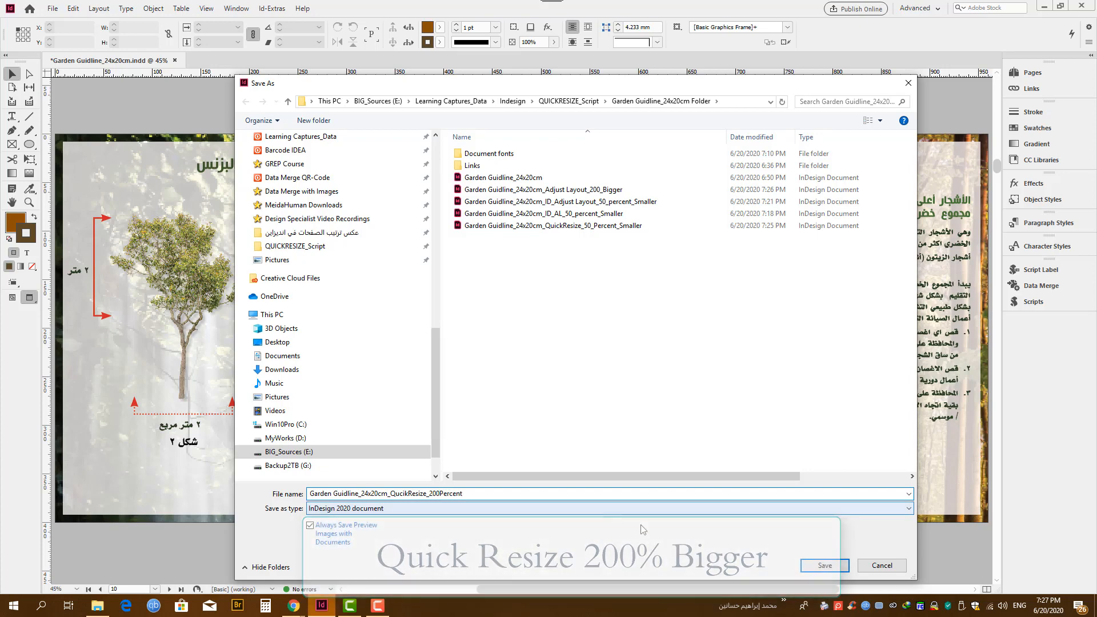
pyautogui.click(820, 569)
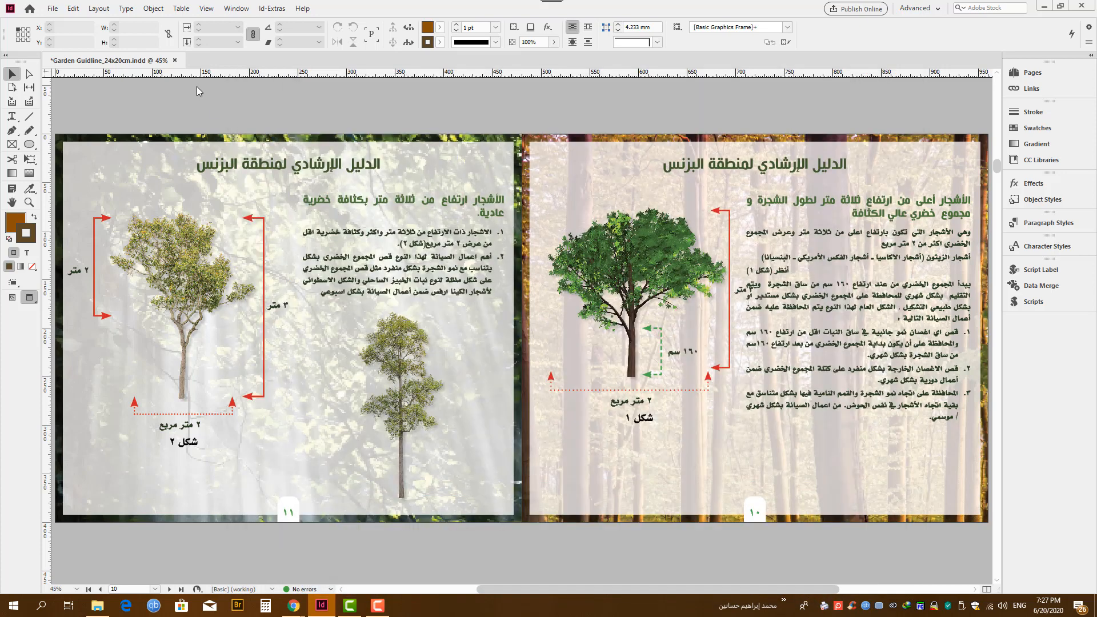
# Open the original Garden Guidline_24x20cm document next to the QuickResize 200 percent version.
pyautogui.click(52, 8)
pyautogui.click(64, 34)
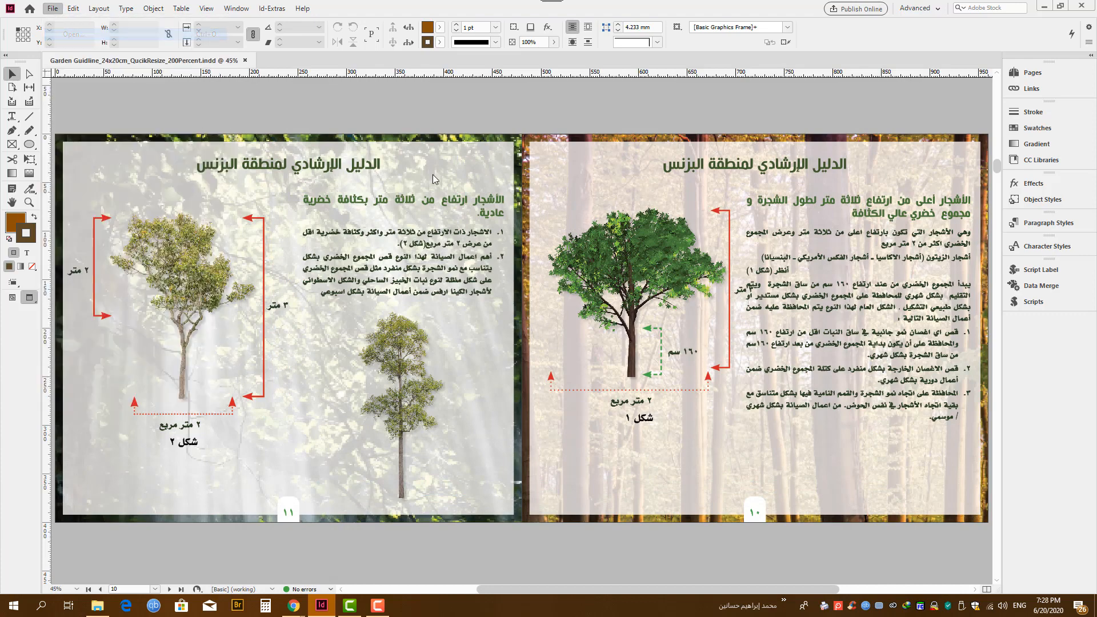
pyautogui.doubleClick(505, 180)
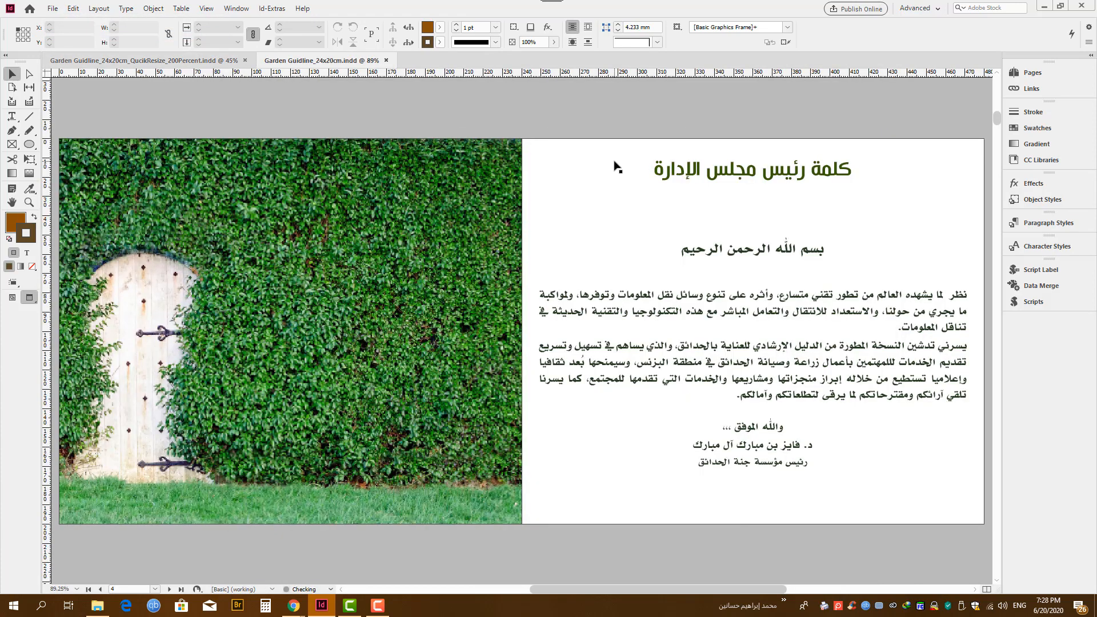
# Go to page 10 of the original guide and compare it with the same spread in the QuickResize version.
pyautogui.hotkey('ctrl', 'j')
pyautogui.write('10')
pyautogui.press('Return')
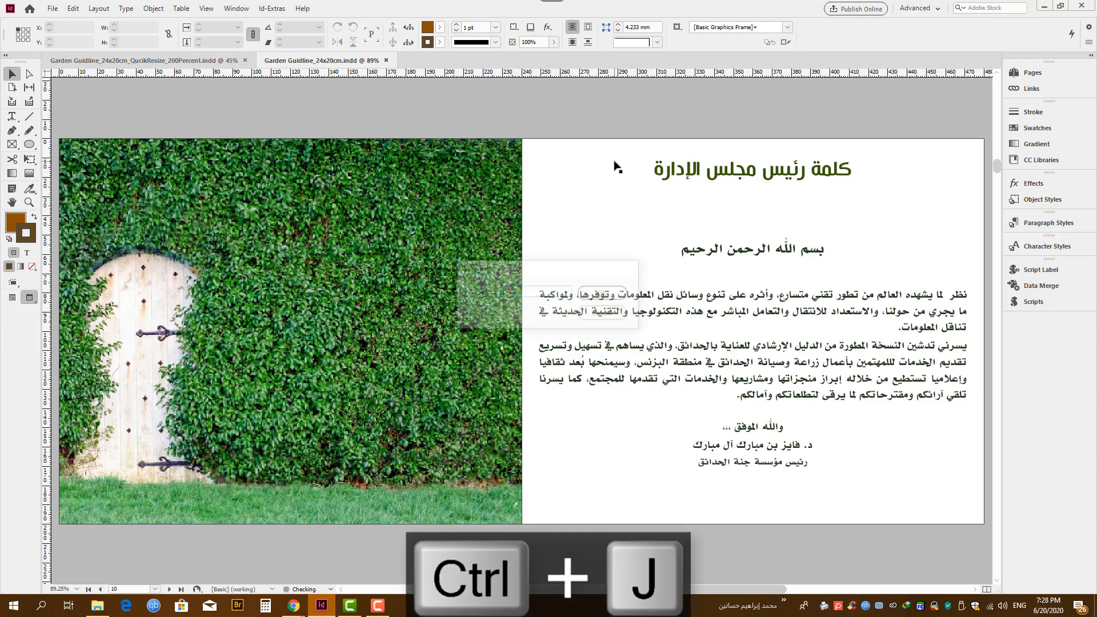
pyautogui.click(212, 60)
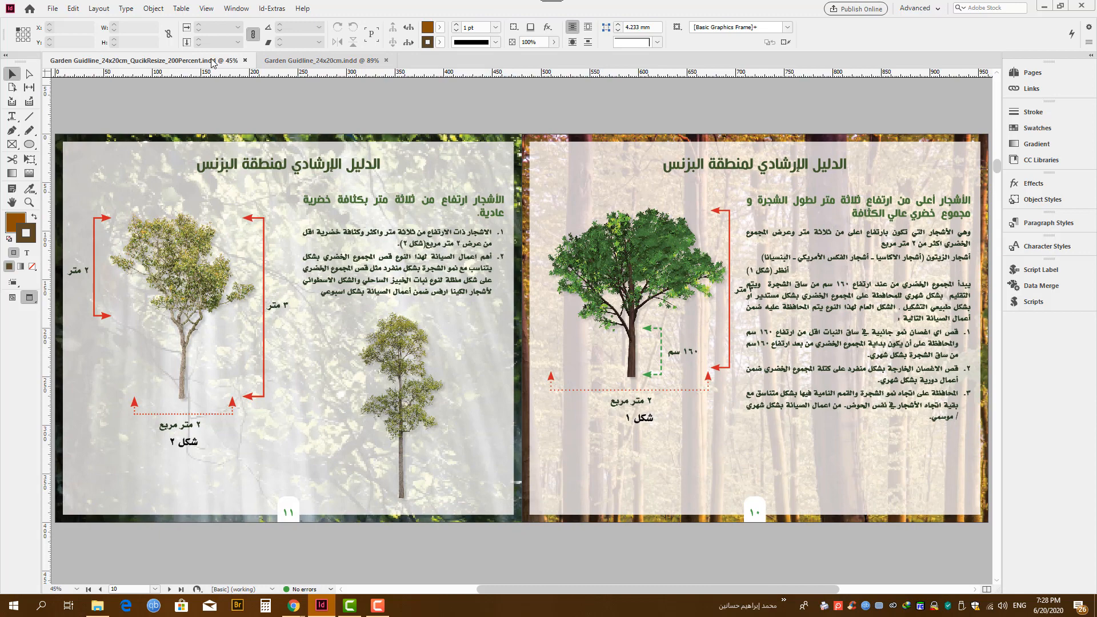
pyautogui.click(301, 60)
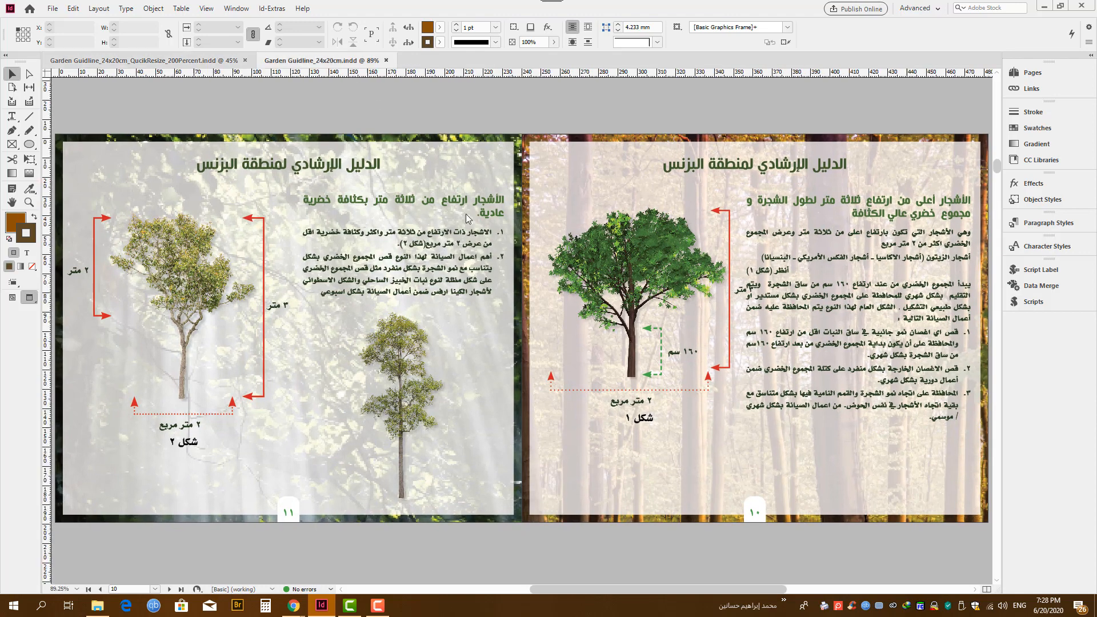
# Compare the spread of pages 12 and 13 between the original guide and the QuickResize 200 percent version.
pyautogui.scroll(-3, 490, 223)
pyautogui.scroll(-6, 490, 223)
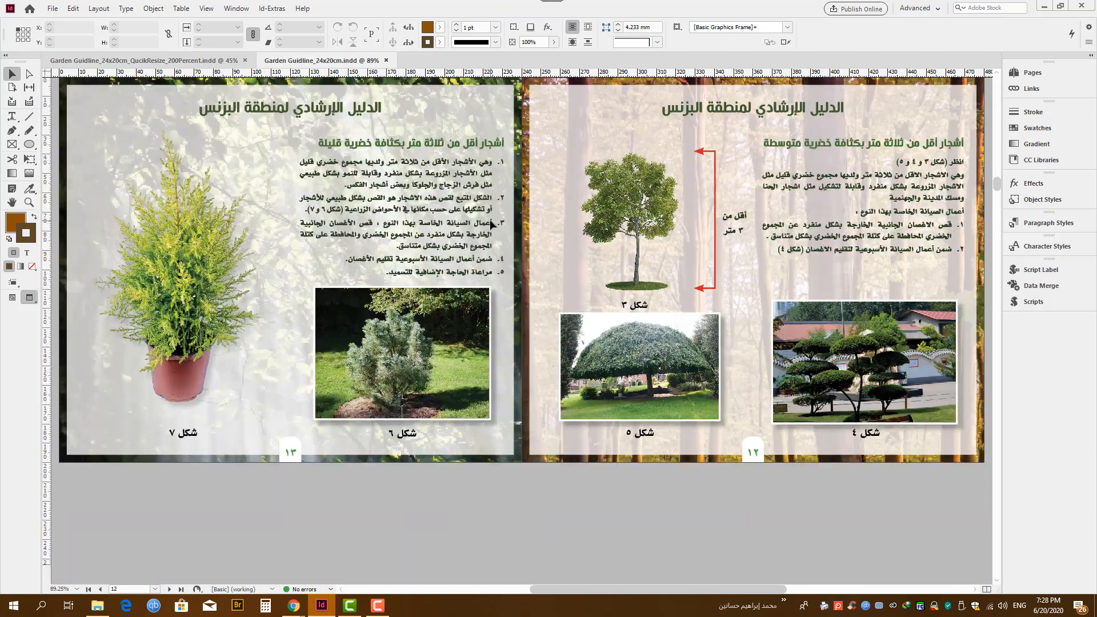
pyautogui.scroll(1, 491, 224)
pyautogui.click(143, 60)
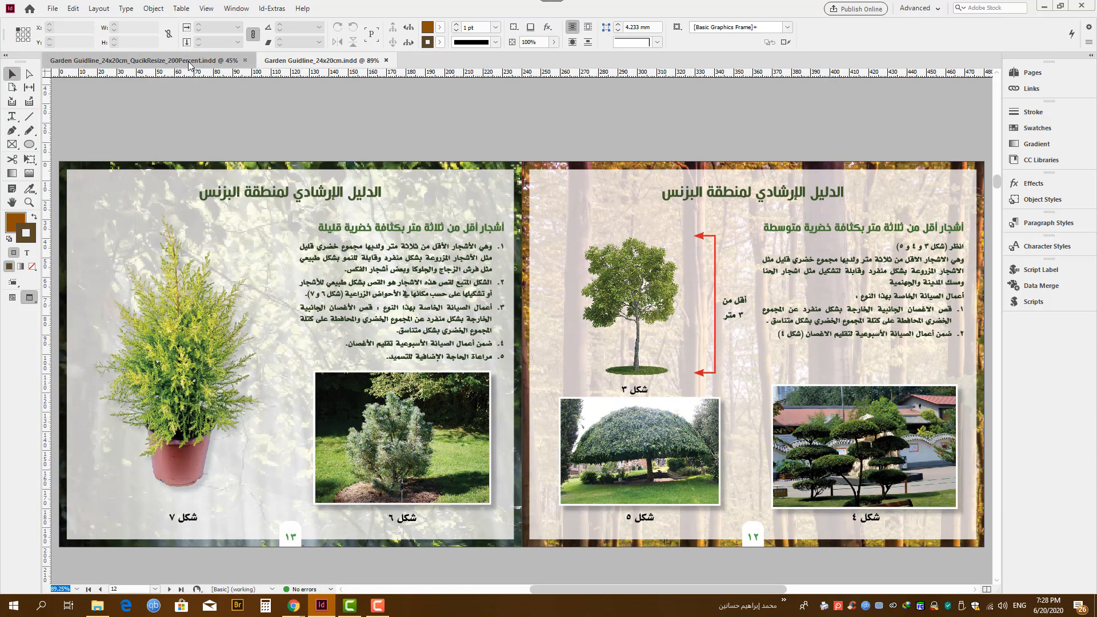
pyautogui.scroll(-5, 469, 220)
pyautogui.scroll(-1, 470, 220)
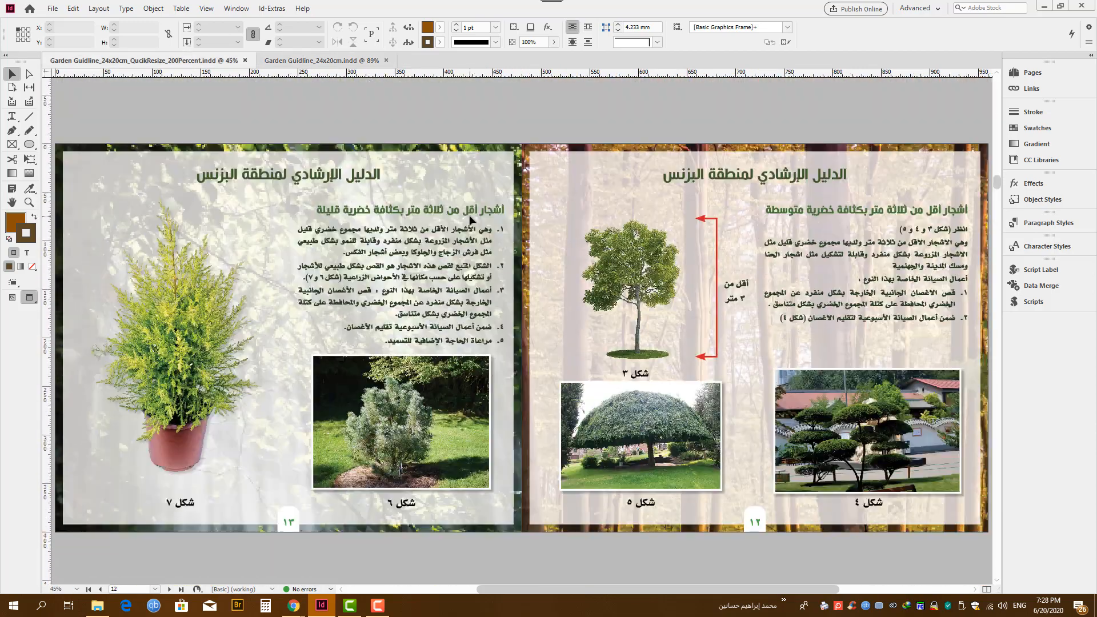
pyautogui.click(348, 60)
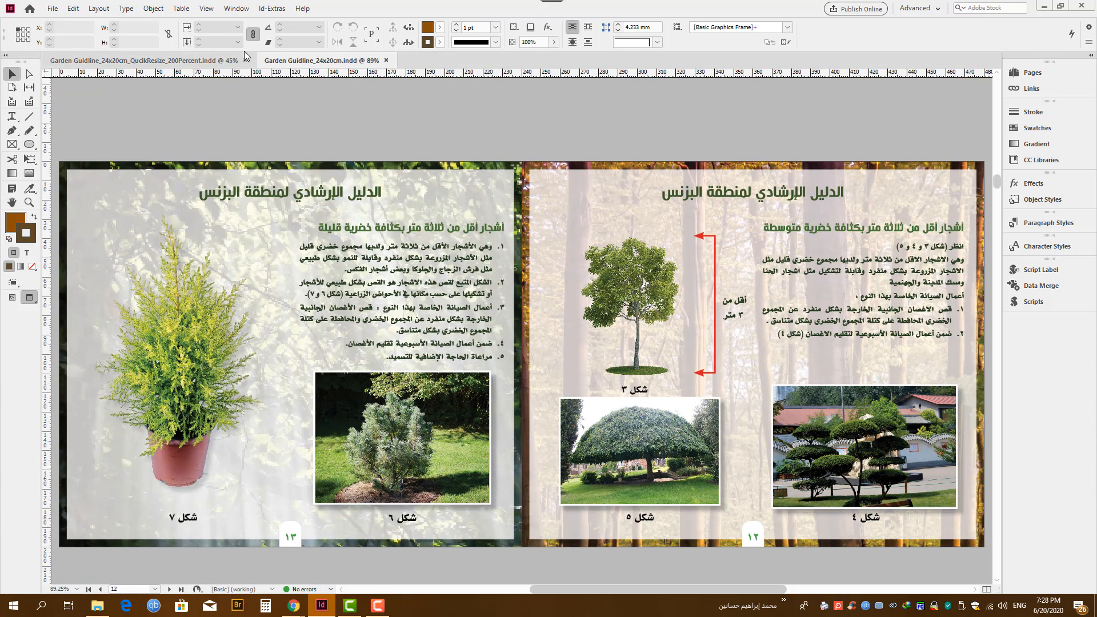
pyautogui.click(160, 60)
pyautogui.click(287, 59)
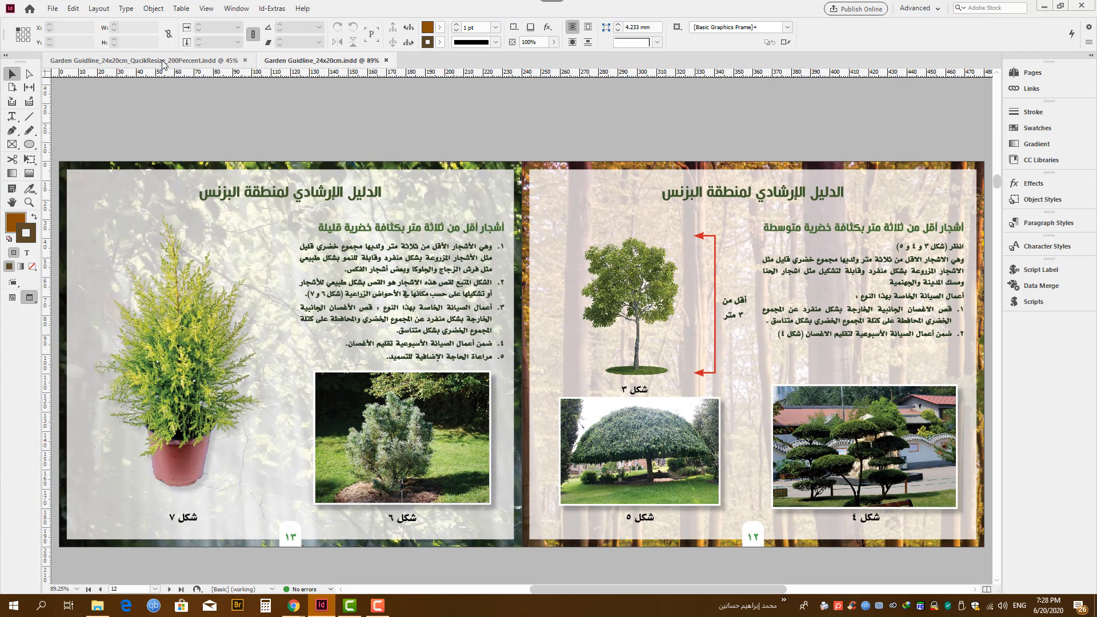
pyautogui.click(162, 60)
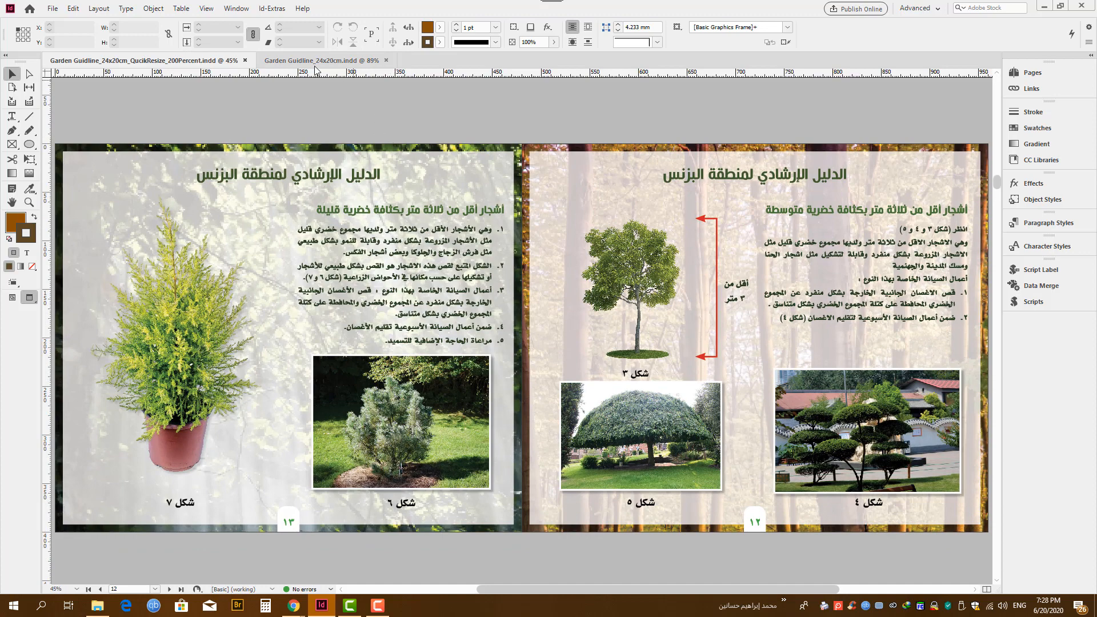
pyautogui.click(303, 60)
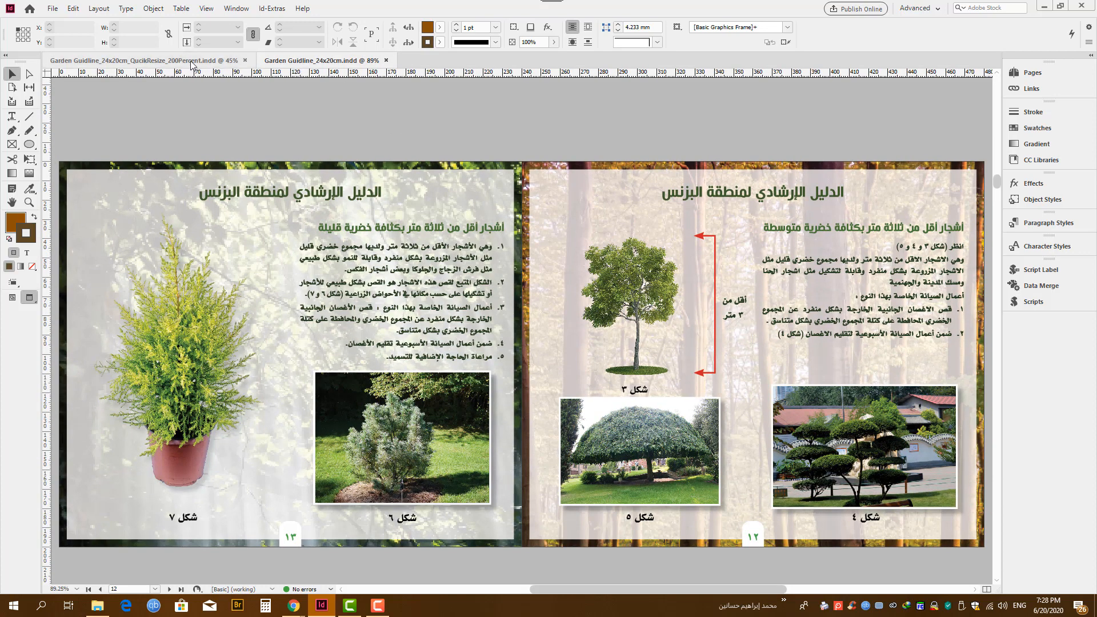
pyautogui.click(192, 62)
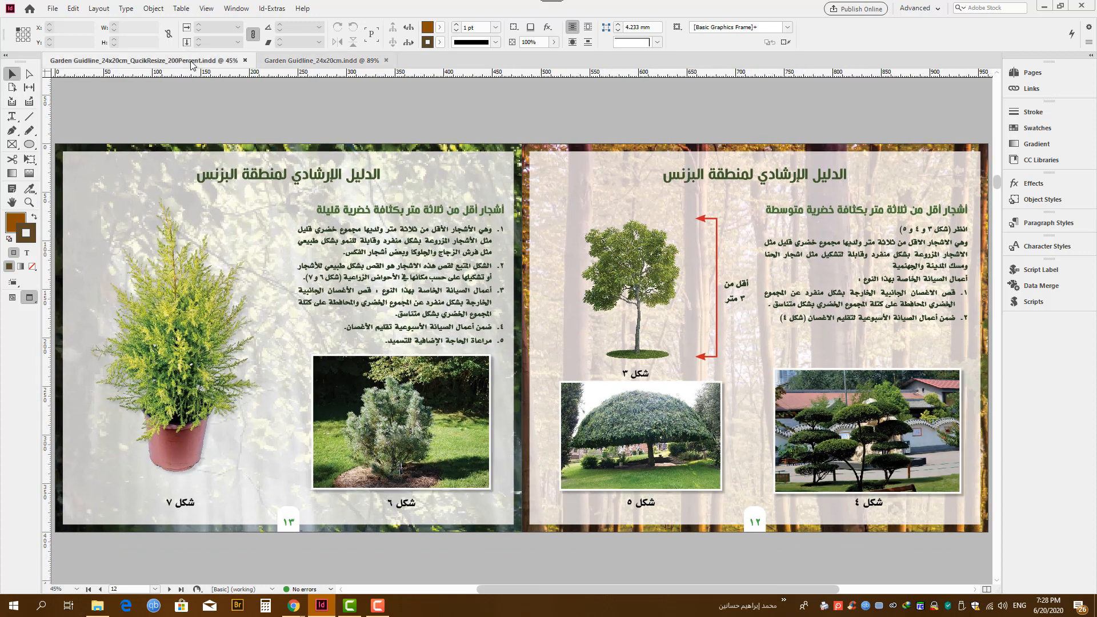
# Check the Document Setup of the QuickResize 200 percent version and close it without changes.
pyautogui.click(53, 9)
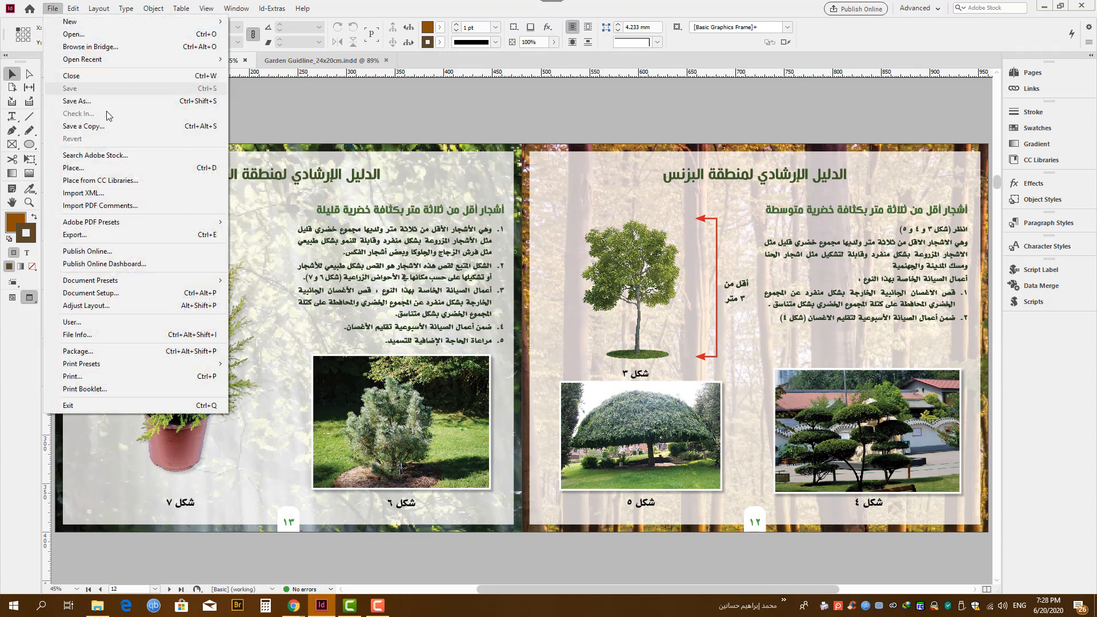
pyautogui.click(126, 292)
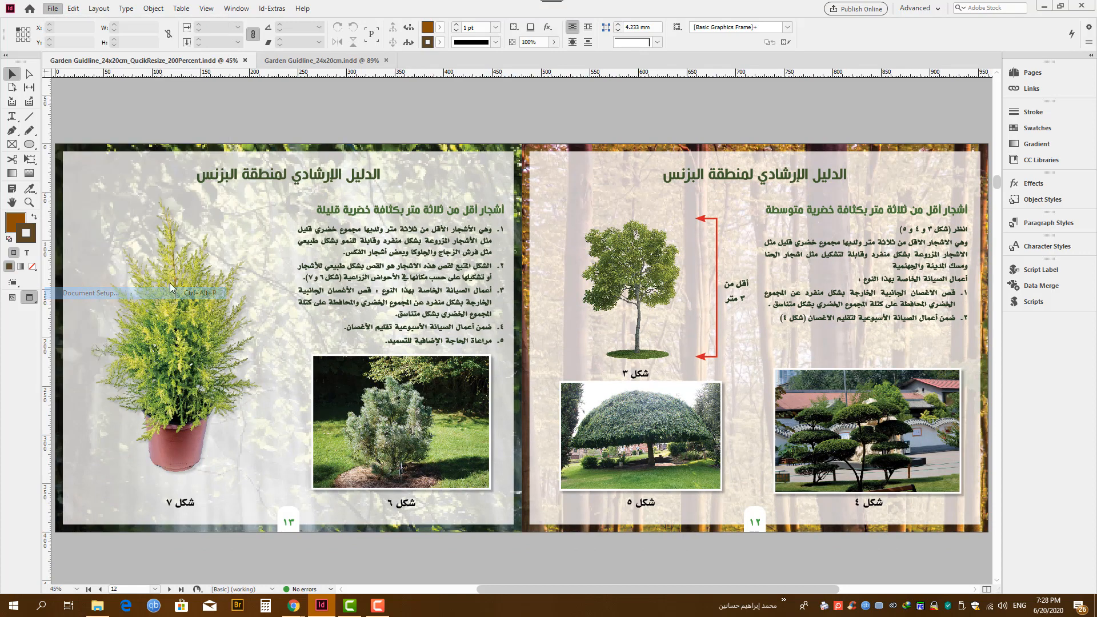
pyautogui.click(336, 435)
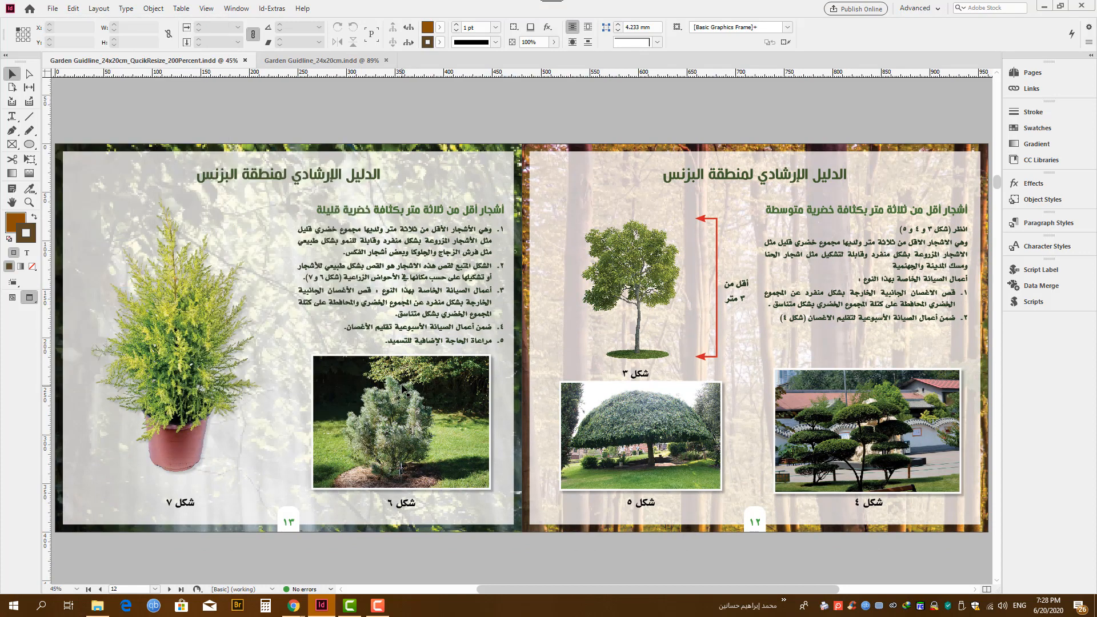
# Go to pages 14 and 15 of the QuickResize version and examine the link info of the round bush image on page 15.
pyautogui.scroll(-5, 352, 309)
pyautogui.scroll(-4, 351, 303)
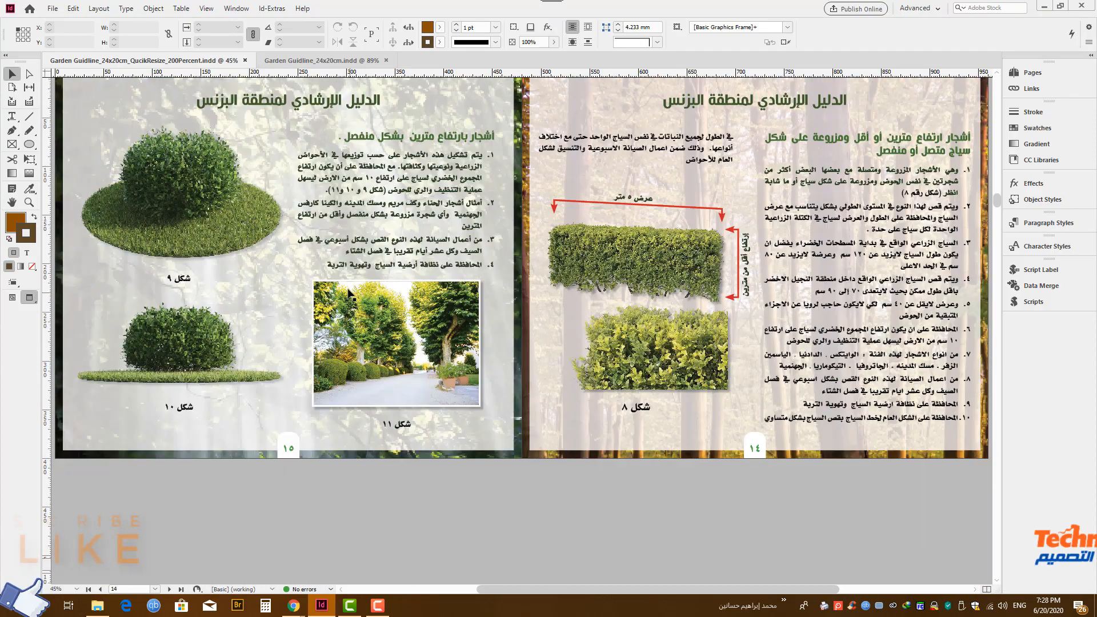
pyautogui.scroll(1, 326, 284)
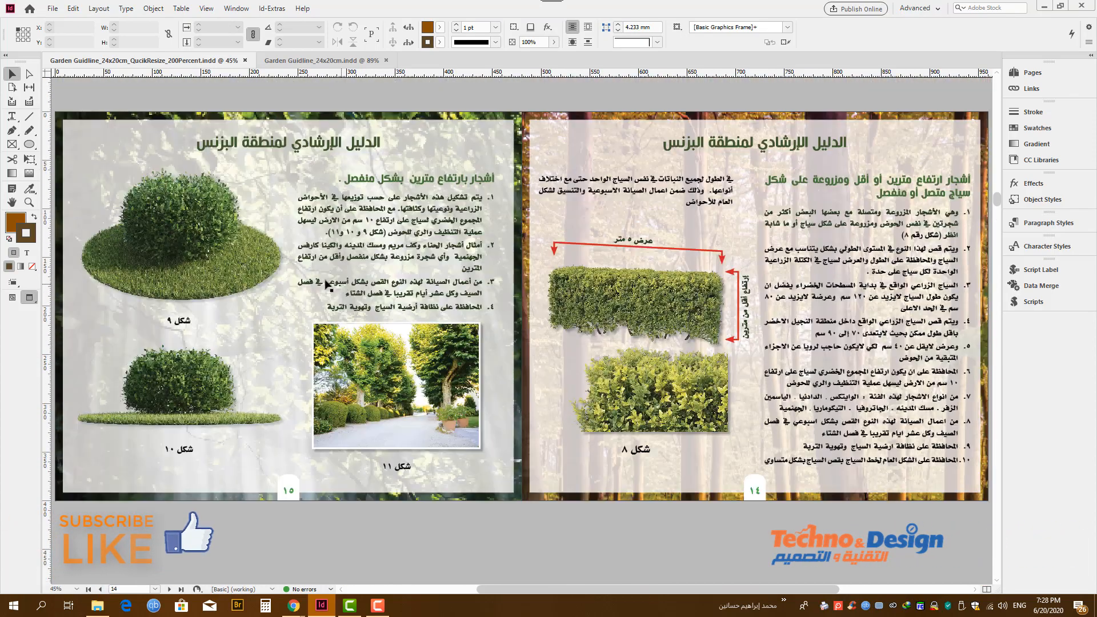
pyautogui.click(185, 231)
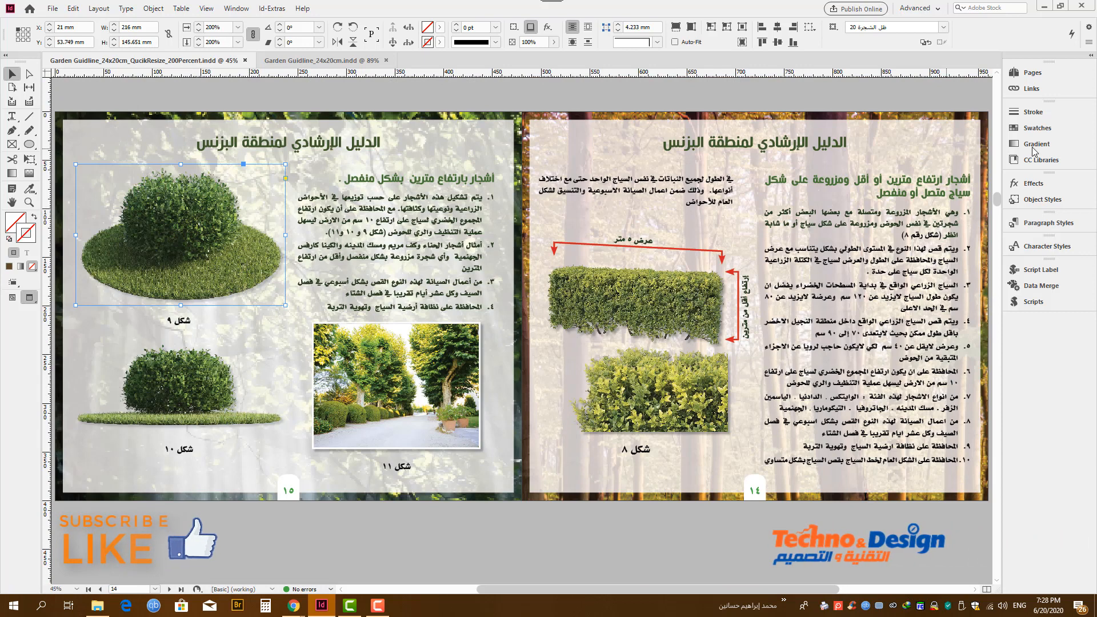
pyautogui.click(1032, 89)
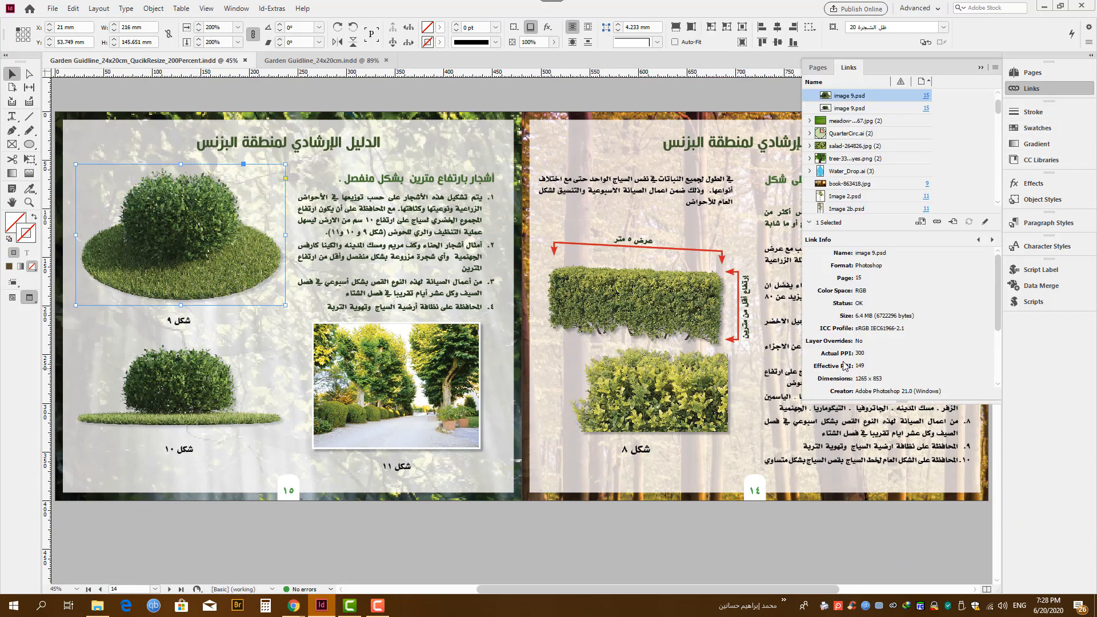
# Go to pages 14 and 15 of the original guide and examine the link info of the same round bush image.
pyautogui.click(337, 60)
pyautogui.scroll(-3, 290, 276)
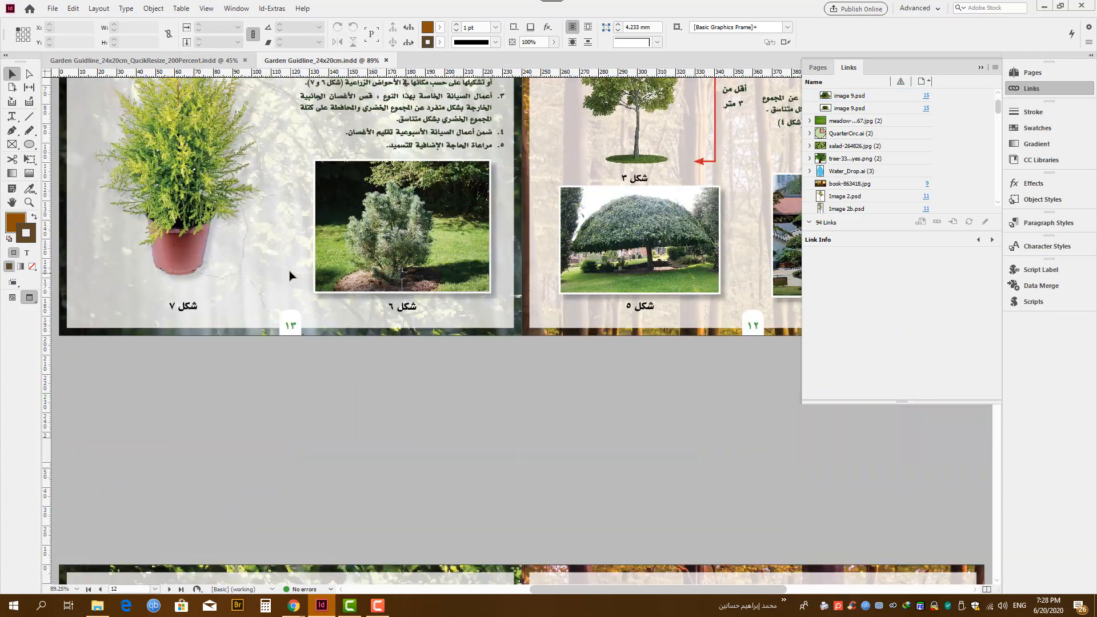
pyautogui.scroll(-5, 290, 276)
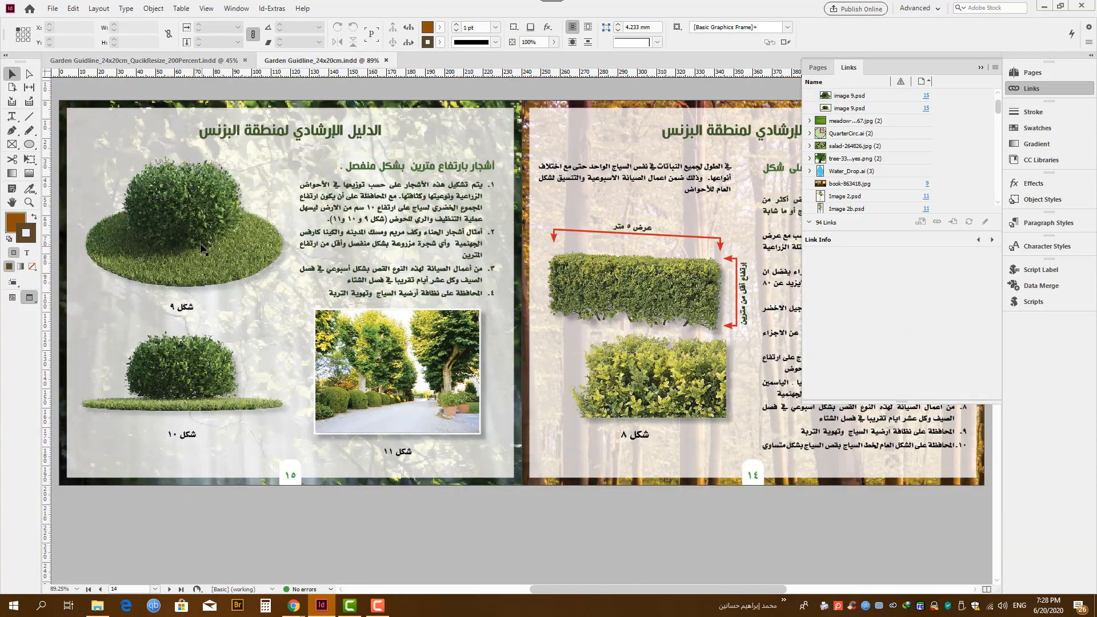
pyautogui.click(201, 247)
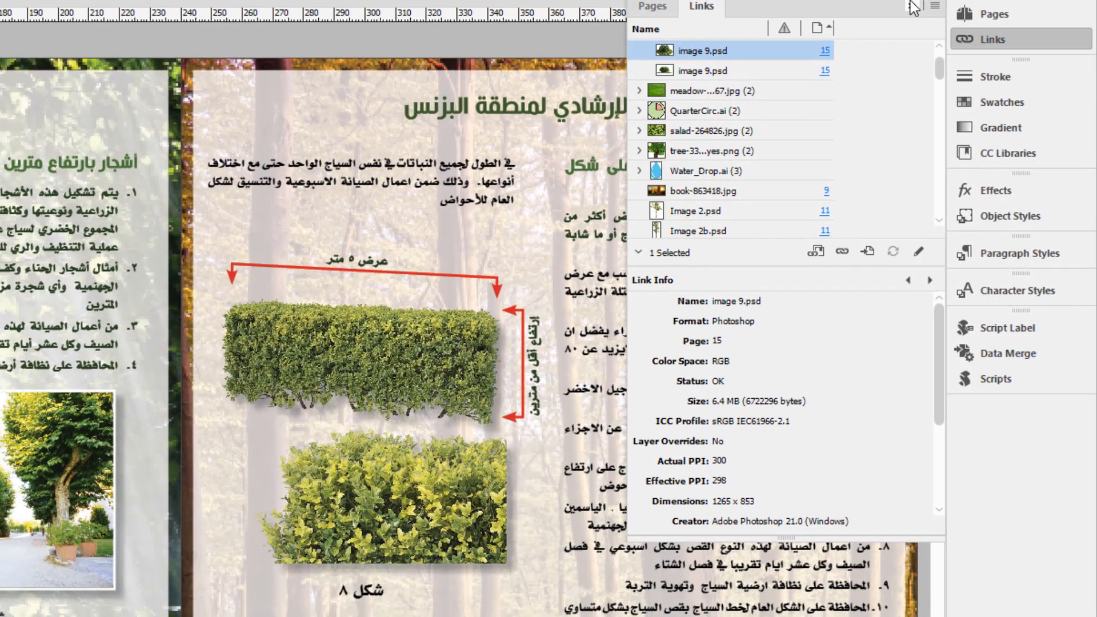
pyautogui.click(919, 12)
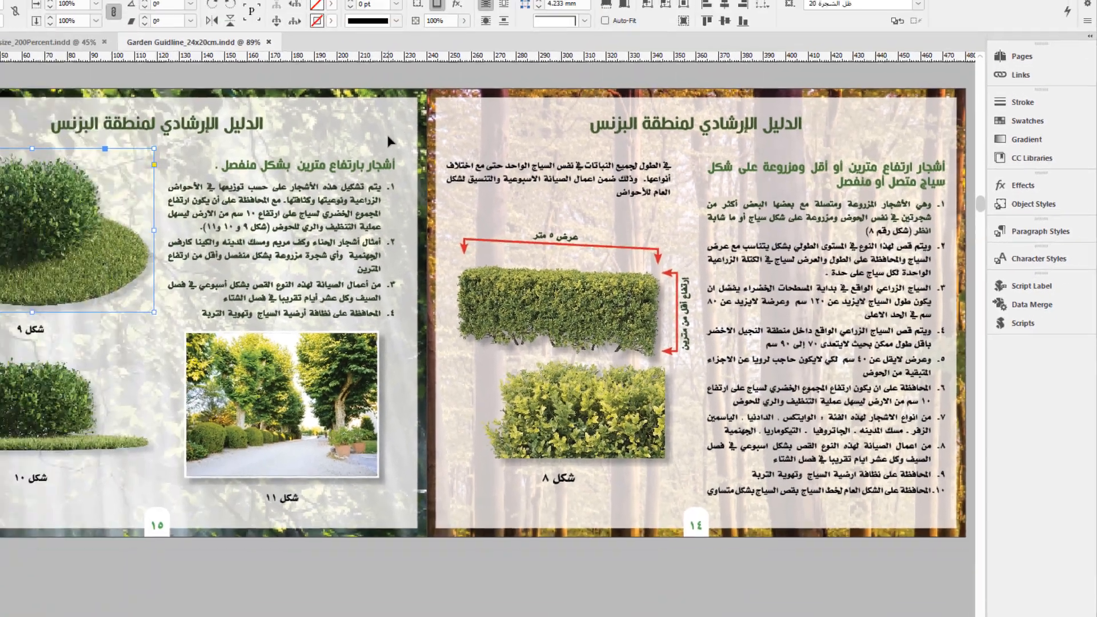
# Deselect the bush image and compare pages 14 and 15 between the two documents.
pyautogui.click(127, 129)
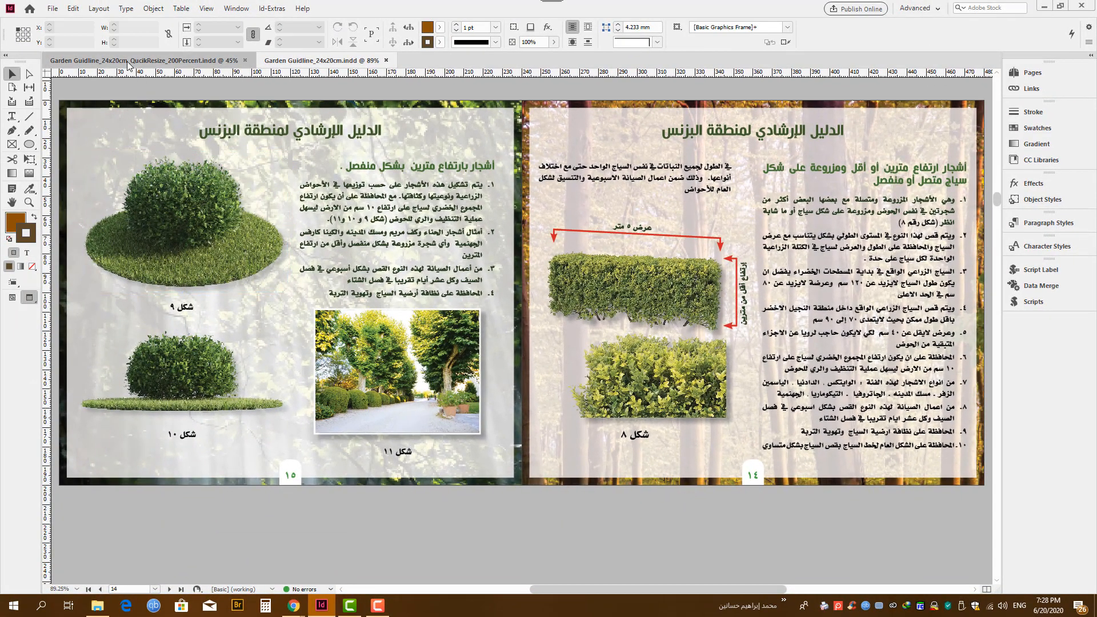
pyautogui.click(128, 63)
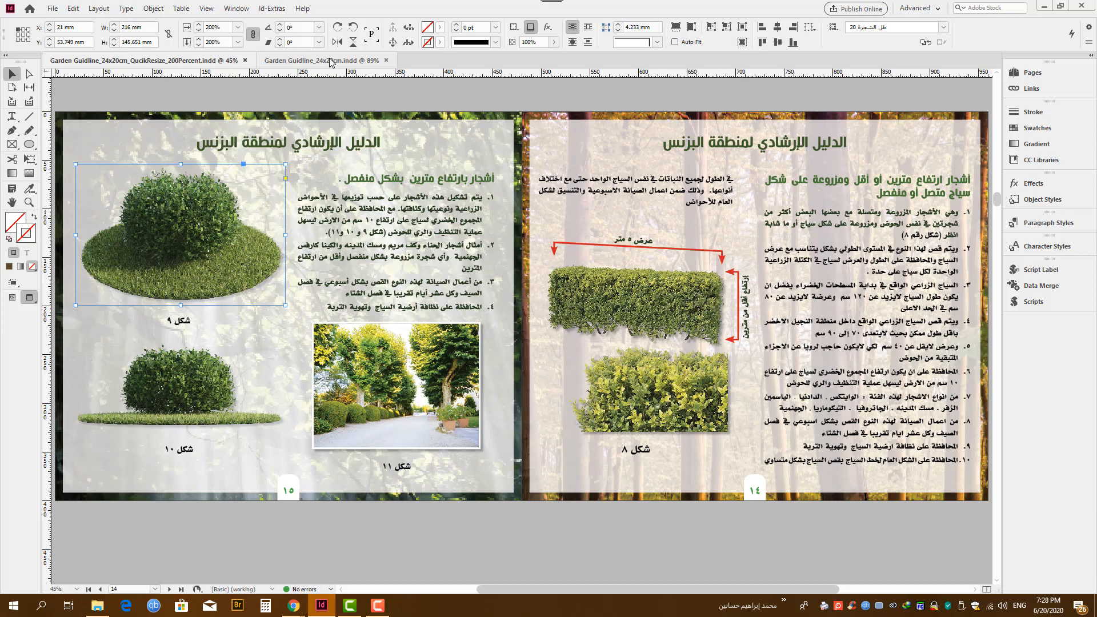
pyautogui.click(330, 60)
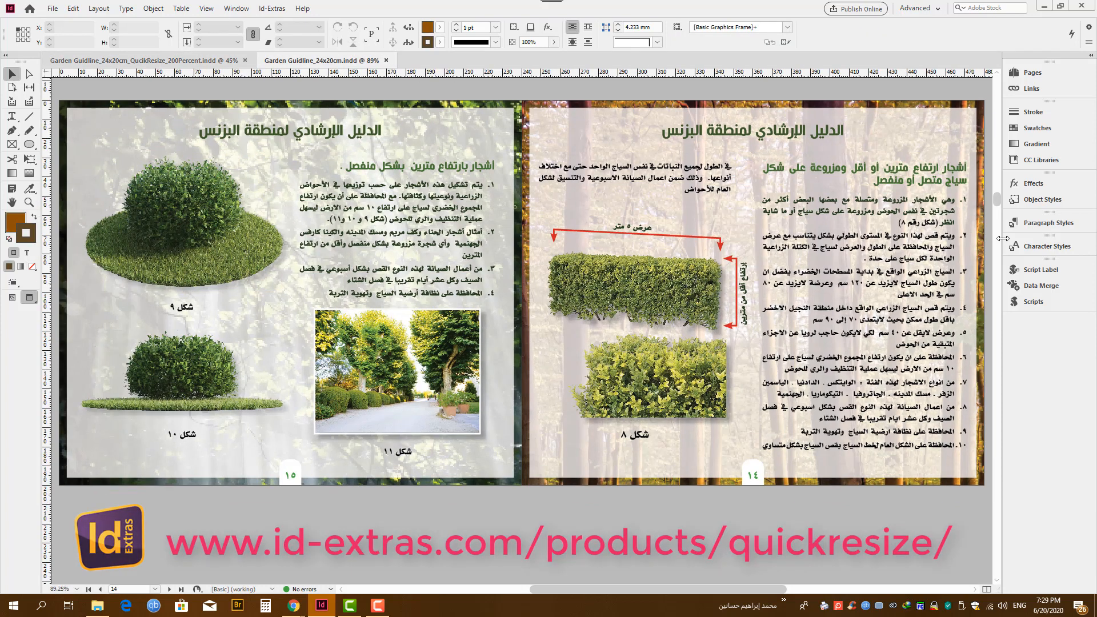
# Run the QuickResize1.4.1 script, view its About information with the Create menu item option, and leave without resizing.
pyautogui.click(1016, 301)
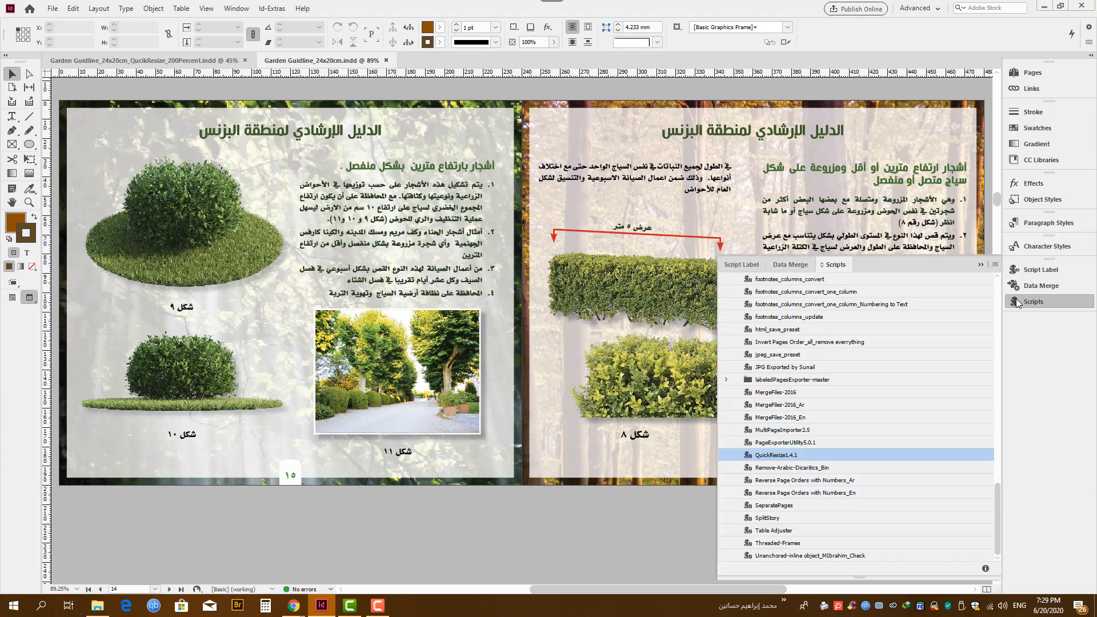
pyautogui.doubleClick(823, 455)
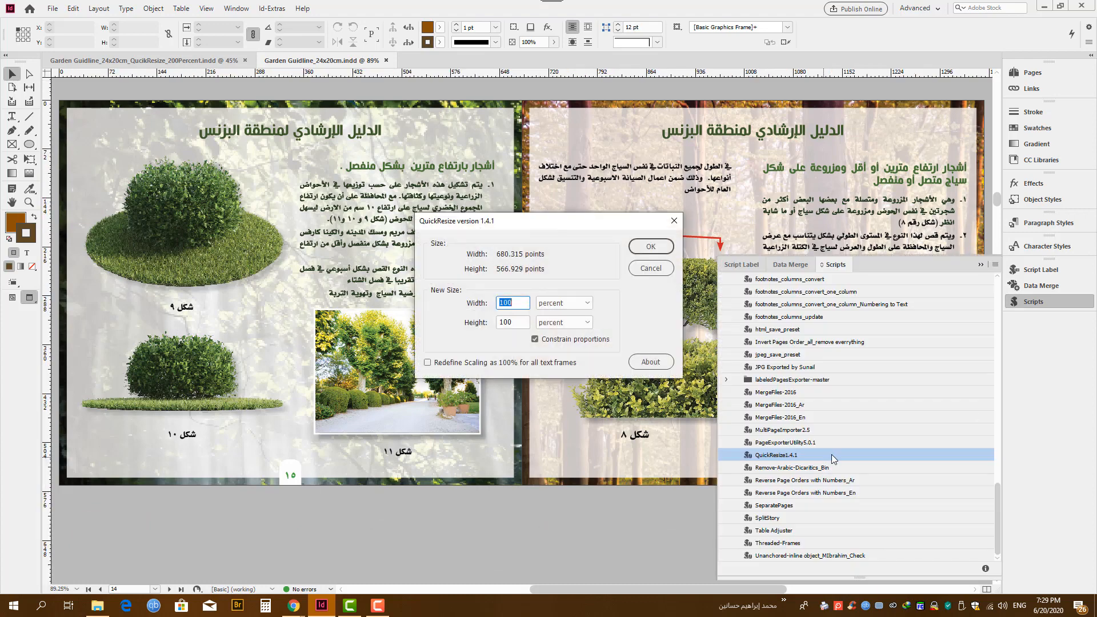
pyautogui.click(650, 362)
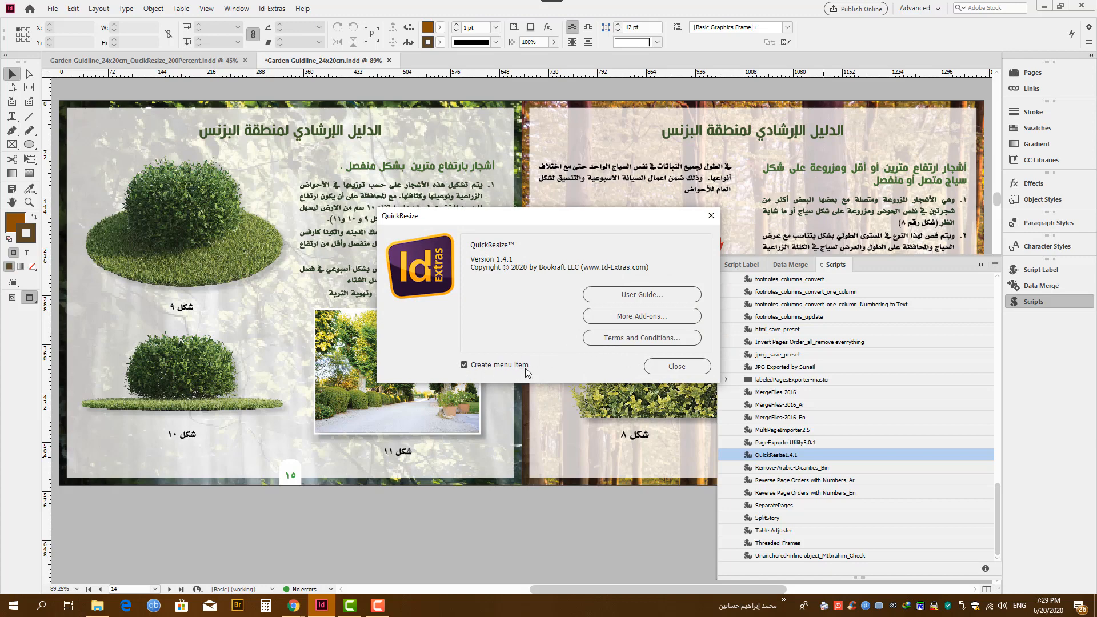
pyautogui.click(677, 366)
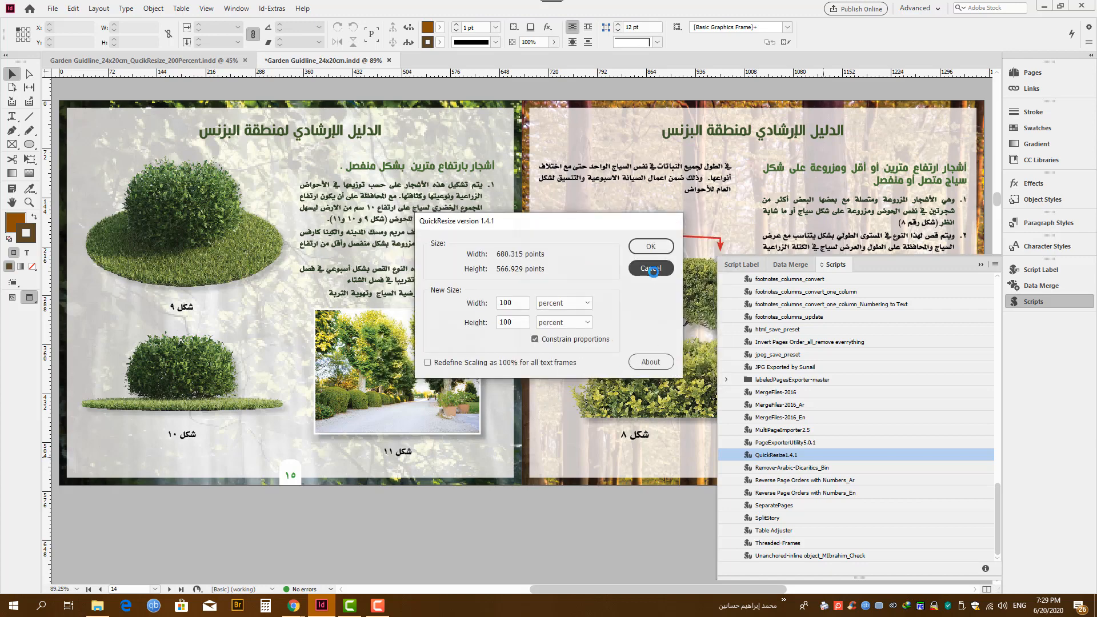
pyautogui.click(653, 270)
# Check the QuickResize 1.4.1 command among the Id-Extras commands.
pyautogui.click(273, 8)
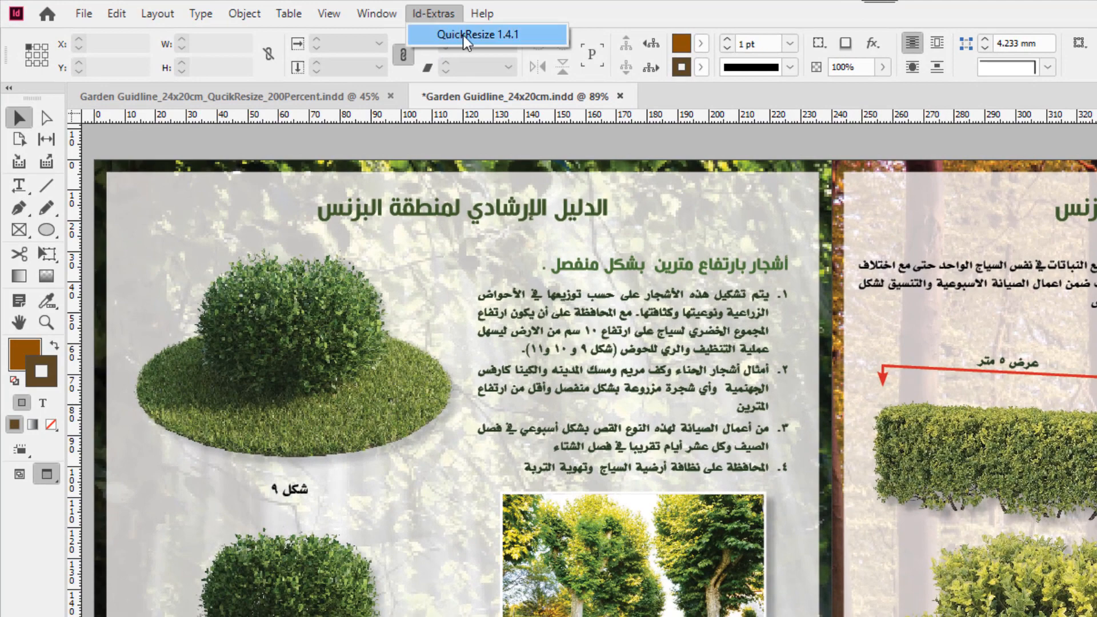
pyautogui.click(429, 18)
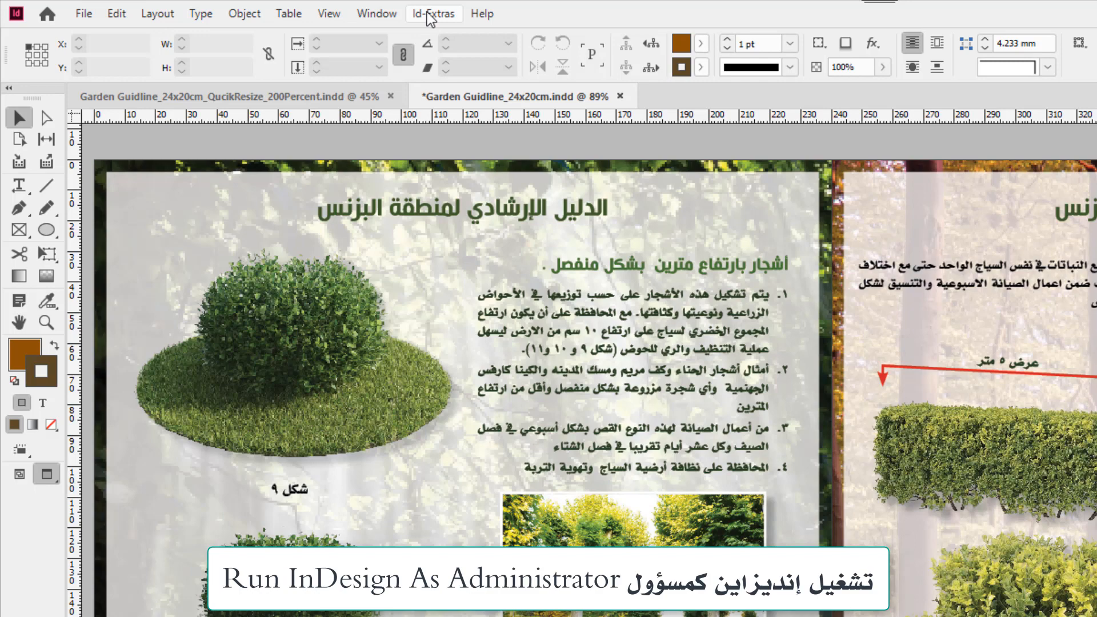
pyautogui.click(430, 18)
# Open QuickResize for the original guide, examine the option to redefine scaling as 100% for all text frames, and cancel.
pyautogui.click(427, 14)
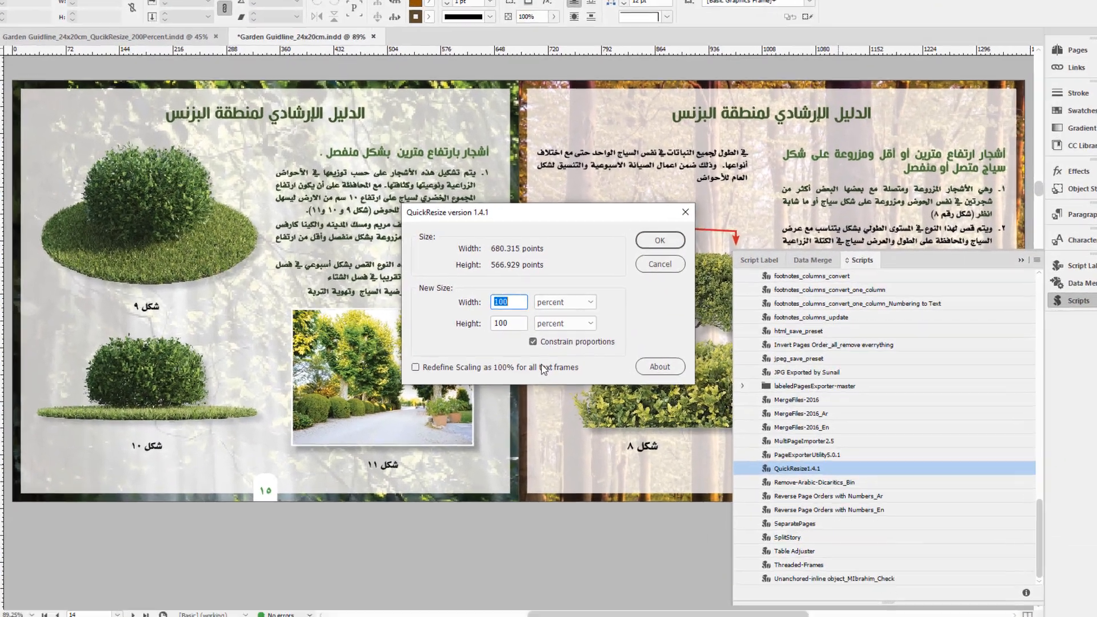
pyautogui.moveTo(445, 367)
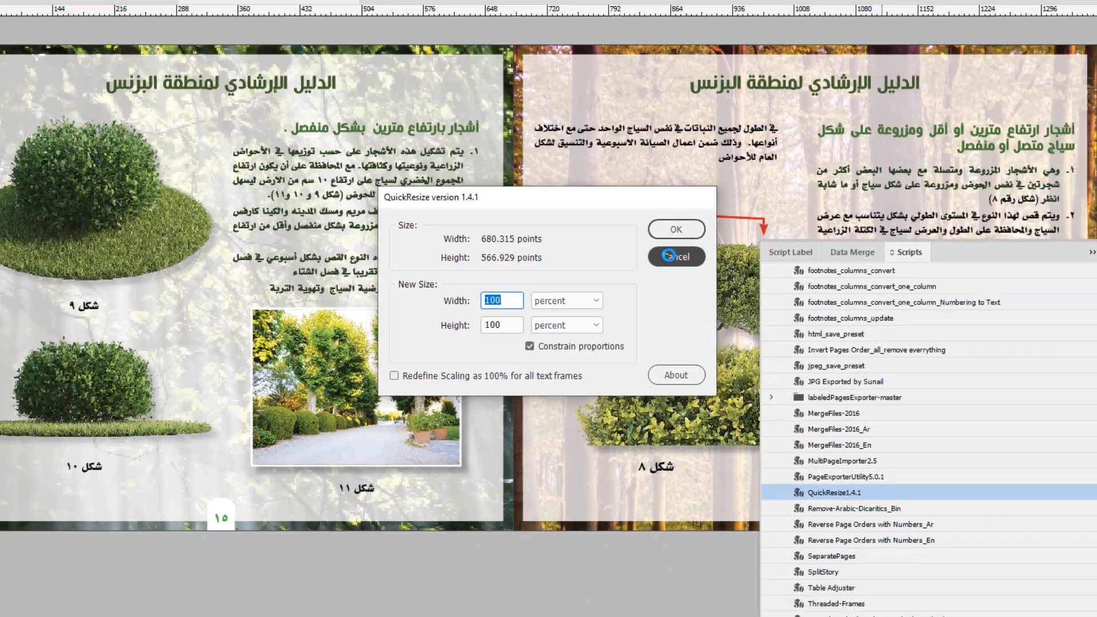
pyautogui.click(668, 255)
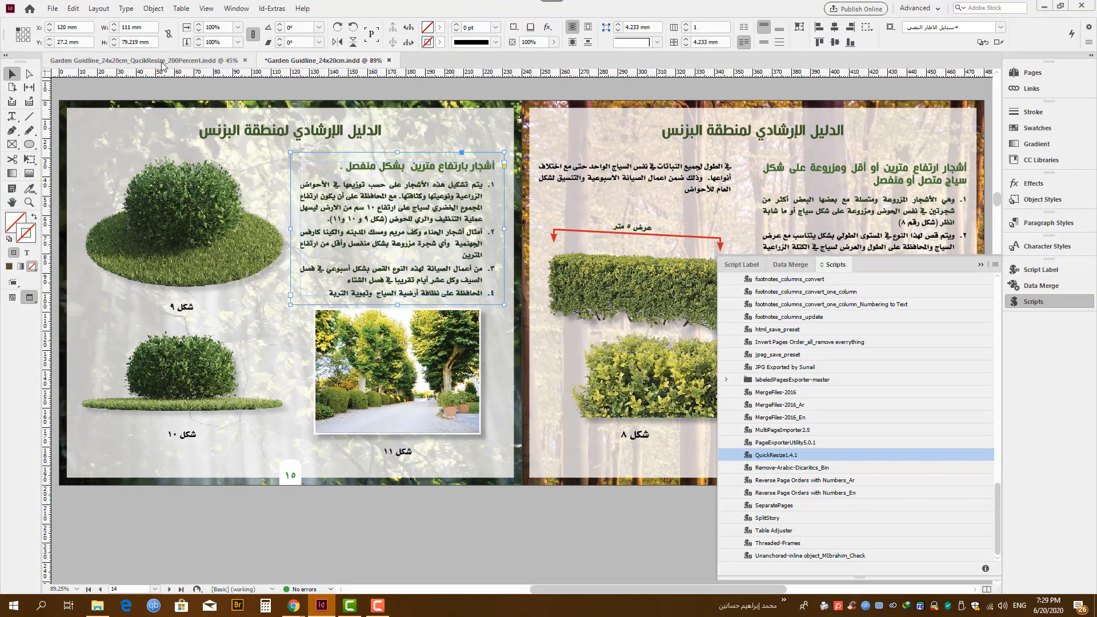
# Check the scaling of the text frames on pages 15 and 14 in the QuickResize version, reviewing the Redefine Scaling option without applying it.
pyautogui.click(213, 63)
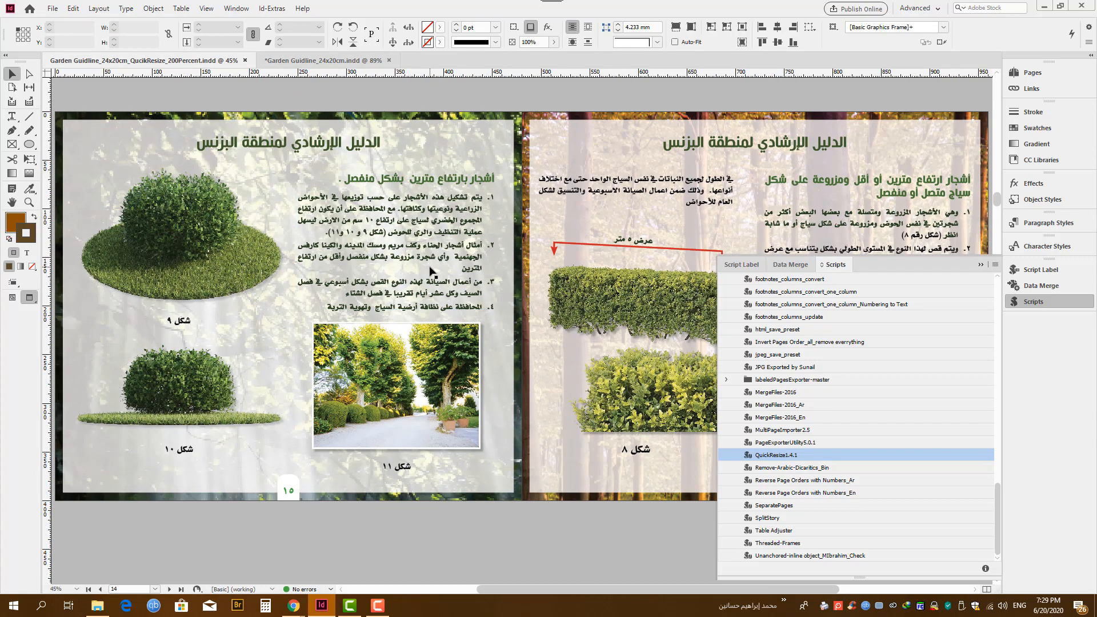
pyautogui.click(433, 261)
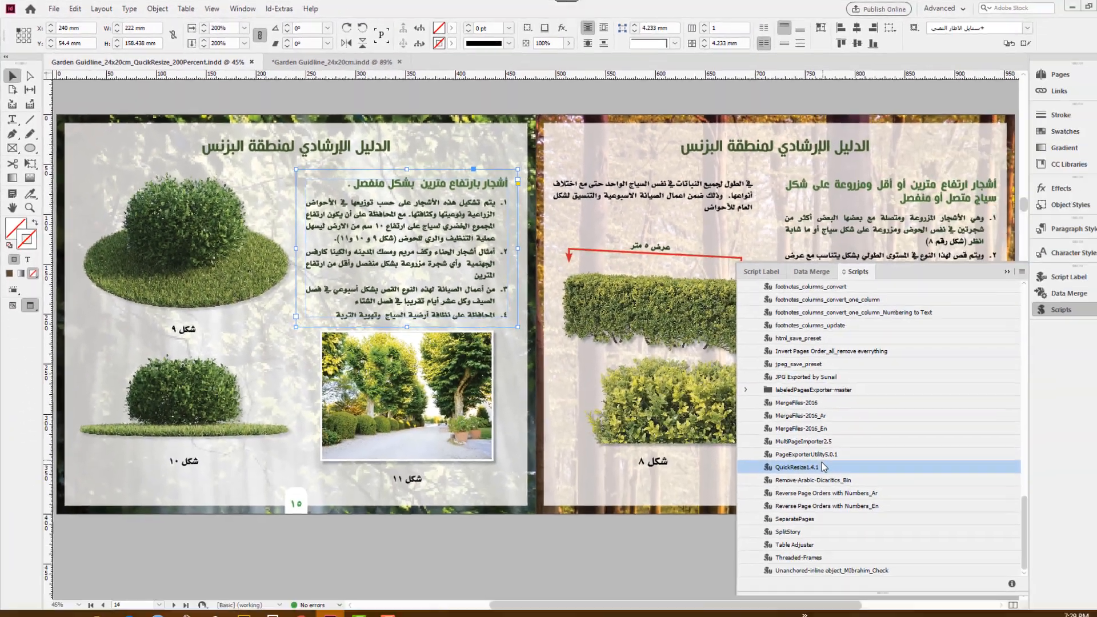
pyautogui.doubleClick(798, 455)
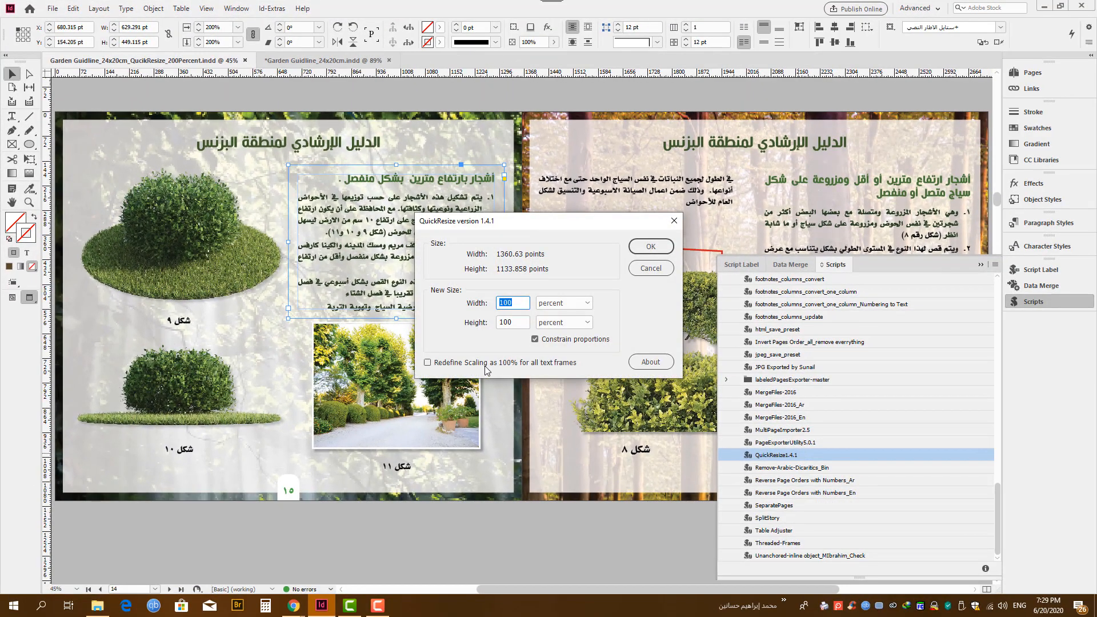
pyautogui.moveTo(521, 370)
pyautogui.click(651, 268)
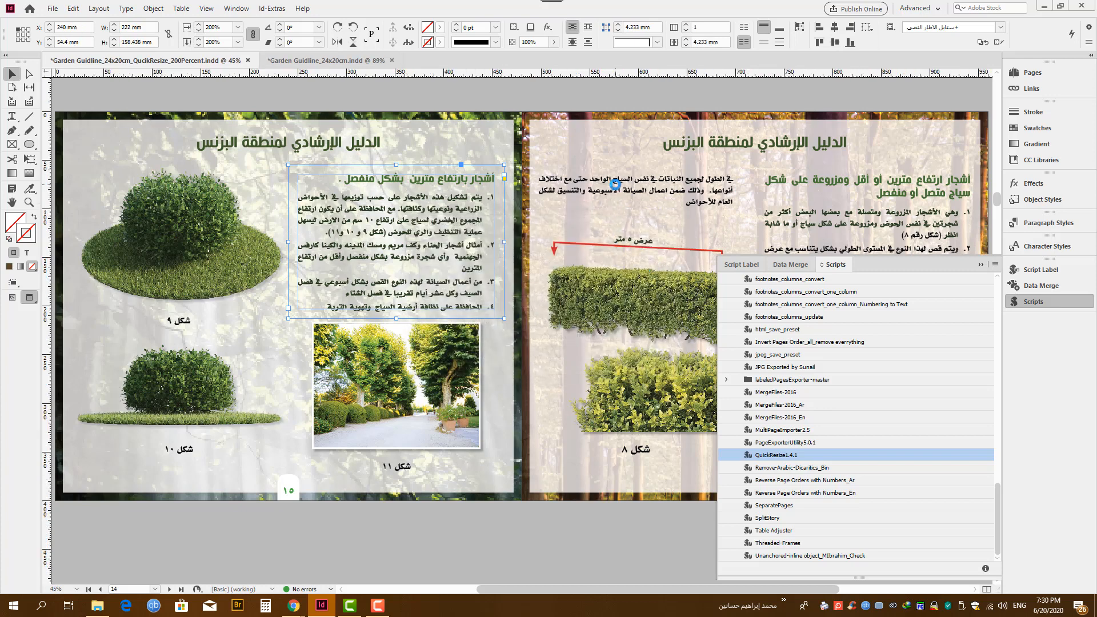
pyautogui.click(615, 185)
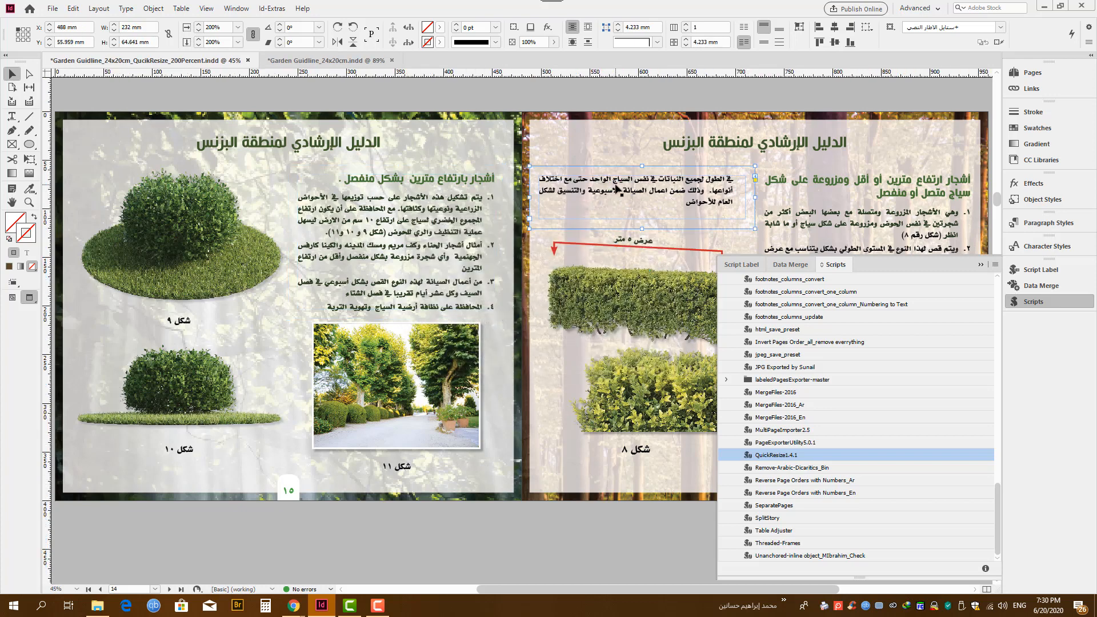